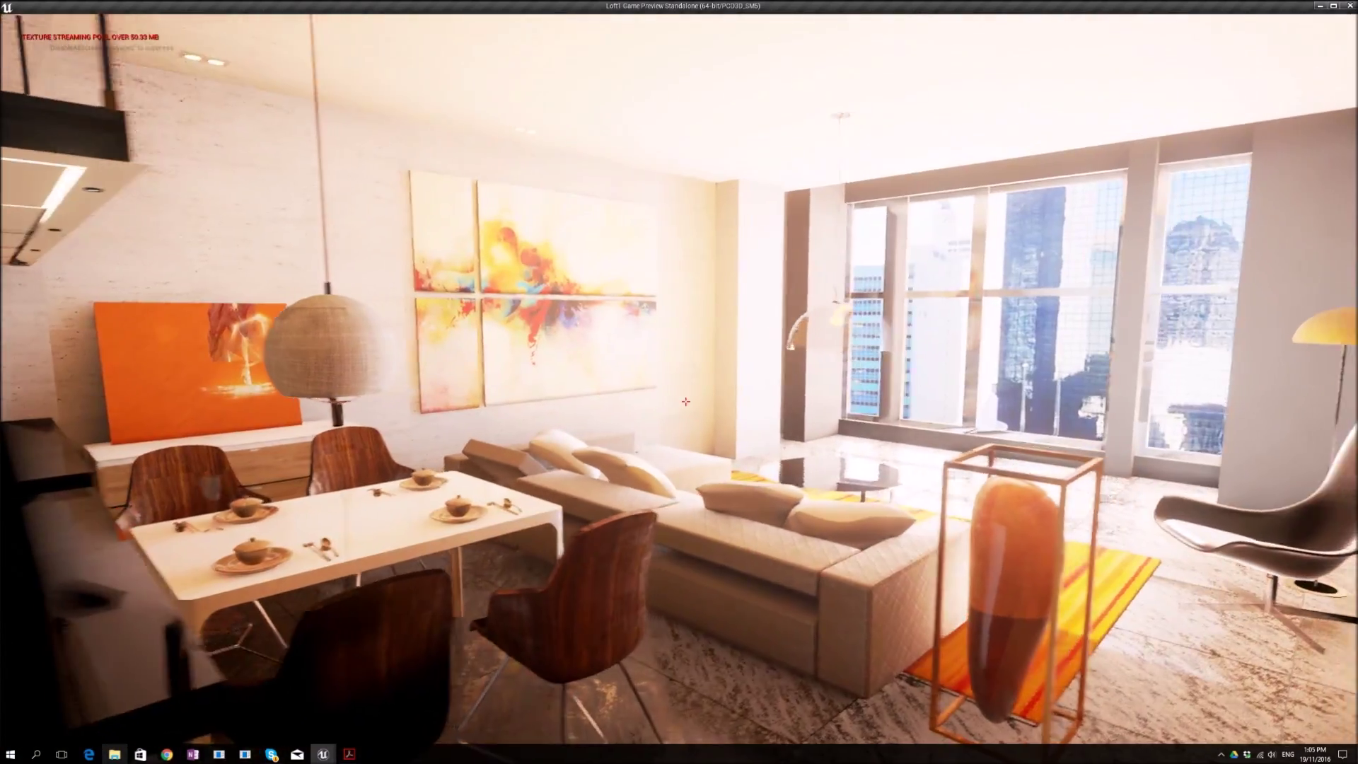
- Walk through the loft preview, toggling between the day and night scenes to compare the lighting
key(w)
key(w)
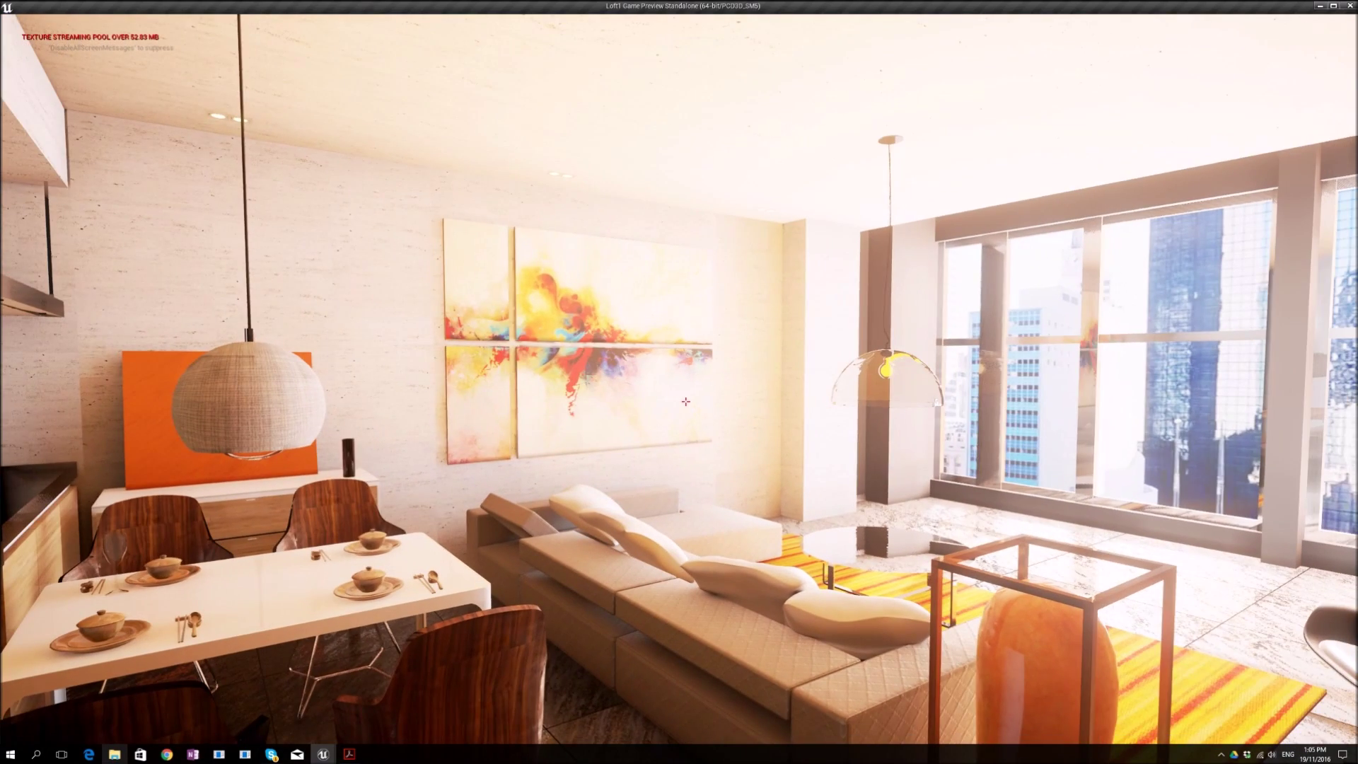
key(w)
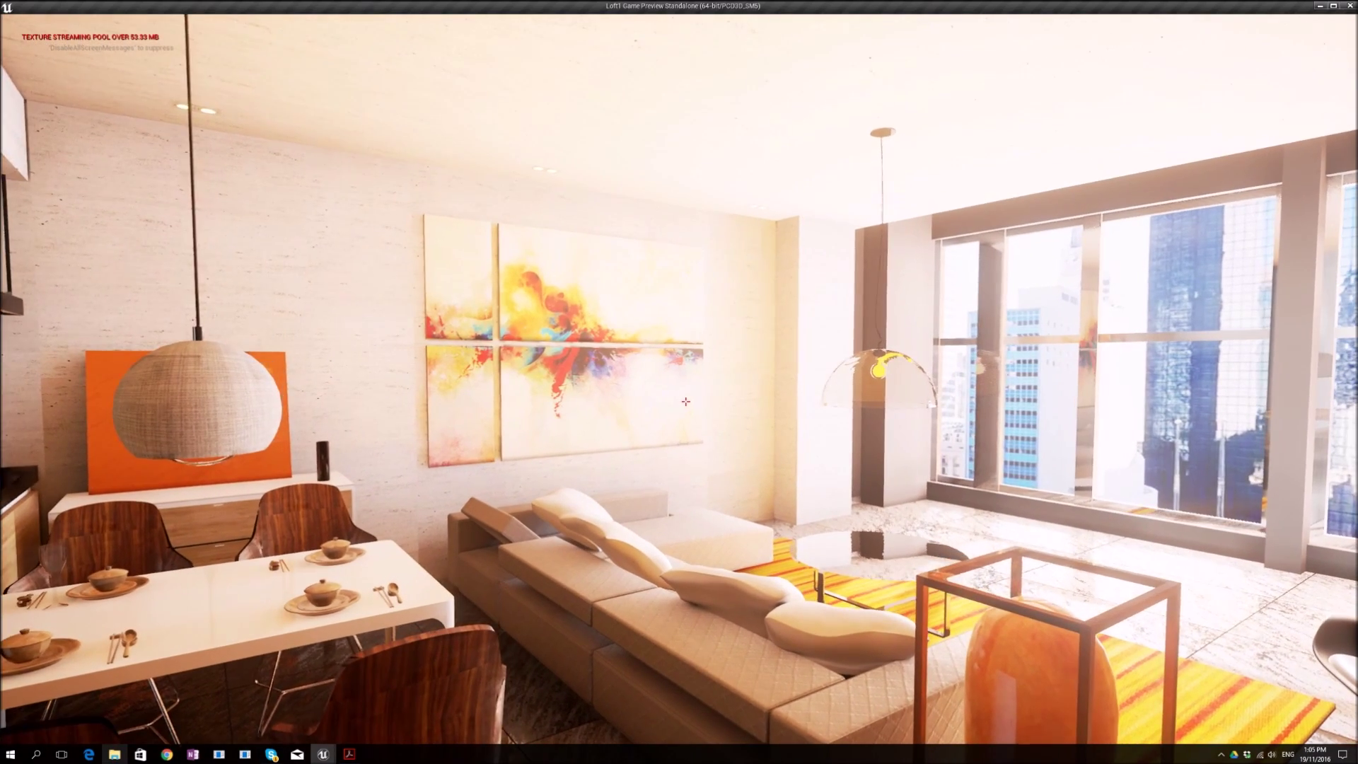
key(d)
key(n)
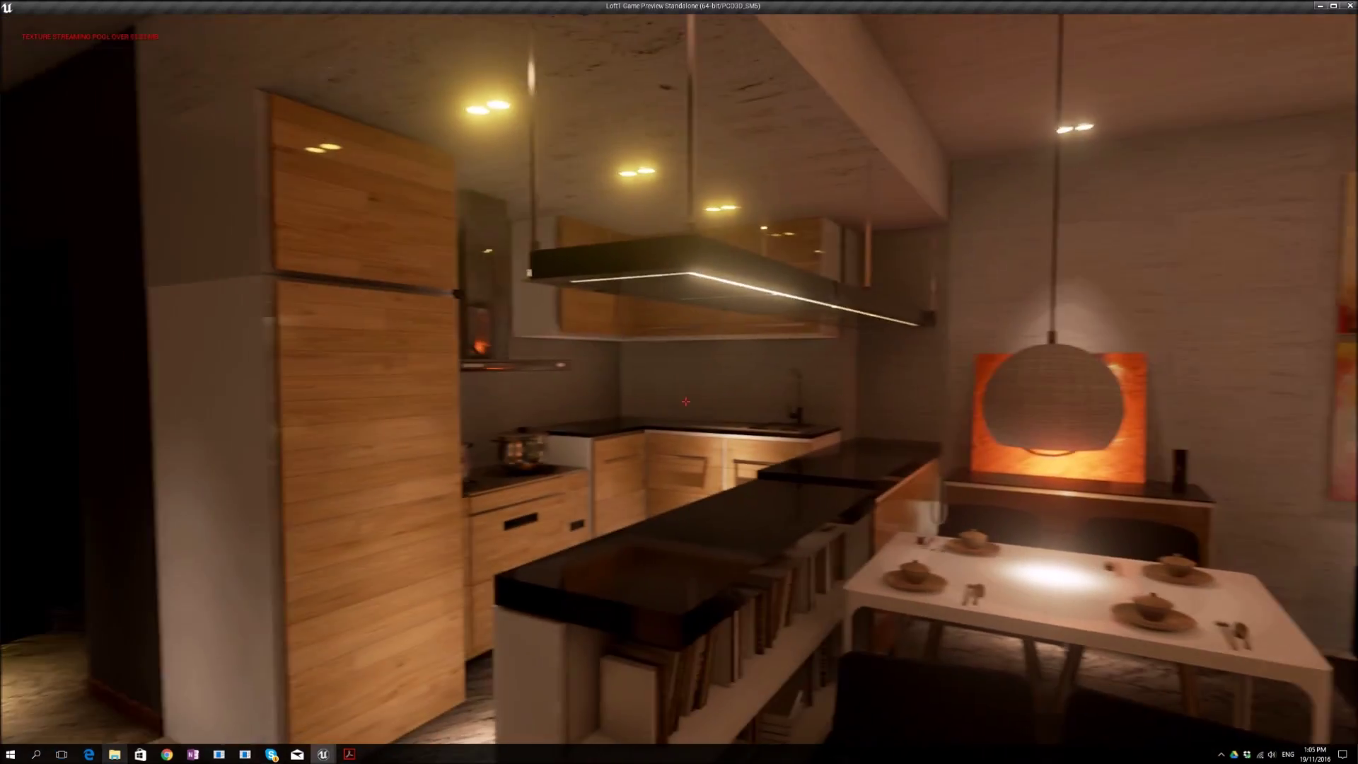
key(s)
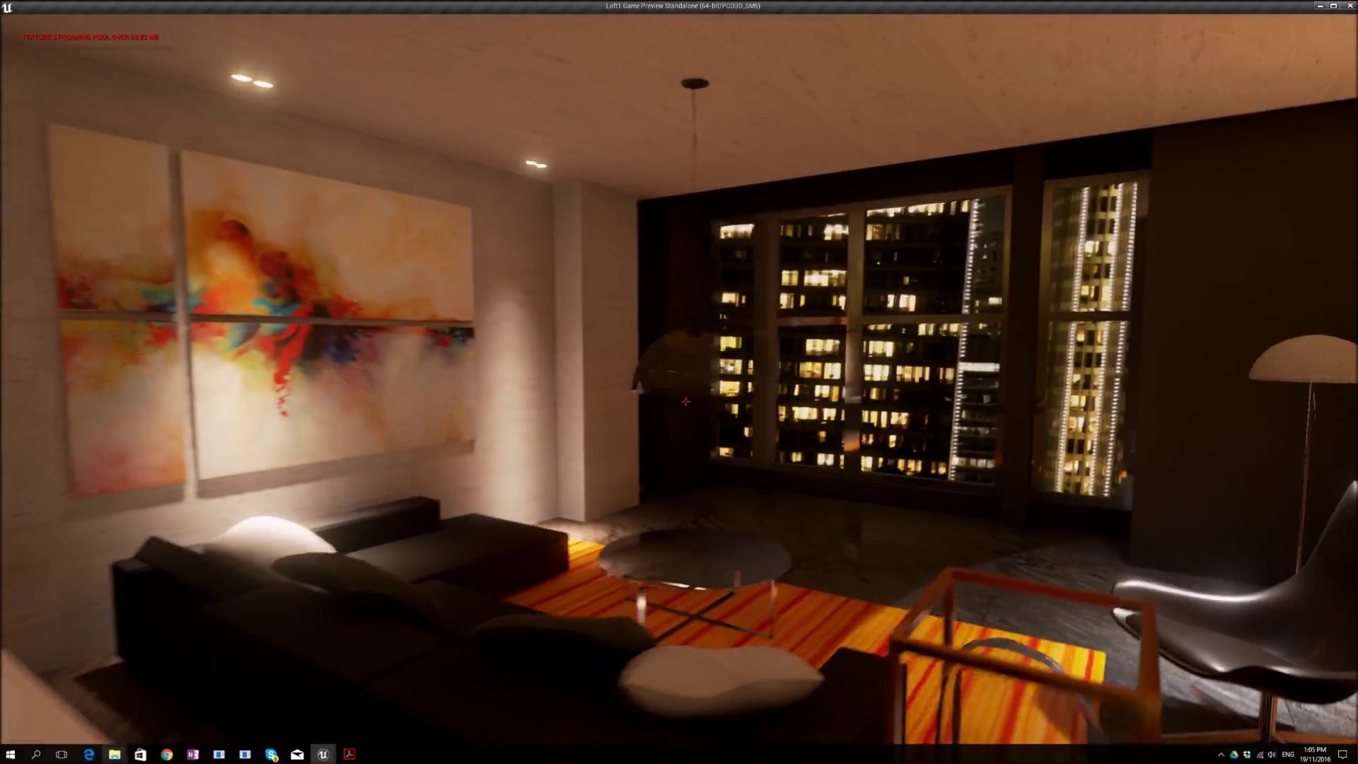
key(s)
key(n)
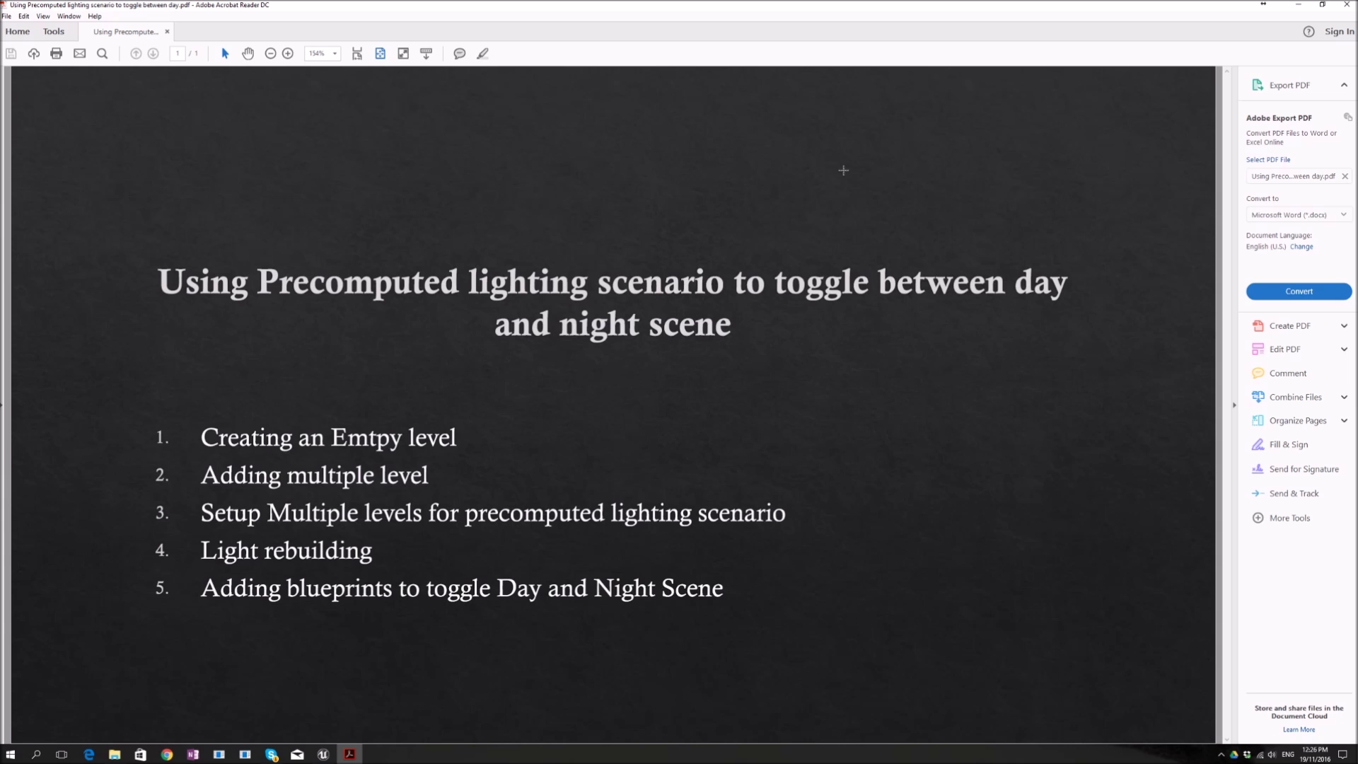
- Switch to Unreal Editor, open the Loft1_day level while saving the modified levels, and inspect its living room
click(323, 754)
click(9, 17)
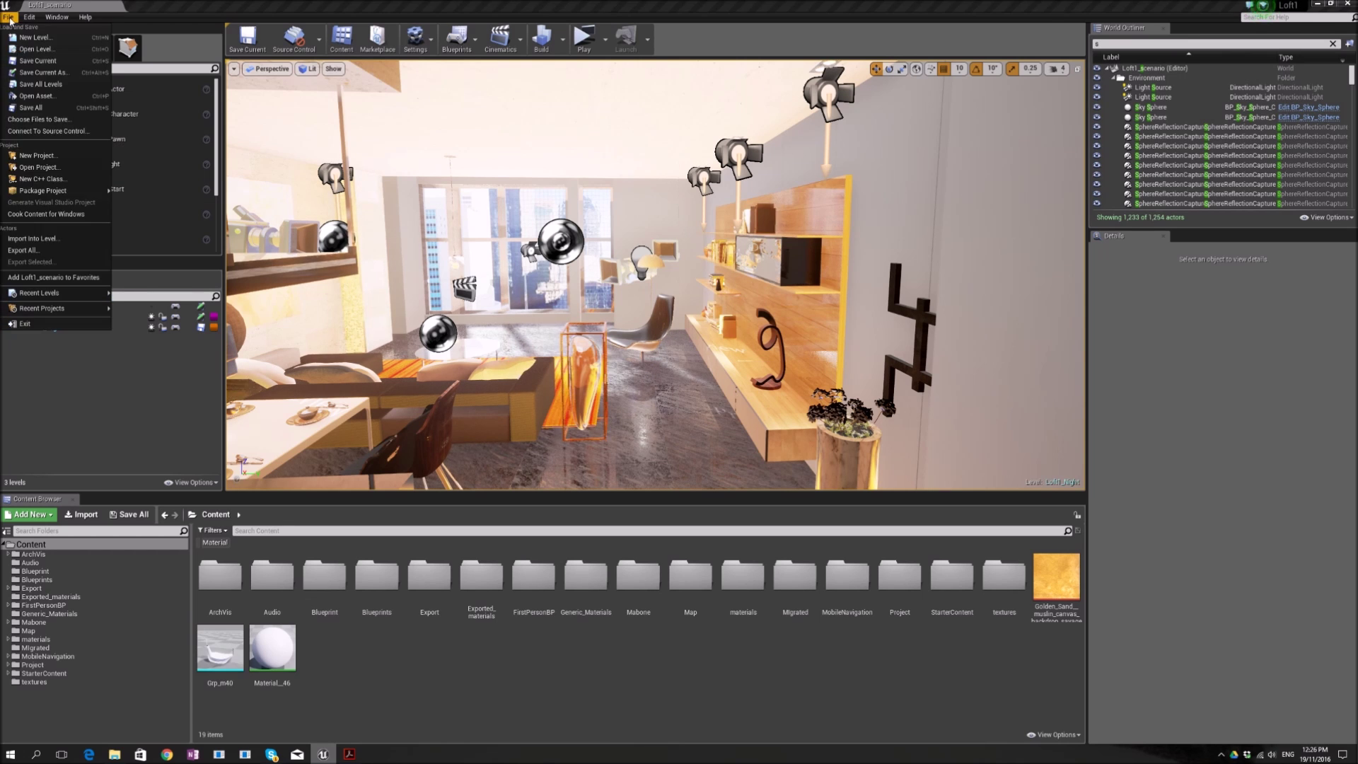
click(43, 49)
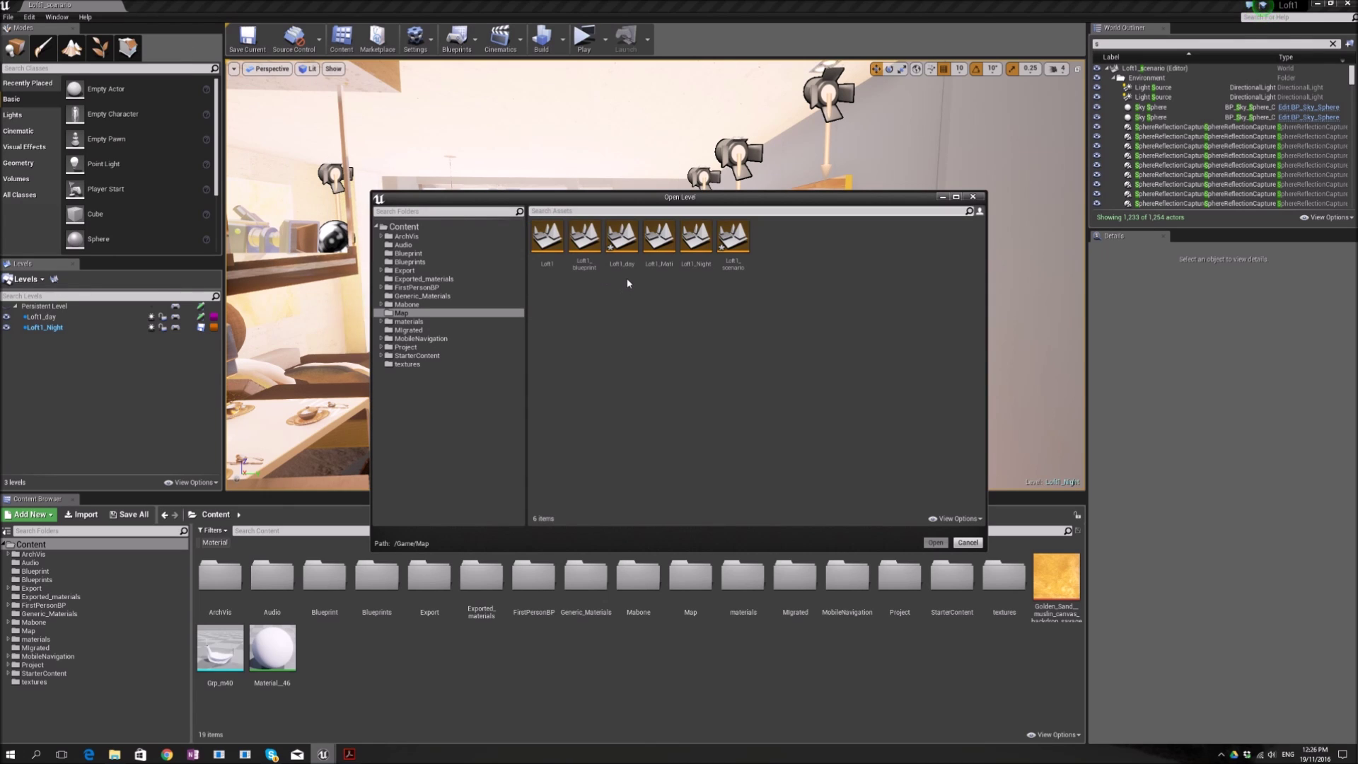
click(623, 261)
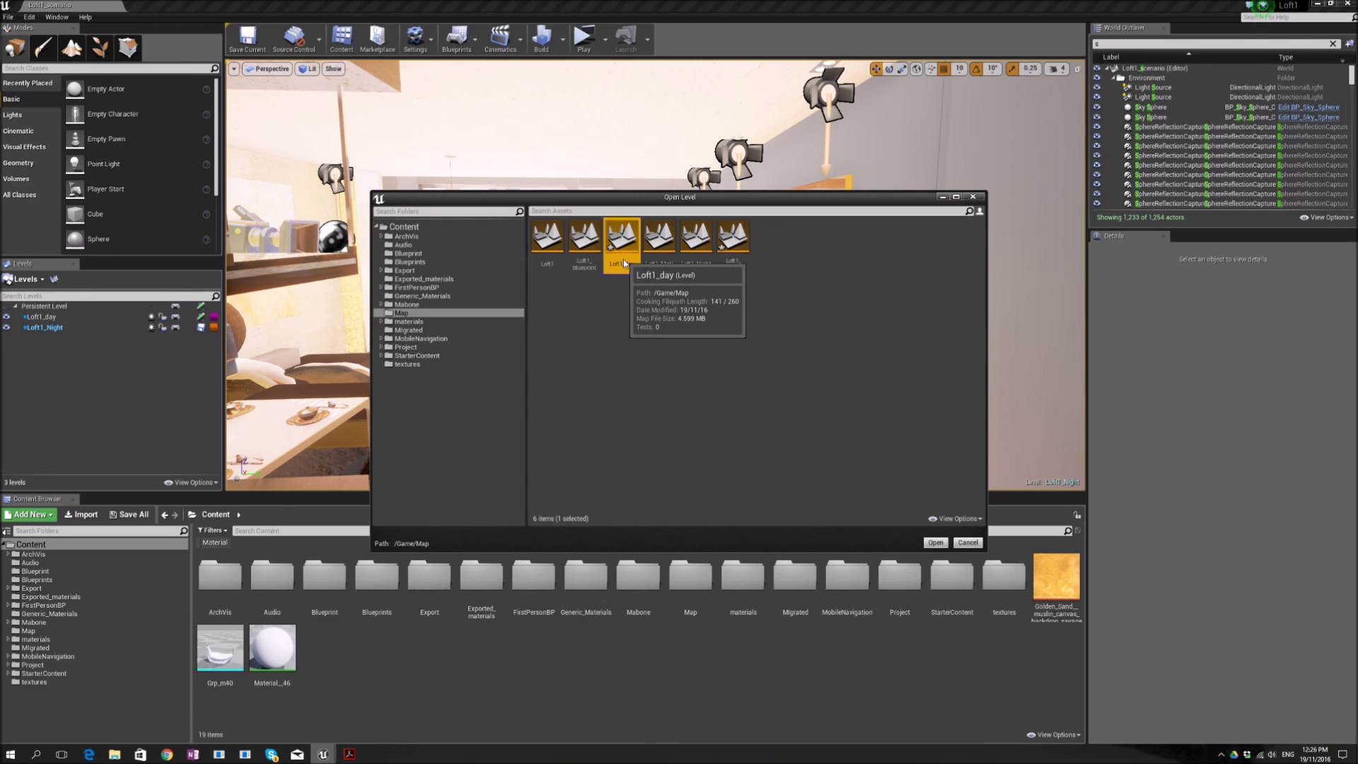
click(935, 543)
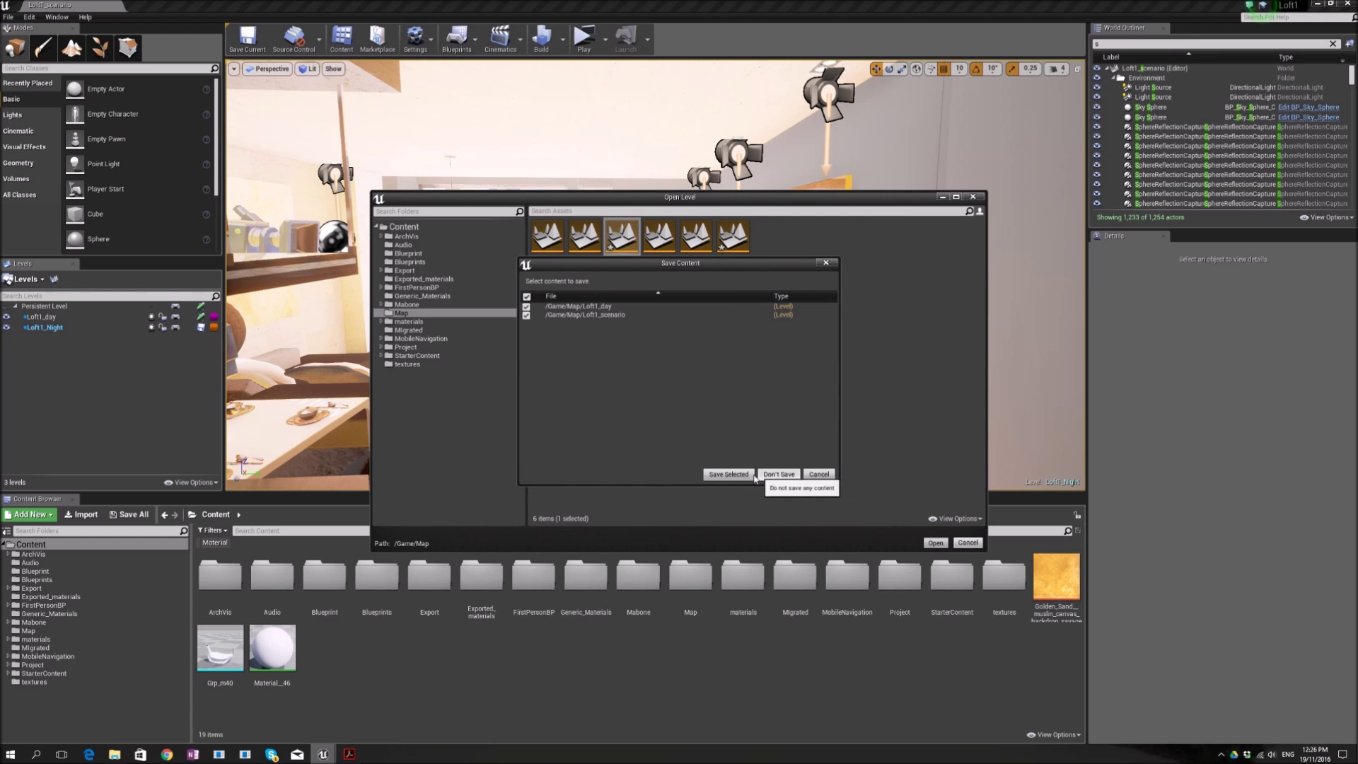
click(733, 475)
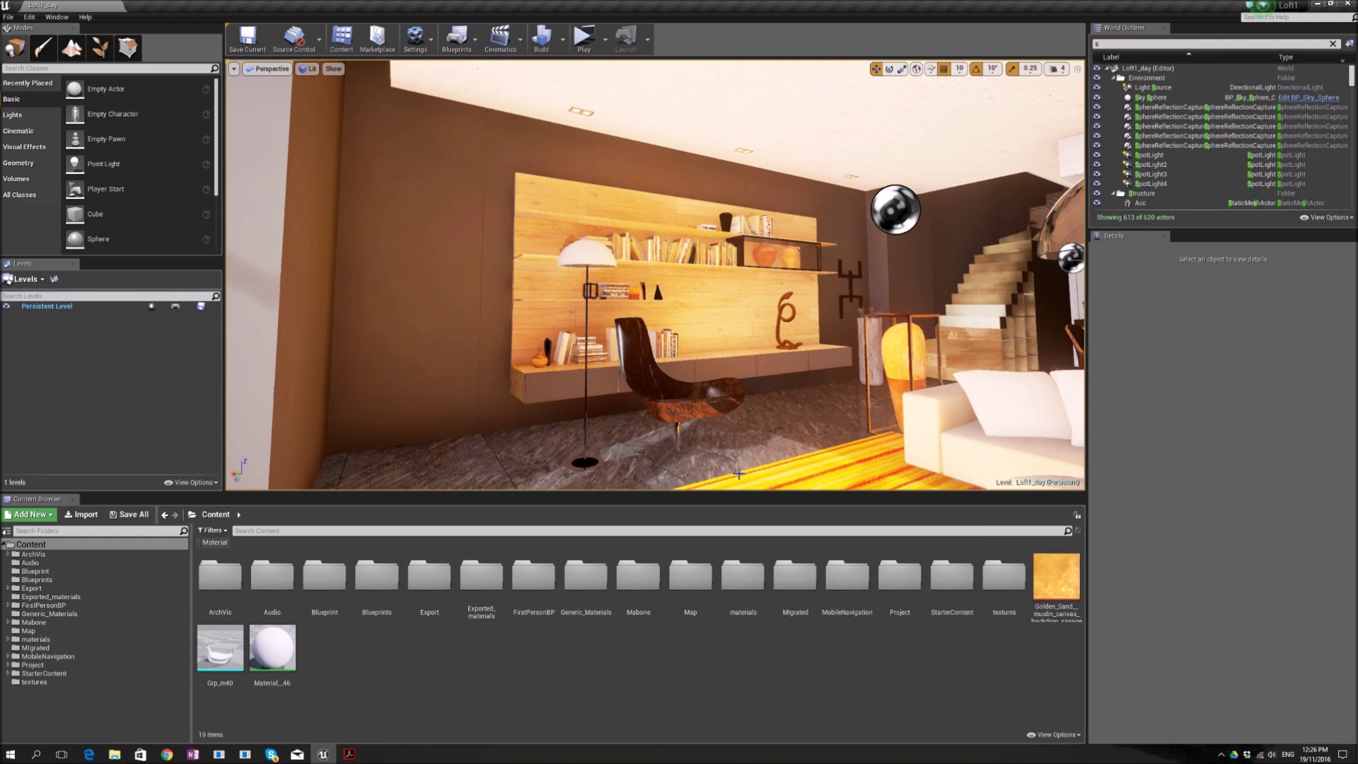
right_drag(766, 410, 885, 396)
mouse_move(656, 275)
right_down()
mouse_move(940, 283)
mouse_move(424, 272)
mouse_move(884, 287)
right_up()
mouse_move(941, 419)
right_down()
mouse_move(983, 419)
mouse_move(785, 417)
mouse_move(856, 418)
mouse_move(767, 394)
right_up()
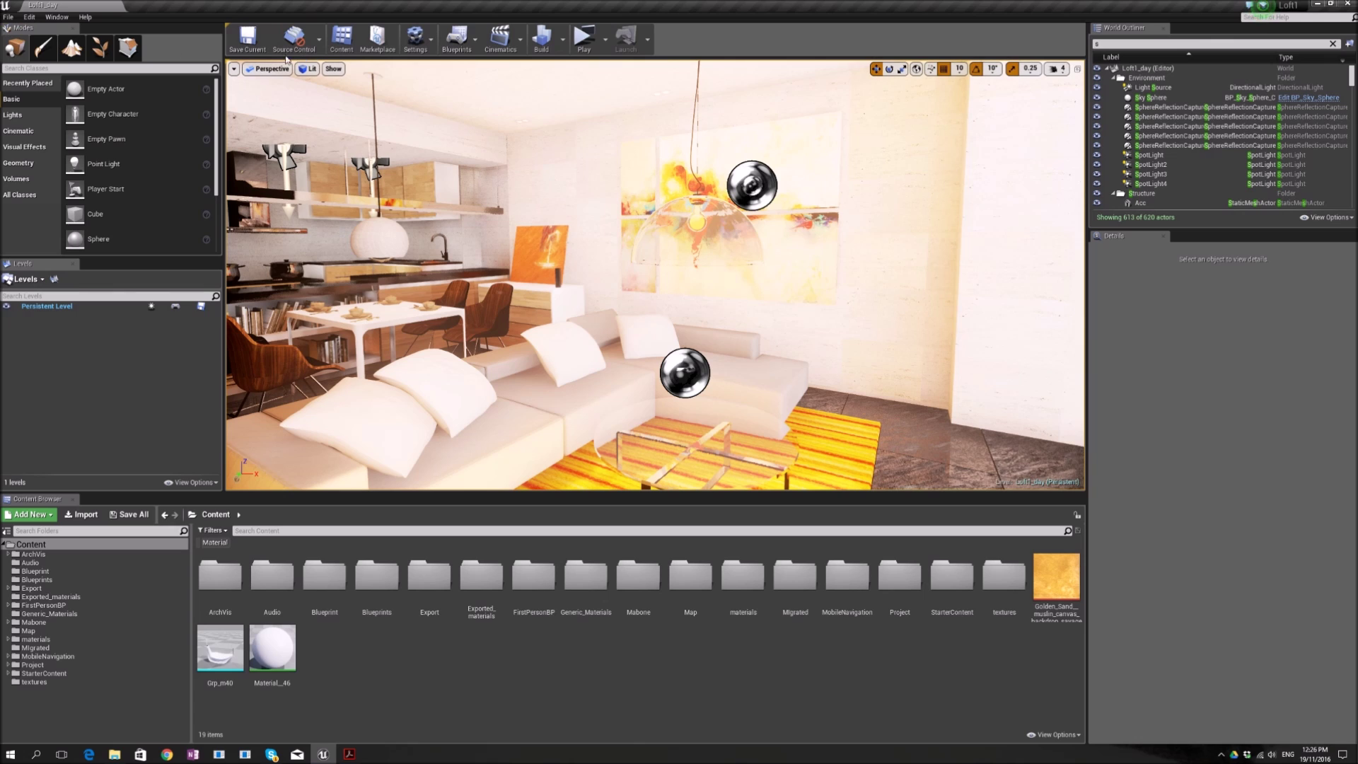
- Open the Loft1_Night level from the Map folder
click(8, 17)
click(28, 49)
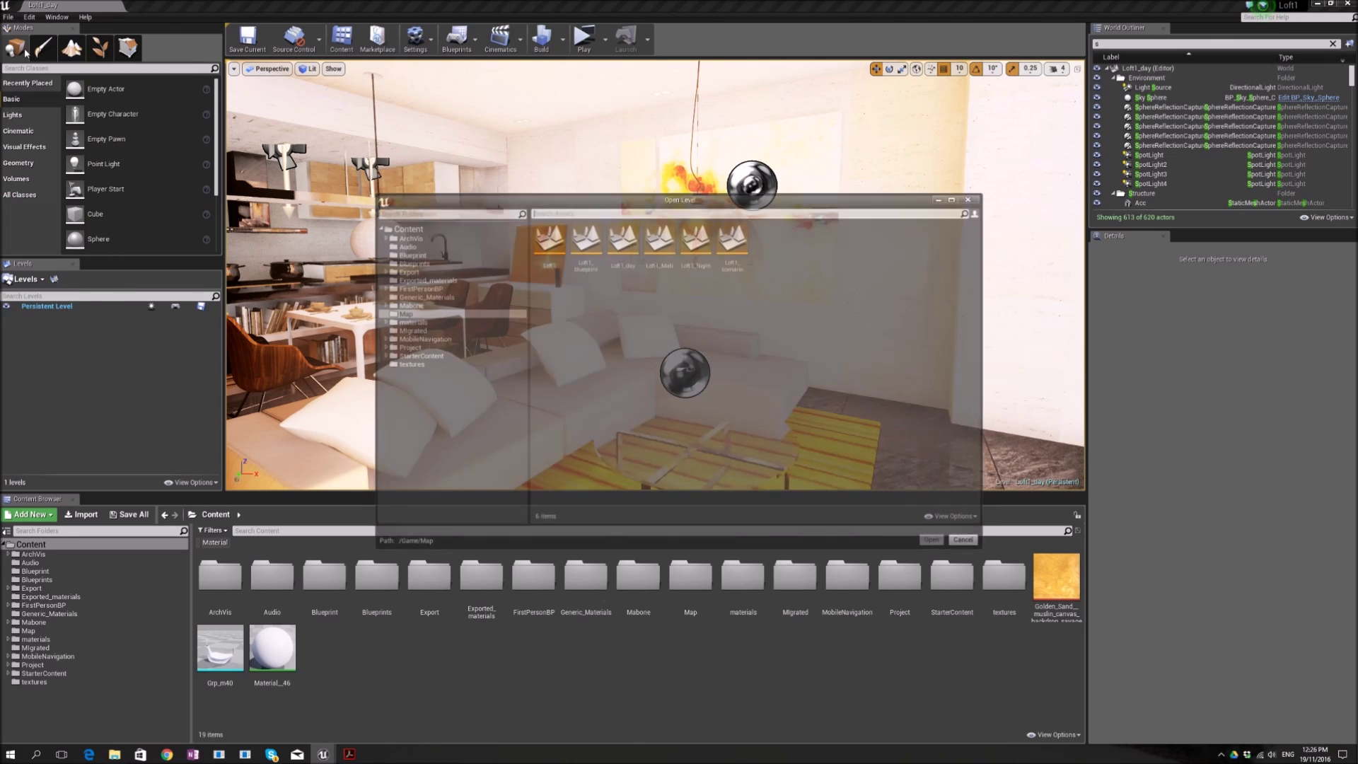
double_click(699, 248)
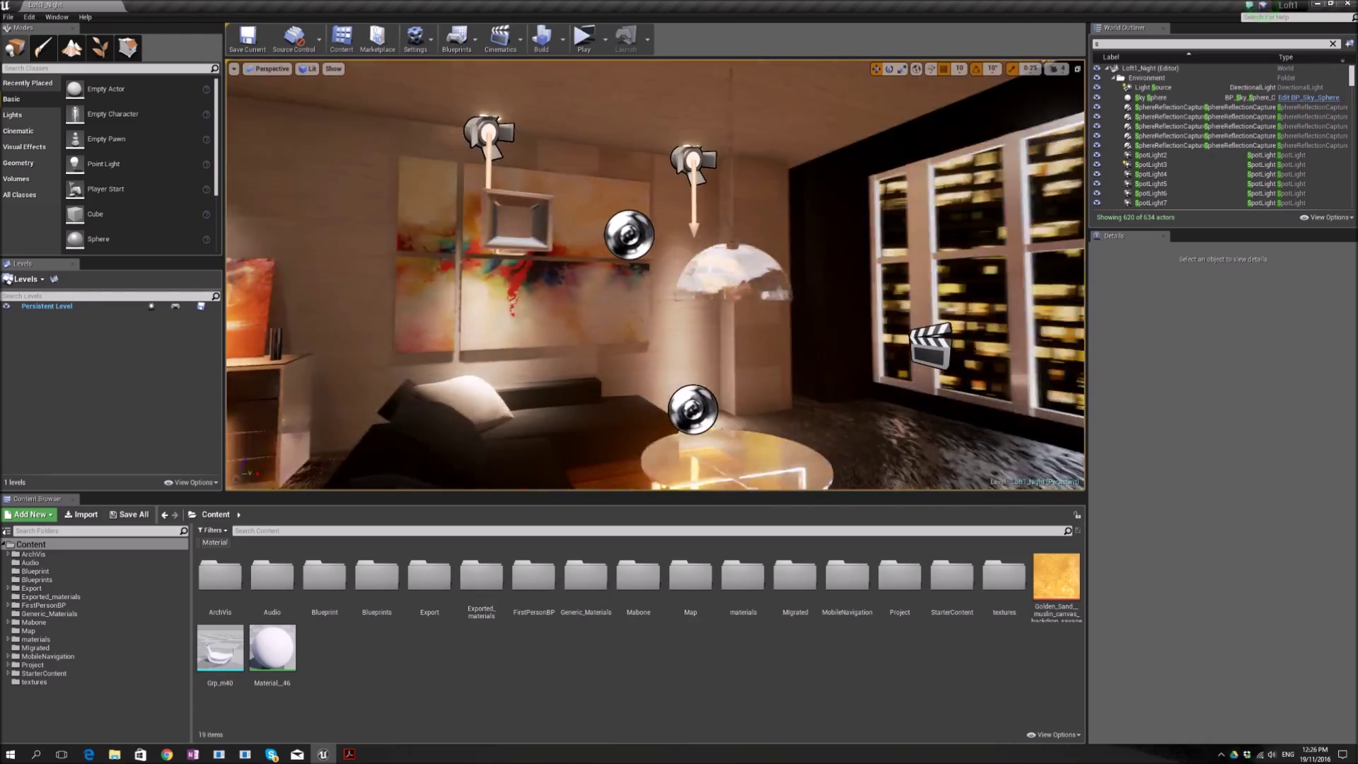
- Examine the night level's city backdrop behind the windows and the spotlights around the living room and kitchen
right_drag(656, 274, 786, 276)
key(a)
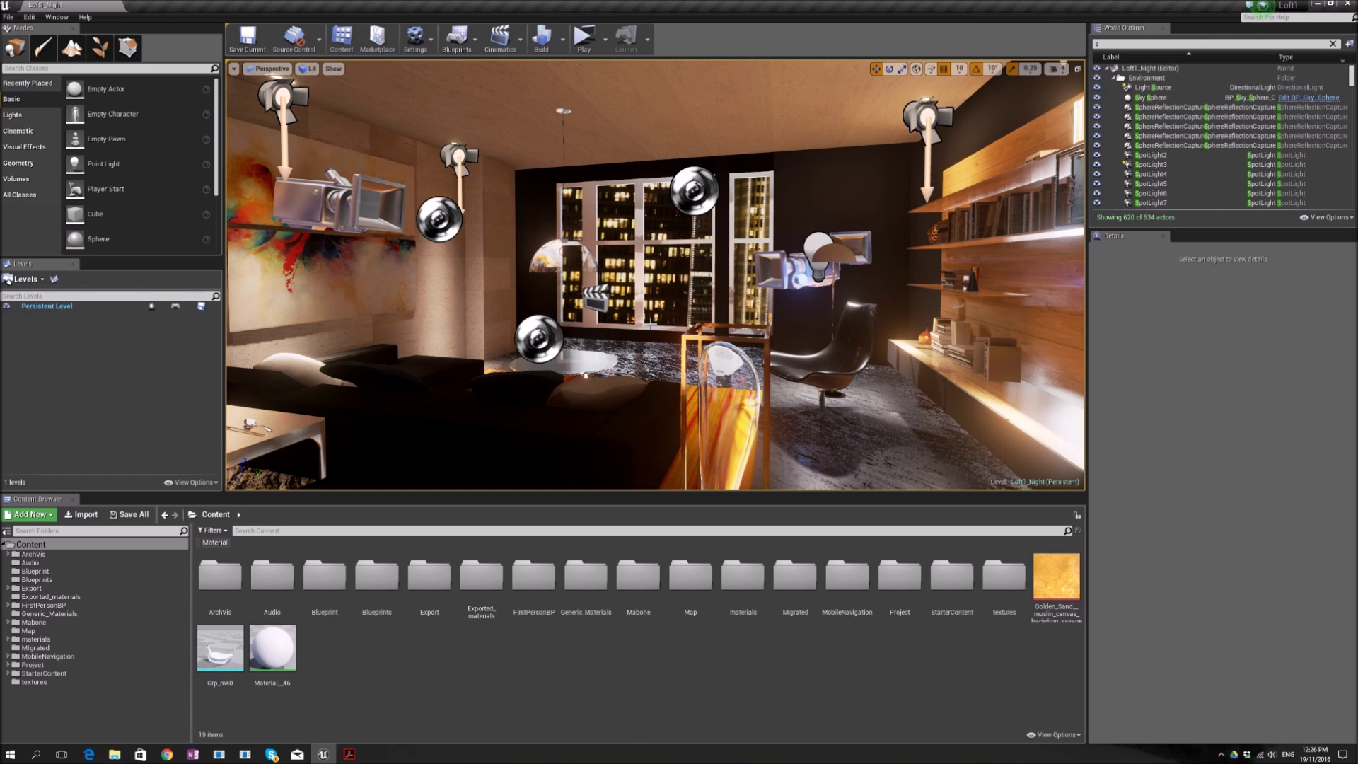
key(w)
mouse_move(651, 324)
right_down()
mouse_move(636, 324)
mouse_move(661, 324)
mouse_move(662, 304)
right_up()
key(w)
click(662, 324)
key(s)
right_drag(732, 234, 733, 235)
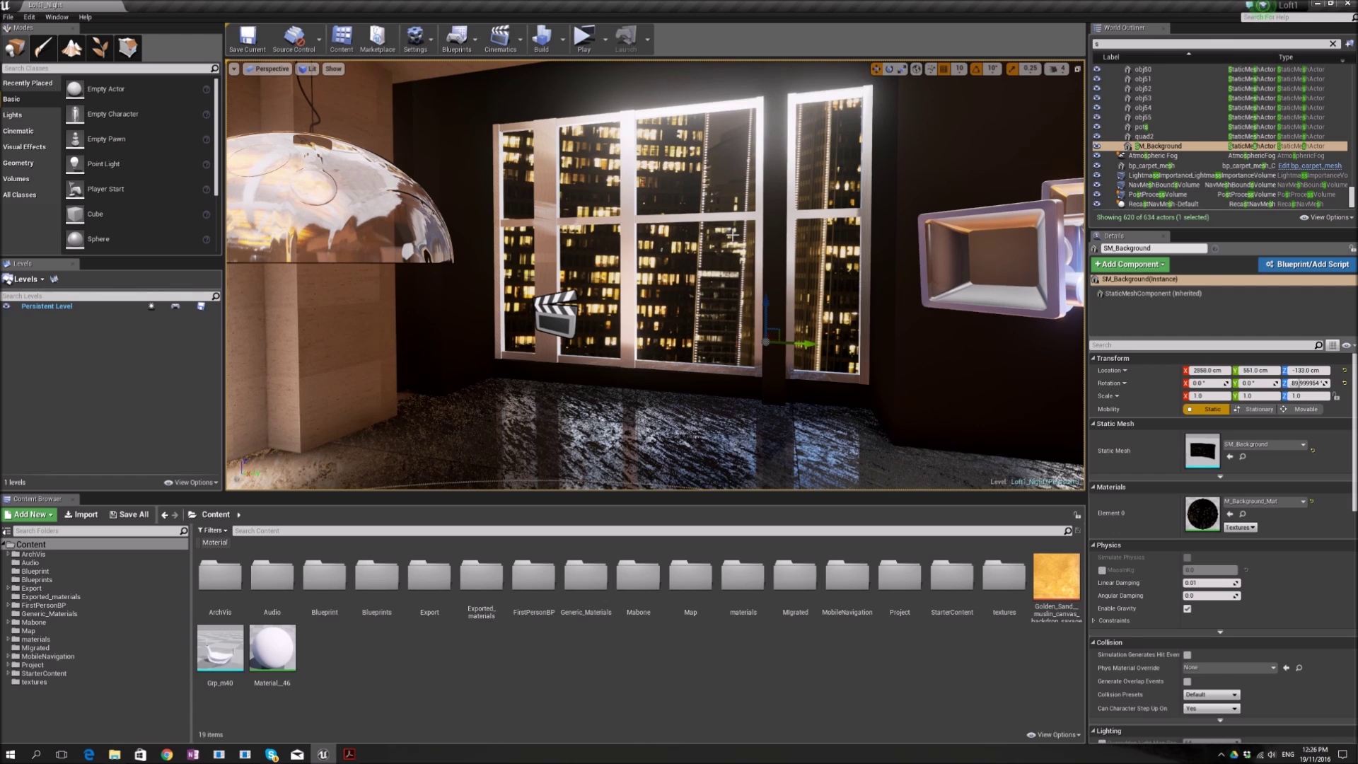
mouse_move(737, 232)
right_down()
mouse_move(592, 197)
mouse_move(269, 207)
mouse_move(238, 195)
right_up()
click(530, 202)
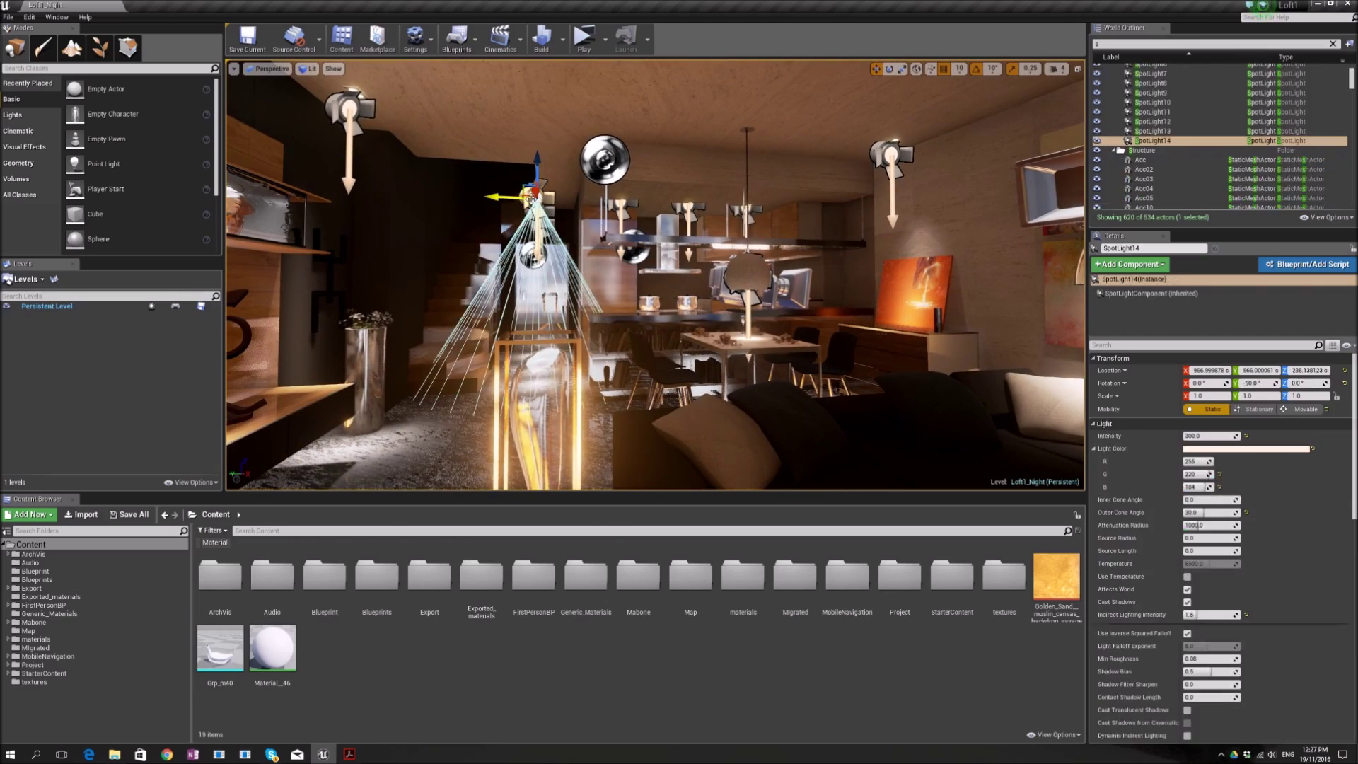
right_drag(530, 274, 672, 274)
right_drag(580, 205, 693, 212)
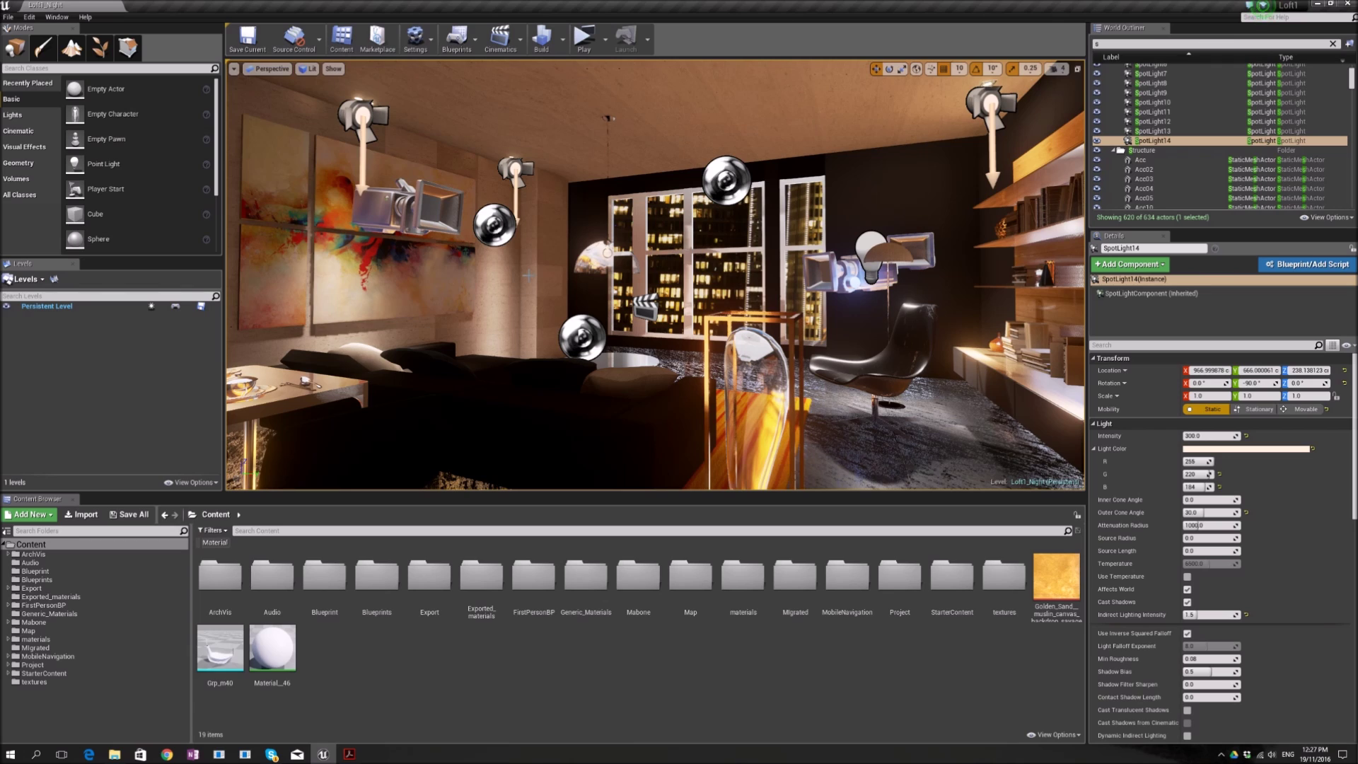
mouse_move(571, 273)
right_down()
mouse_move(446, 276)
mouse_move(463, 298)
right_up()
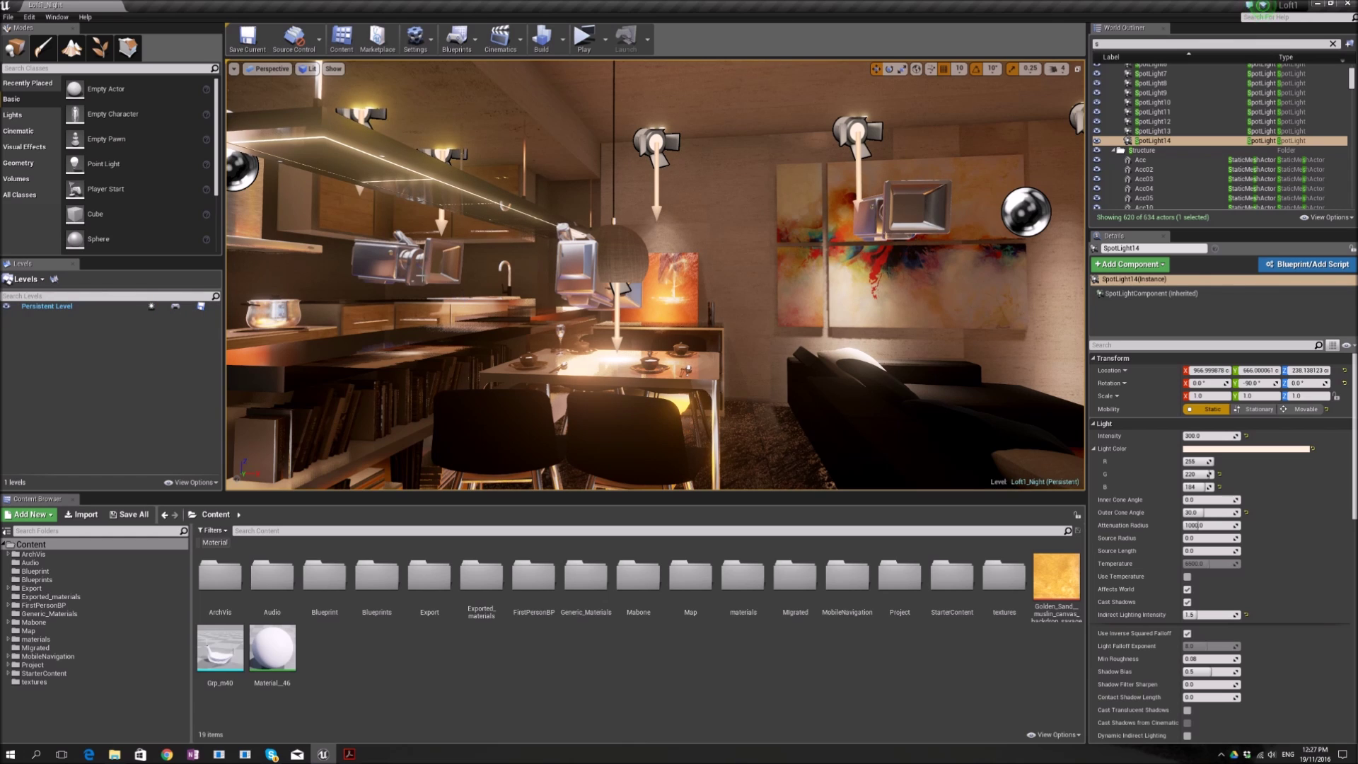
click(246, 44)
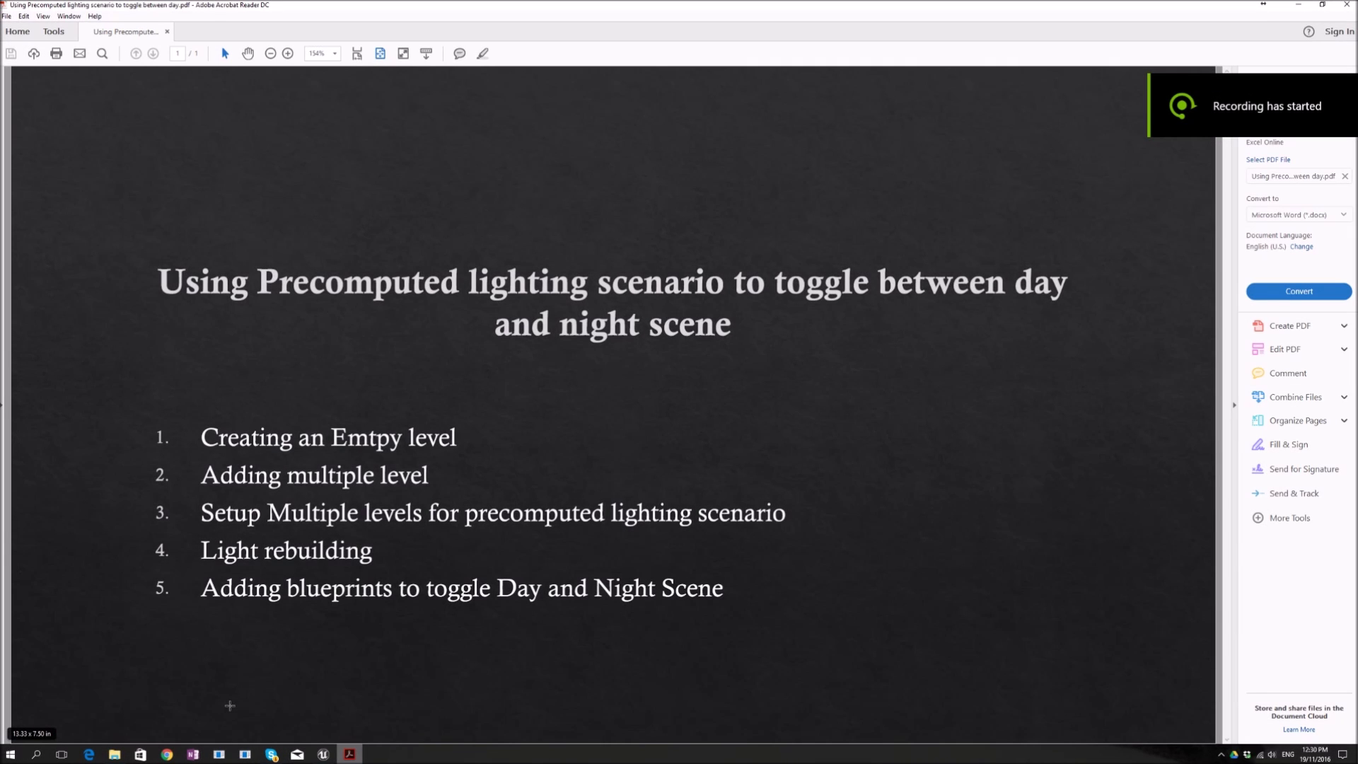
- Return to Unreal Editor and create a new level from the empty template
click(323, 754)
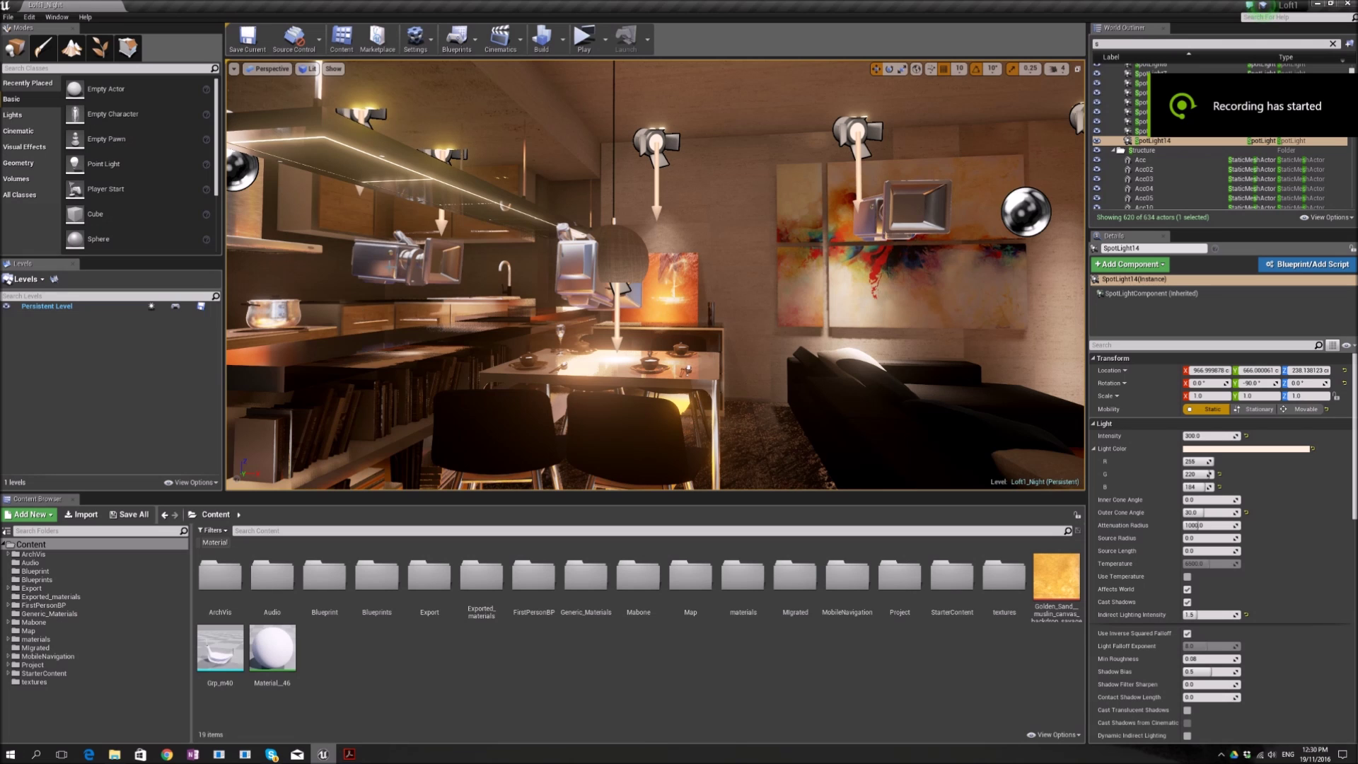
click(8, 17)
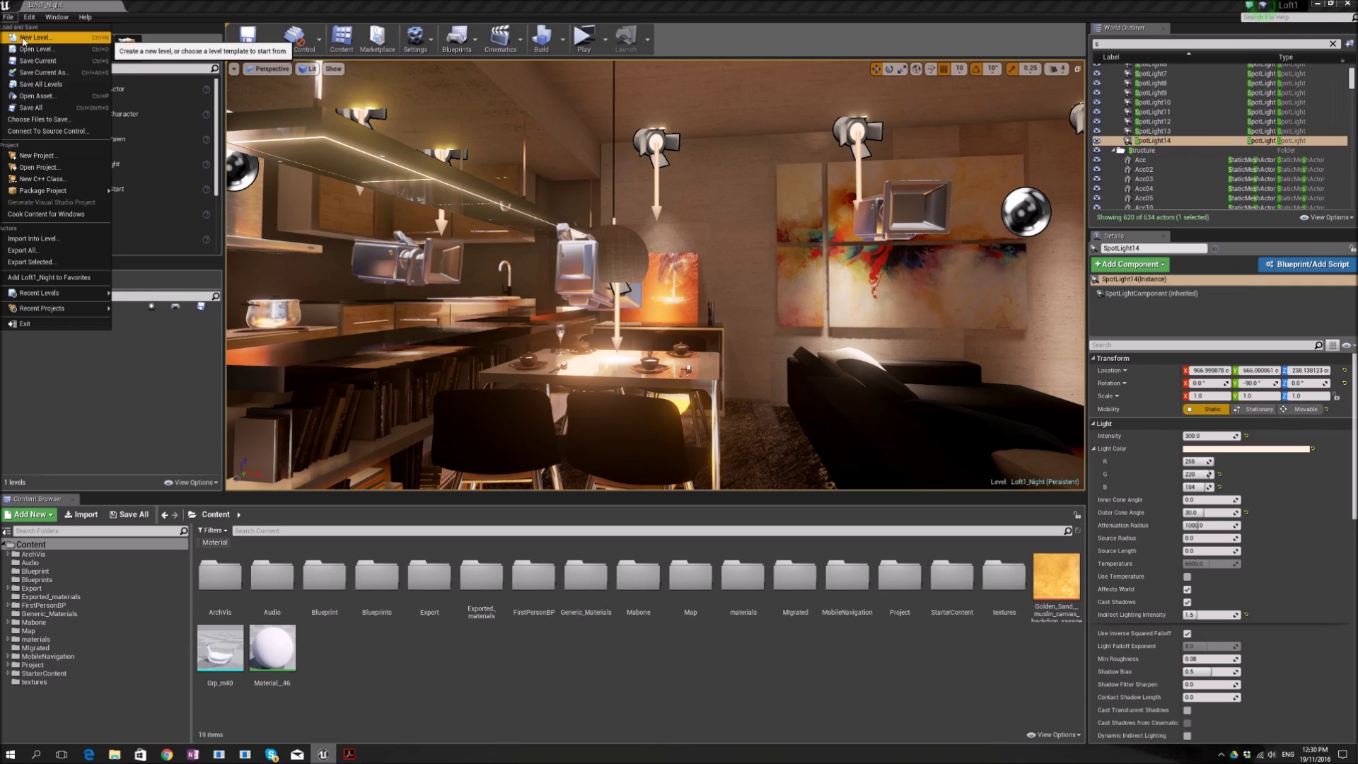
click(23, 40)
click(761, 344)
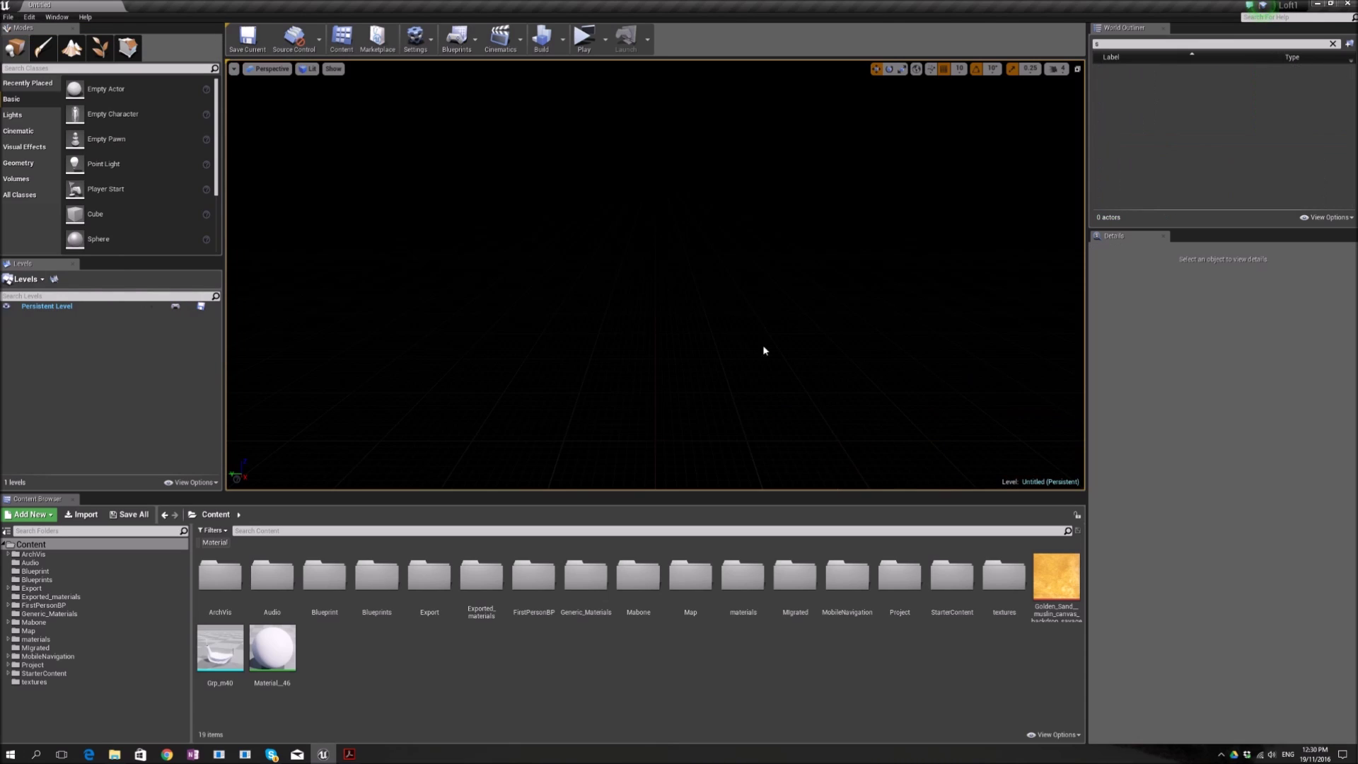
- Save the empty level in the Map folder as Loft1_master
click(9, 17)
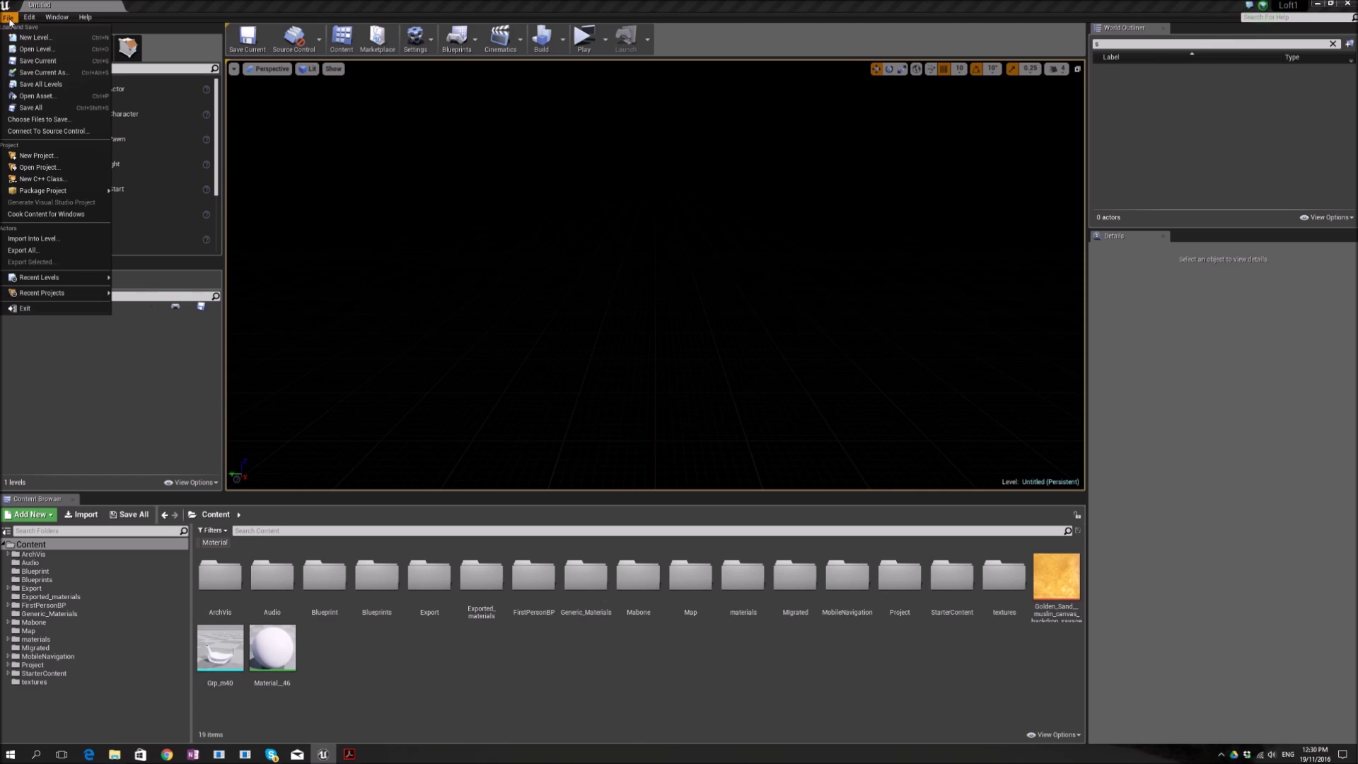
click(31, 75)
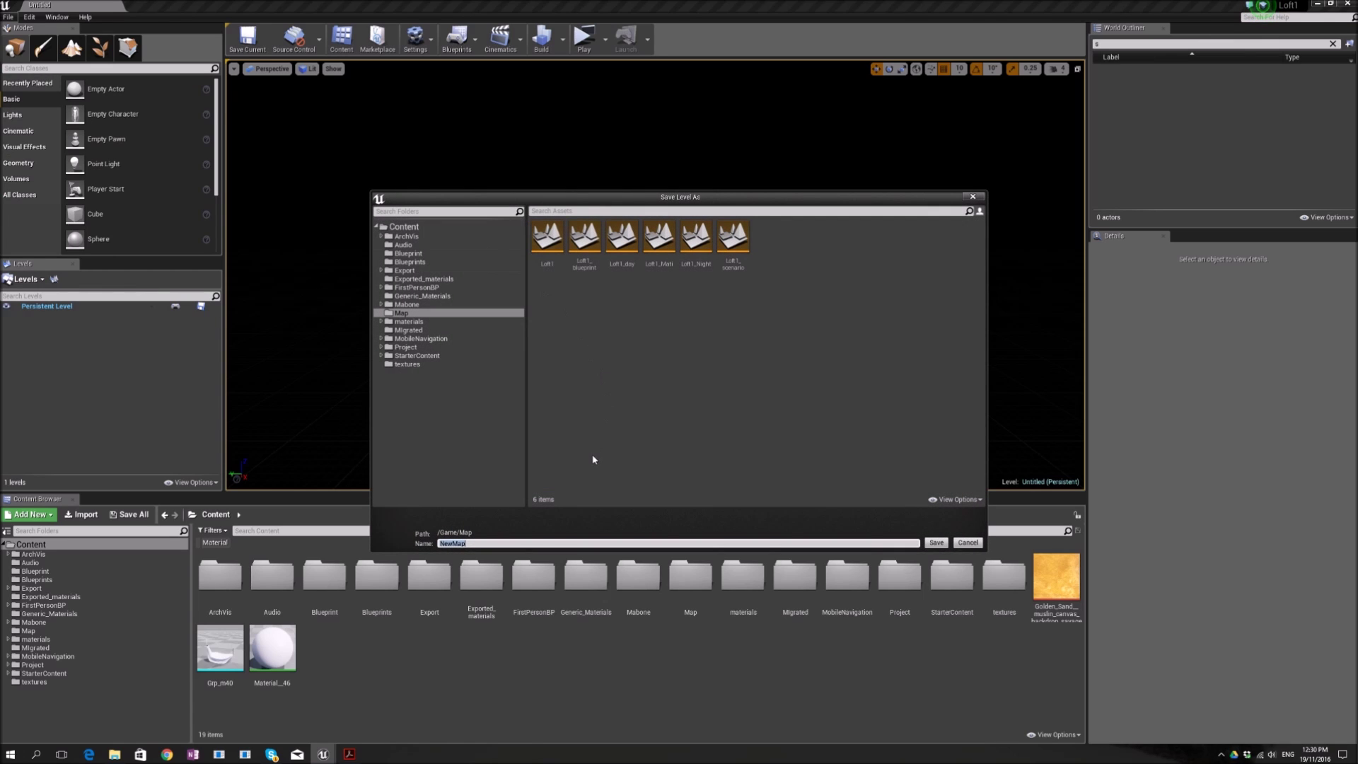
text(Loft1_master)
key(Return)
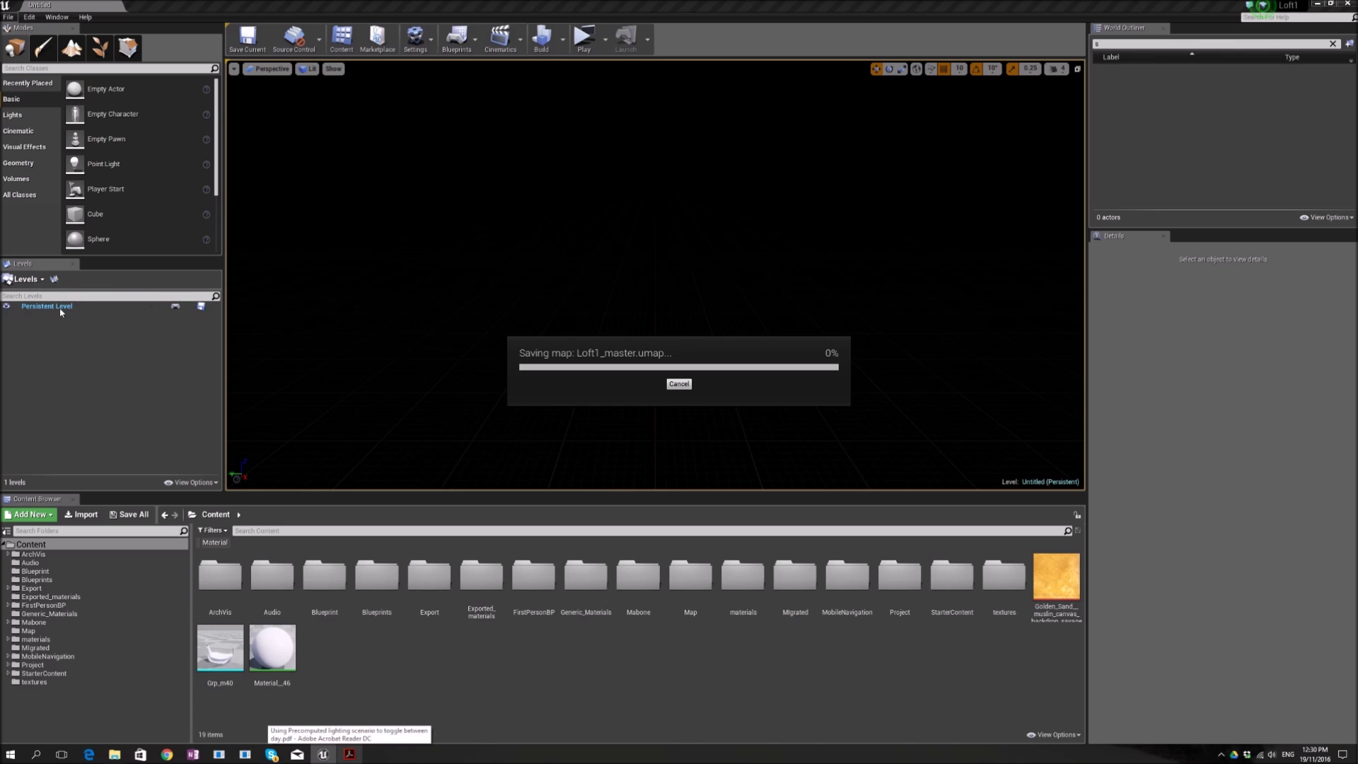
- Close and reopen the Levels panel, float it over the viewport, and dock it back beneath the Modes panel
click(74, 263)
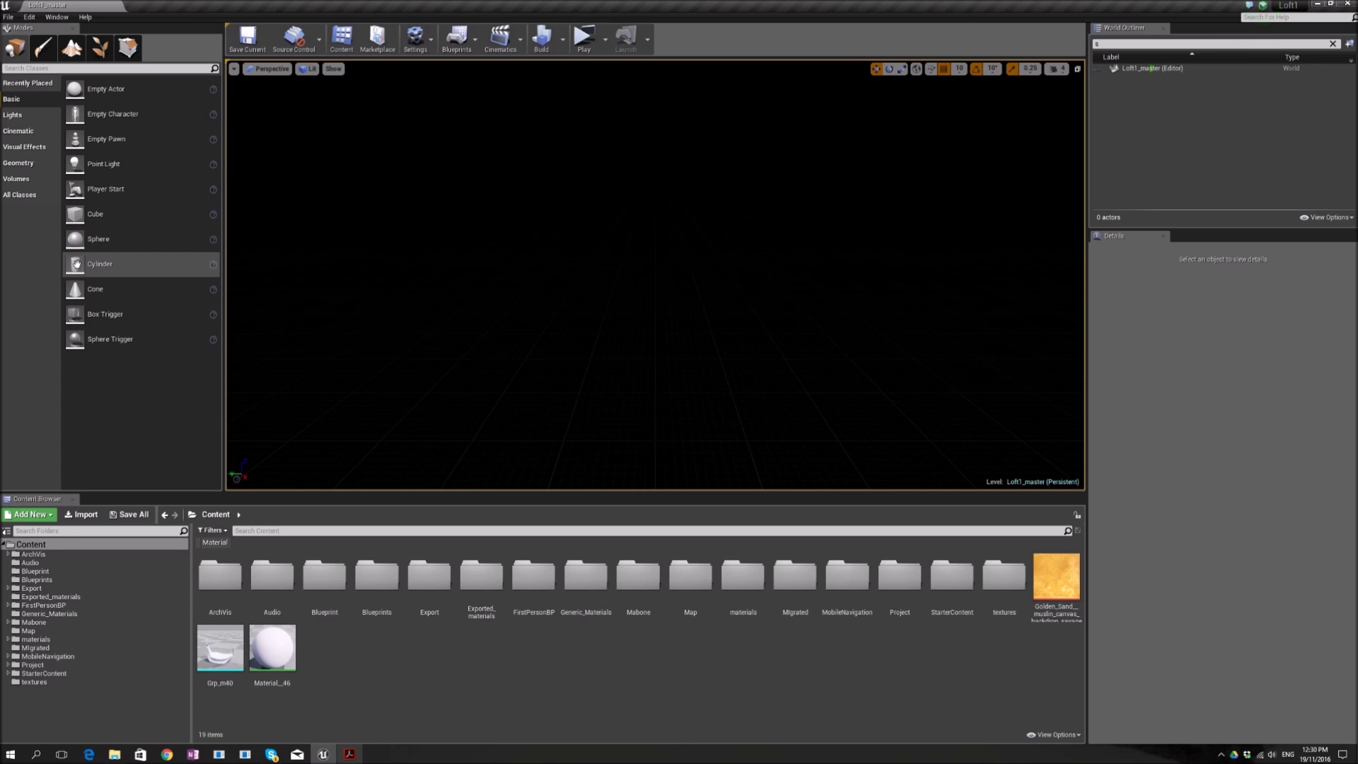
click(56, 17)
click(71, 83)
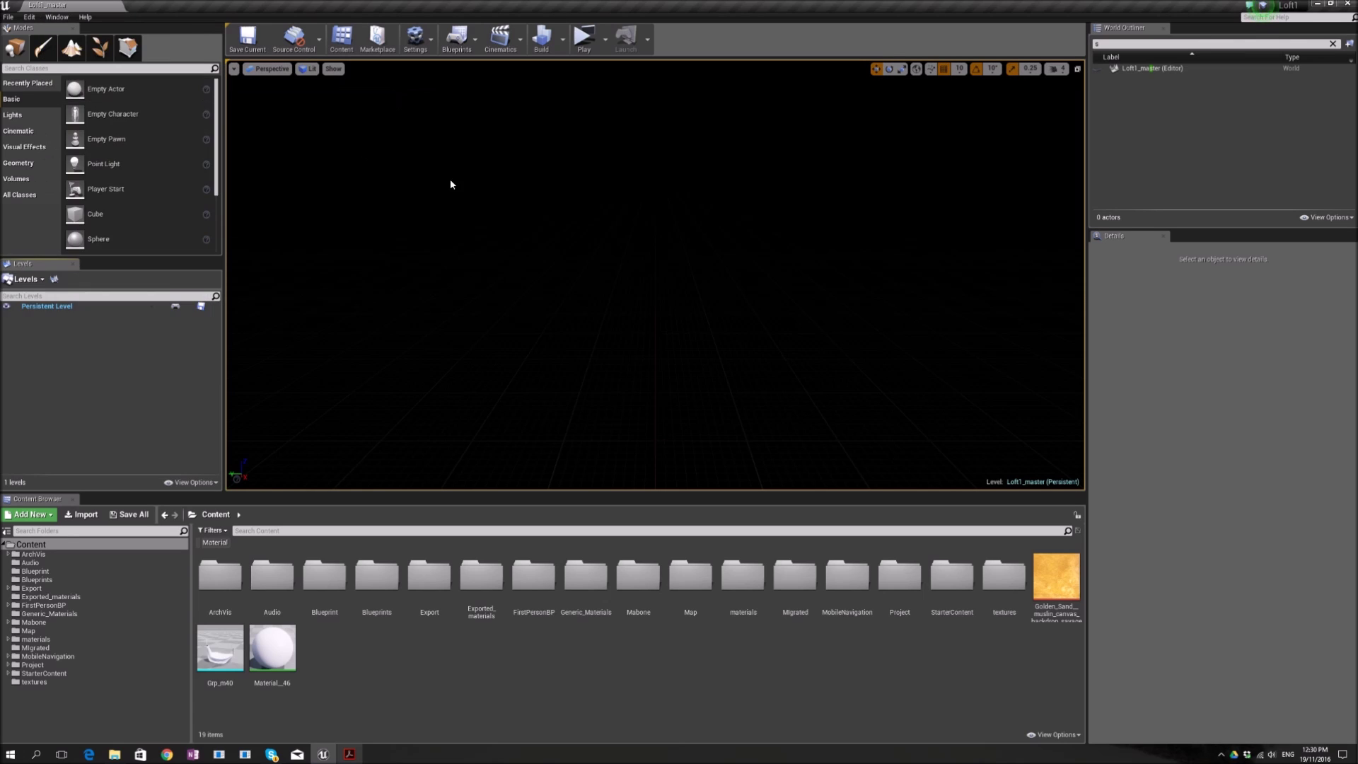
drag(22, 264, 448, 219)
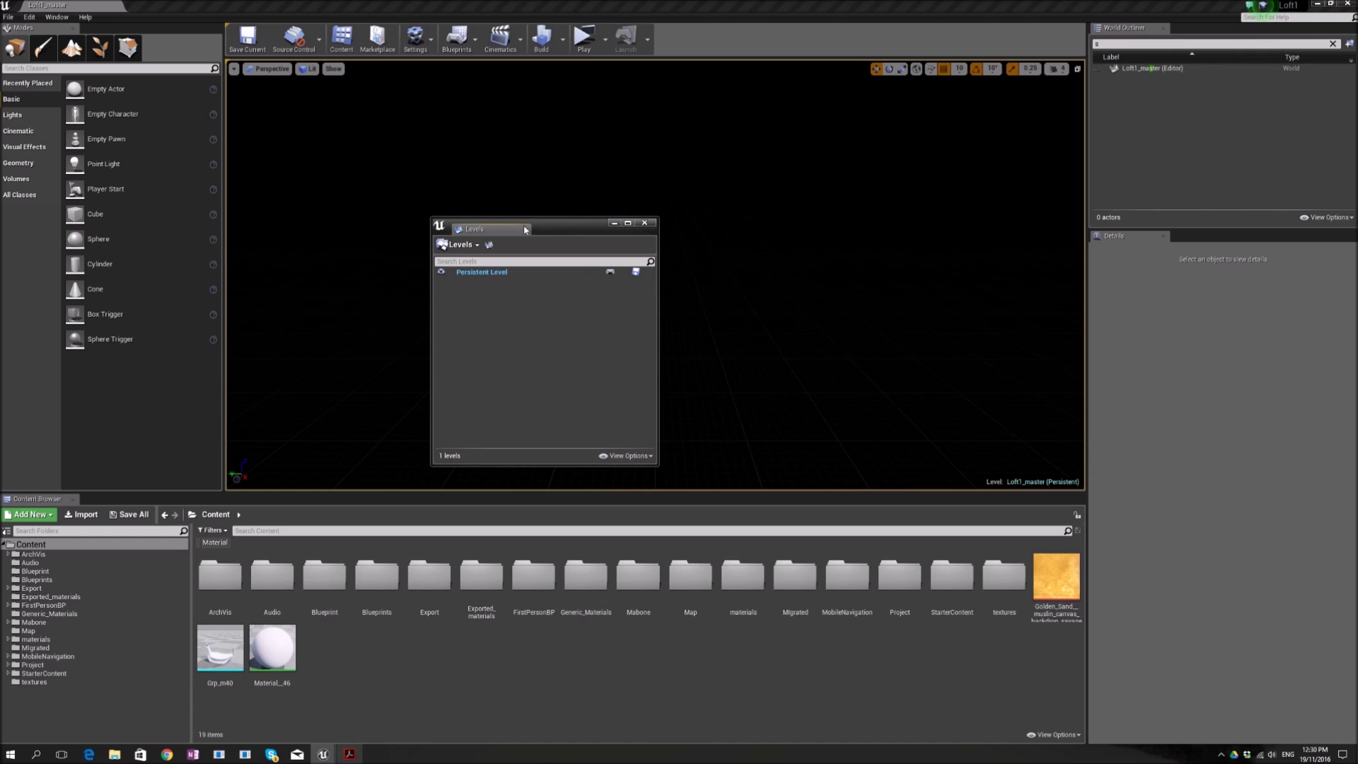
drag(483, 230, 77, 311)
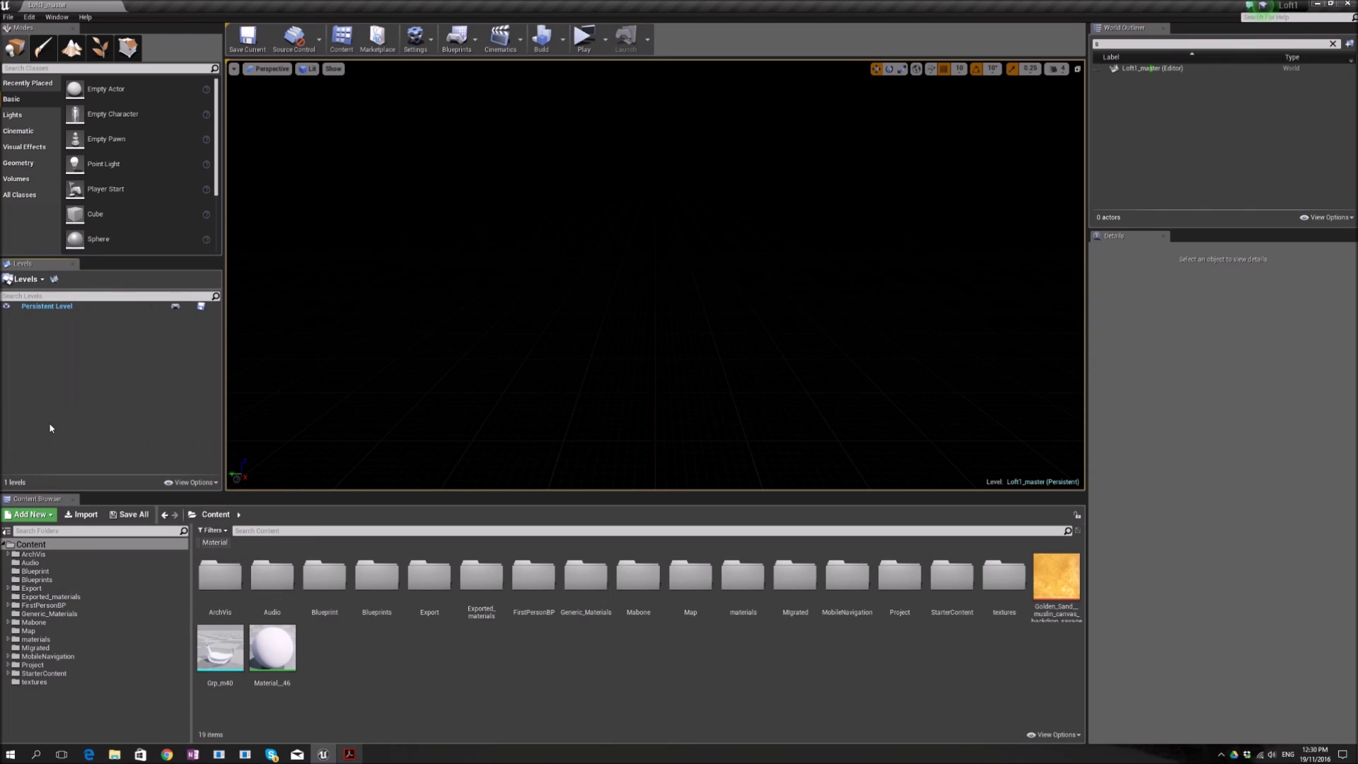
- Select the persistent level, check the workflow outline in the Adobe Acrobat Reader PDF, and return to Unreal Editor
click(66, 309)
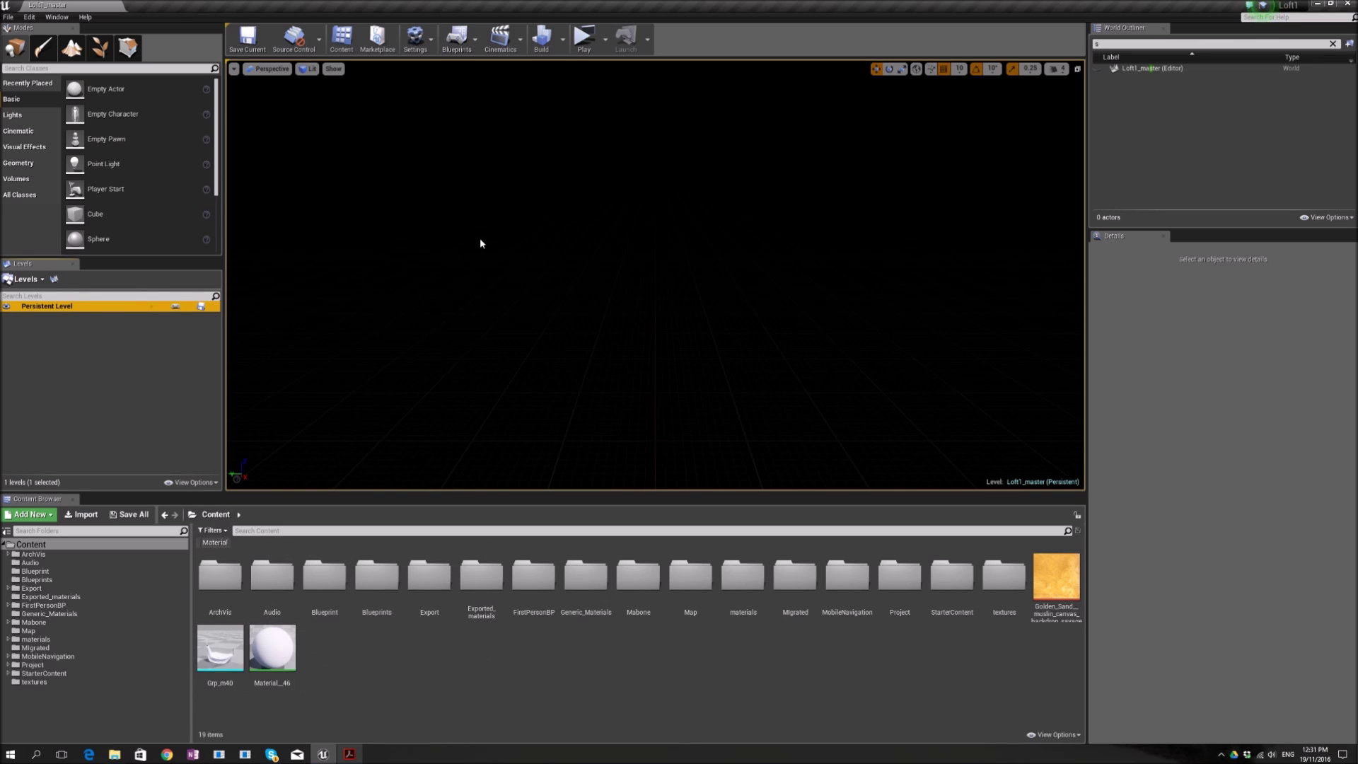
click(353, 756)
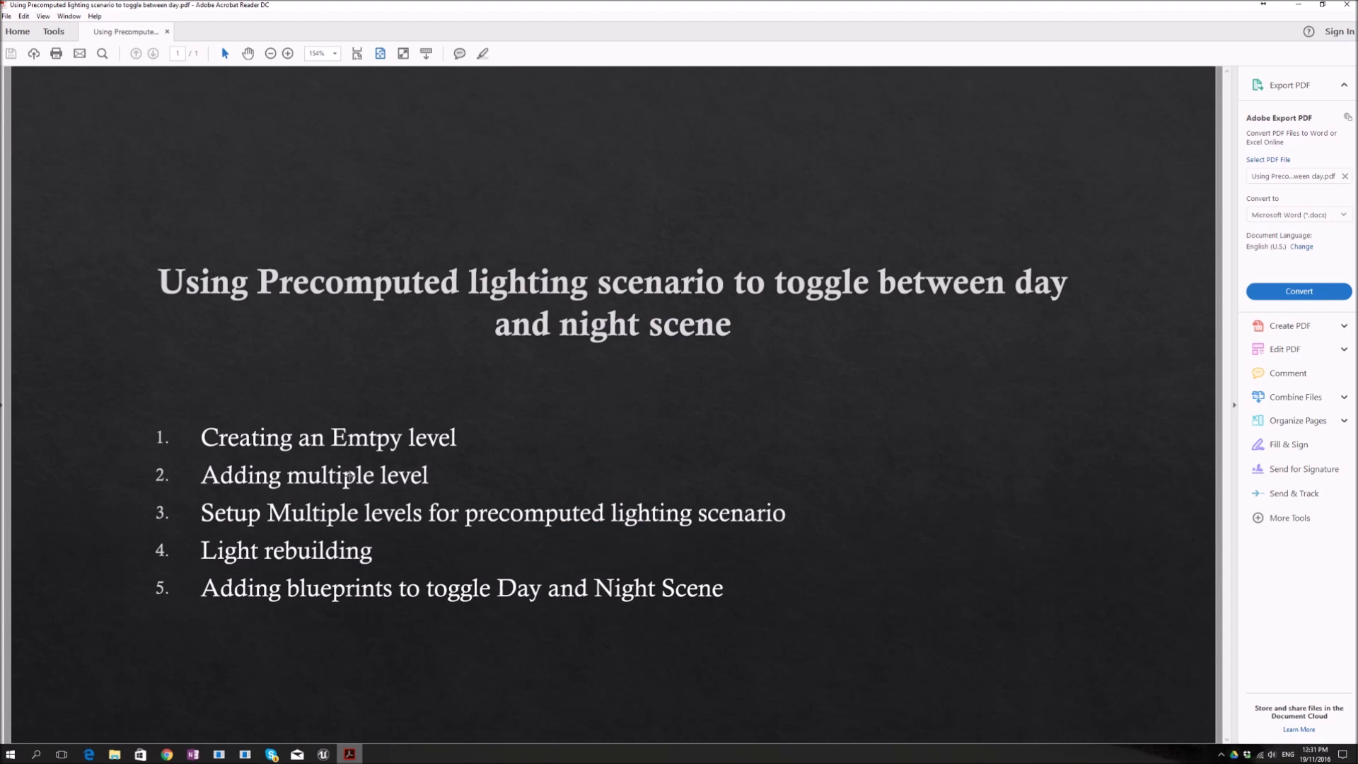
click(347, 755)
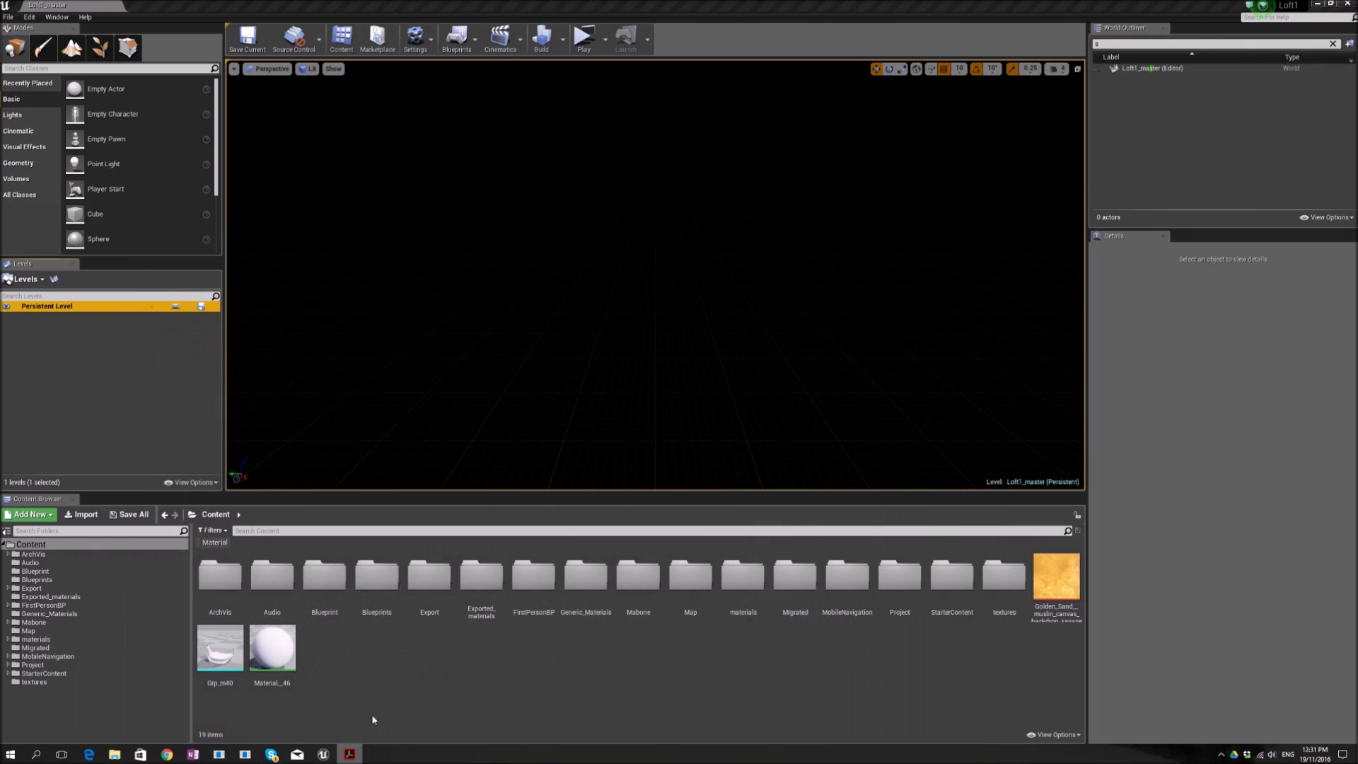
- Add the existing Loft1_day level from the Map folder as a sublevel of the persistent level
click(35, 285)
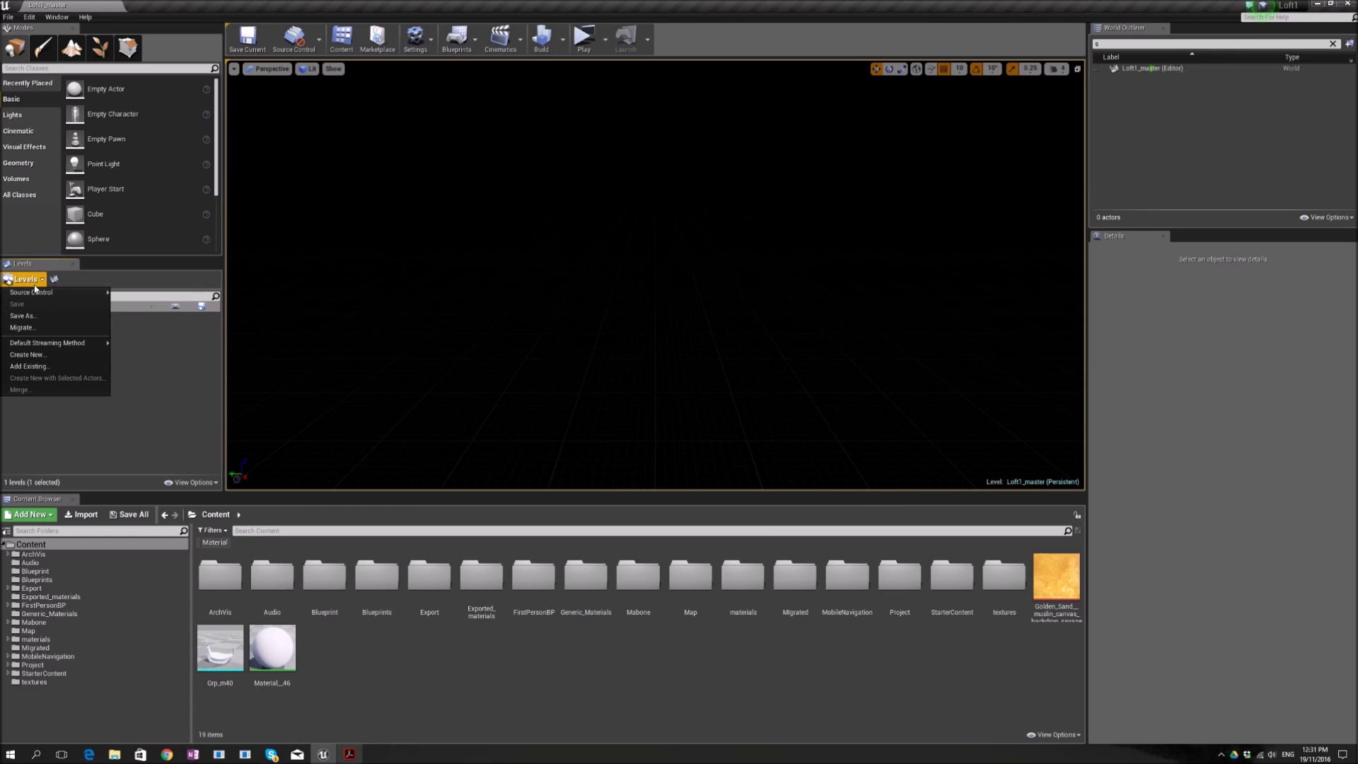
click(37, 368)
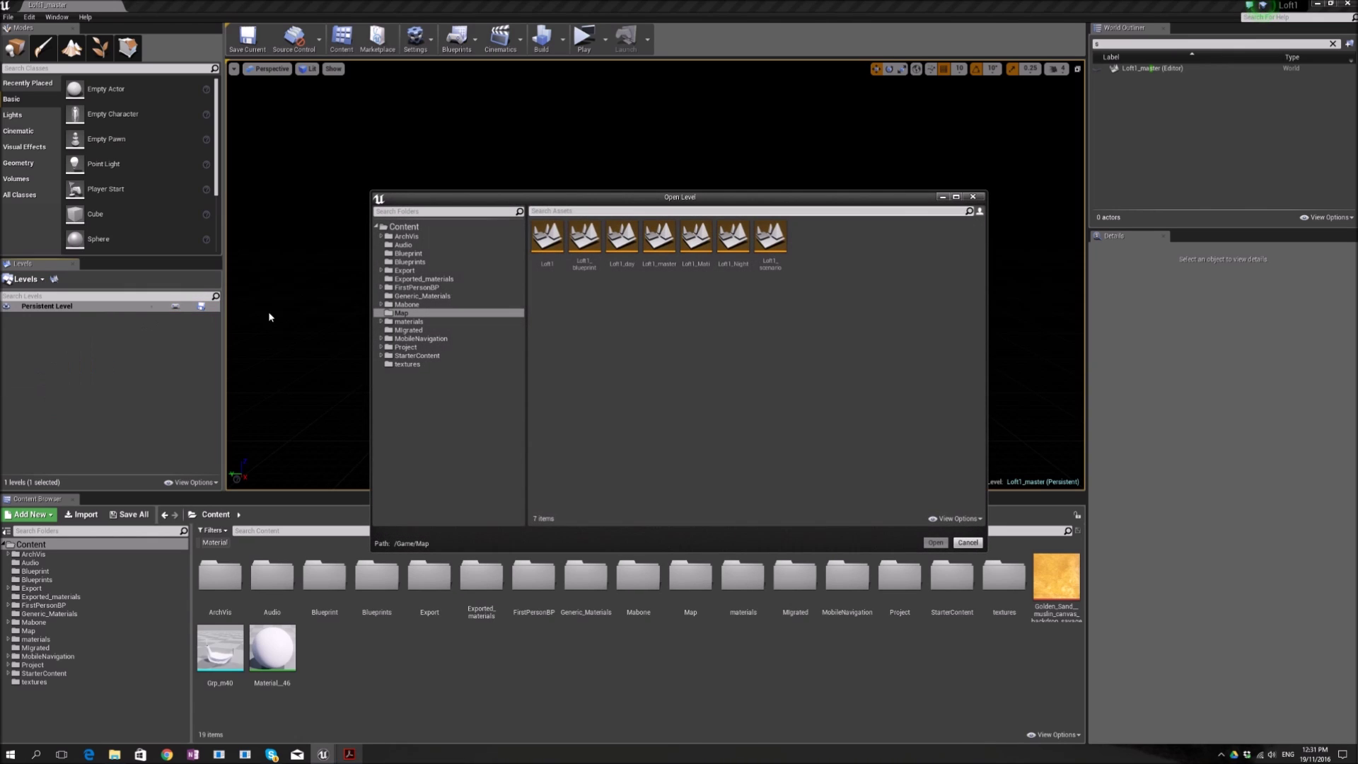
click(621, 255)
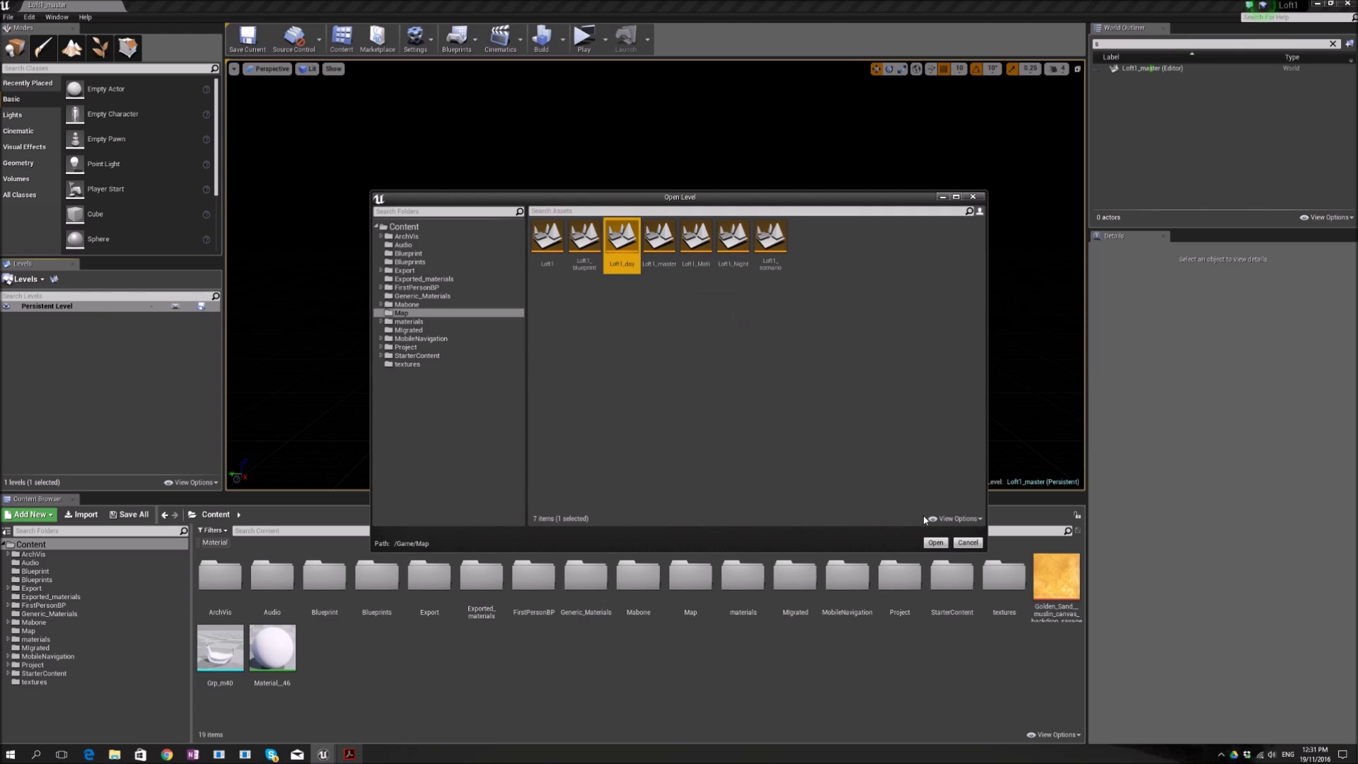
click(930, 544)
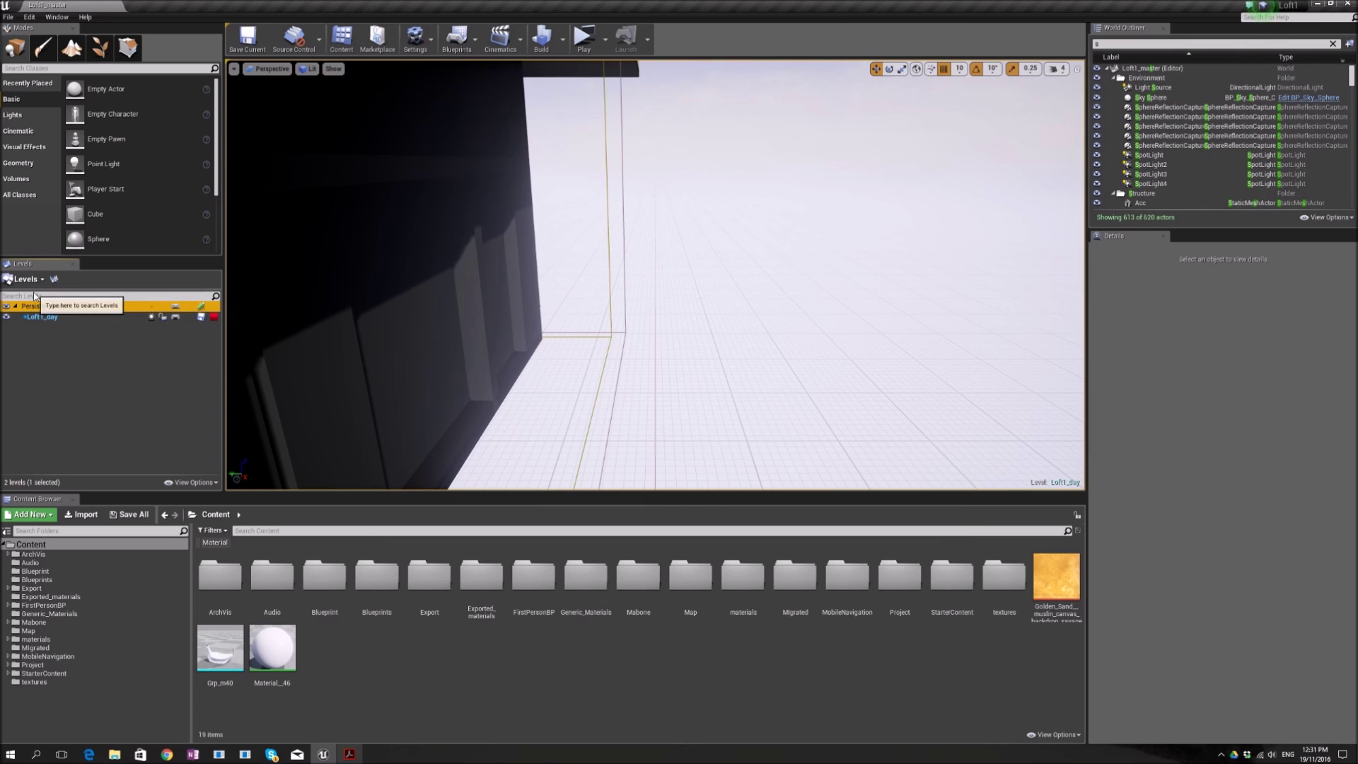
right_drag(513, 294, 283, 305)
right_drag(656, 283, 530, 290)
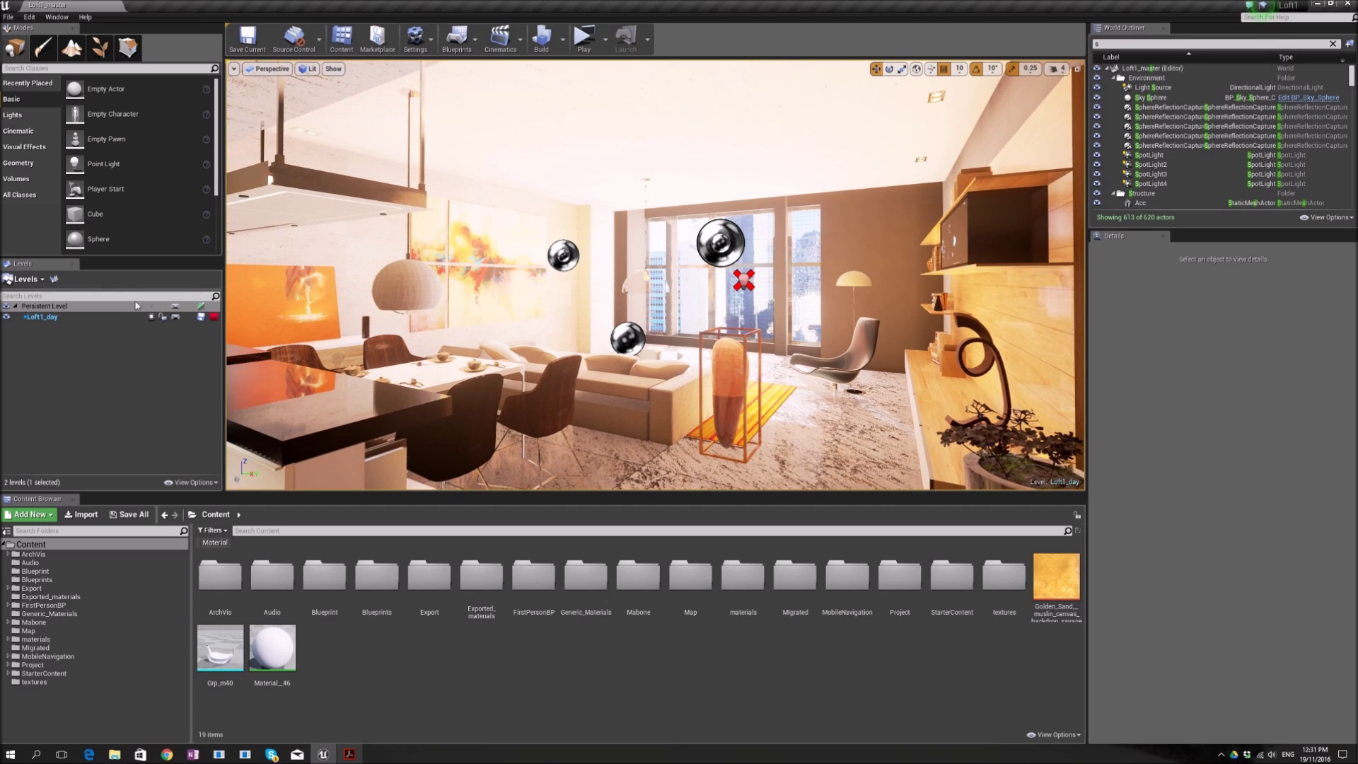
- Add the existing Loft1_Night level as another sublevel and check the workflow outline in the Adobe Acrobat Reader PDF before returning to Unreal Editor
click(25, 278)
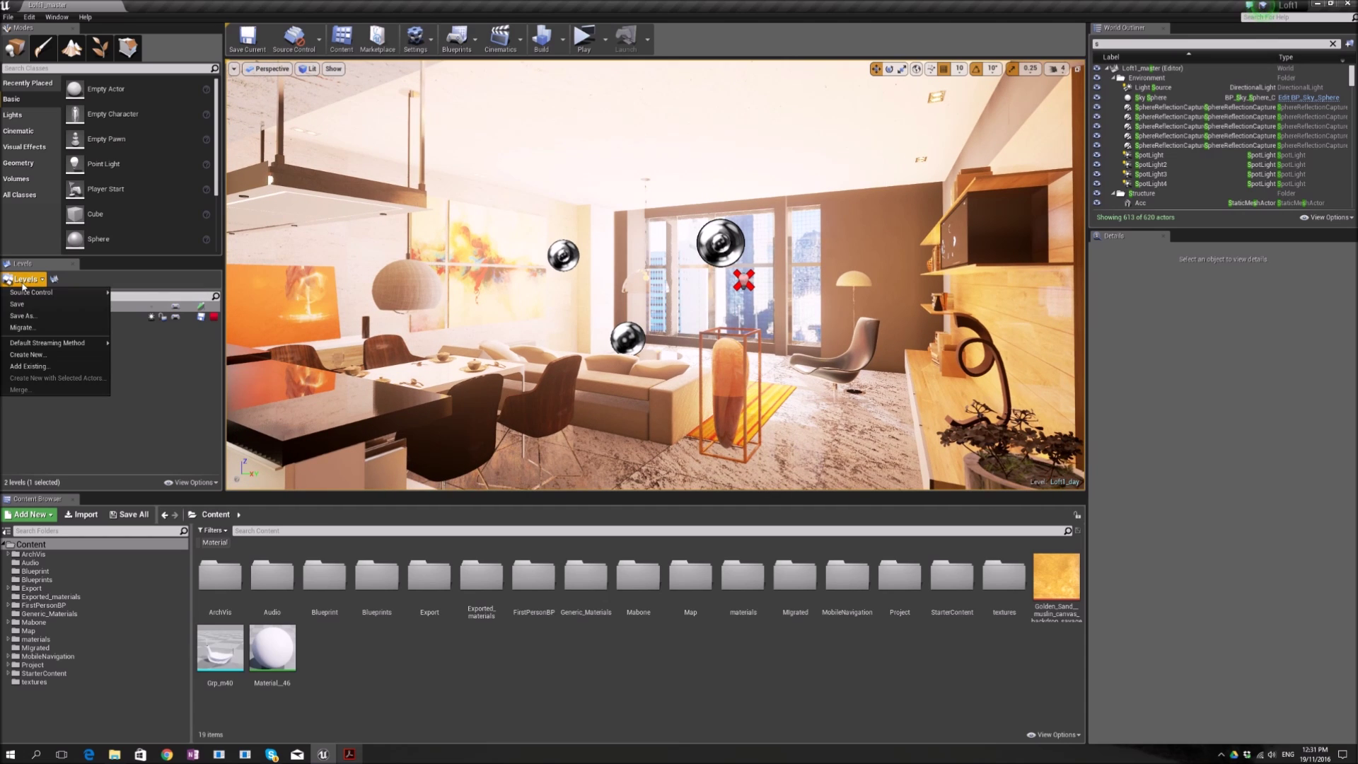
click(29, 366)
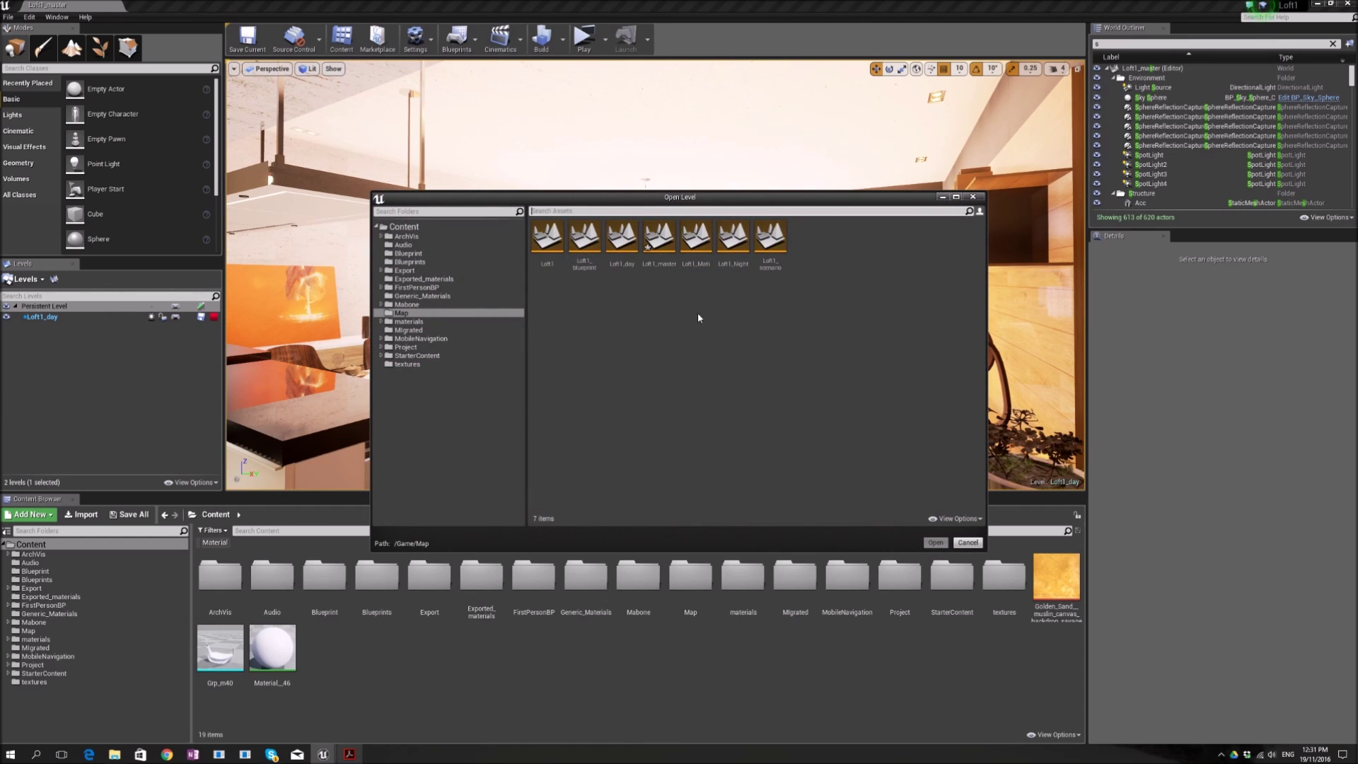
click(728, 262)
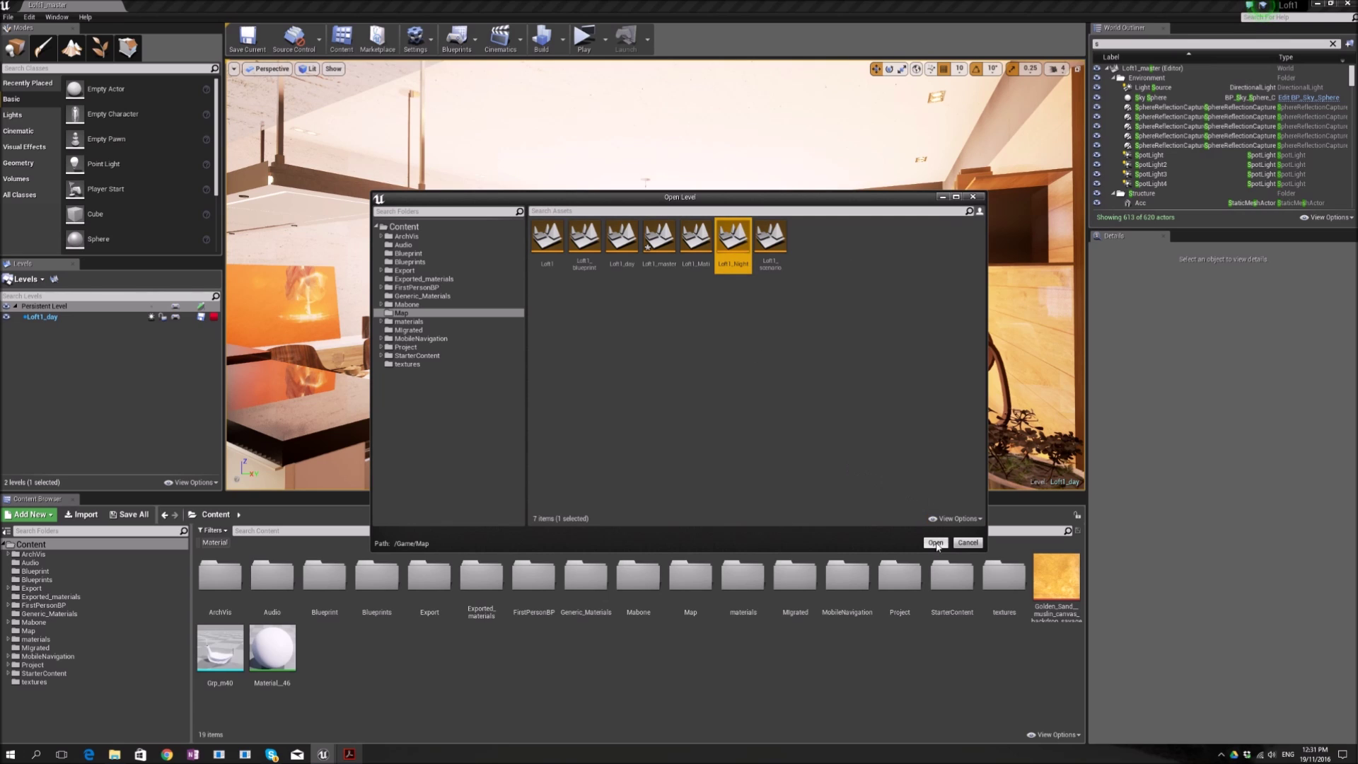
click(936, 544)
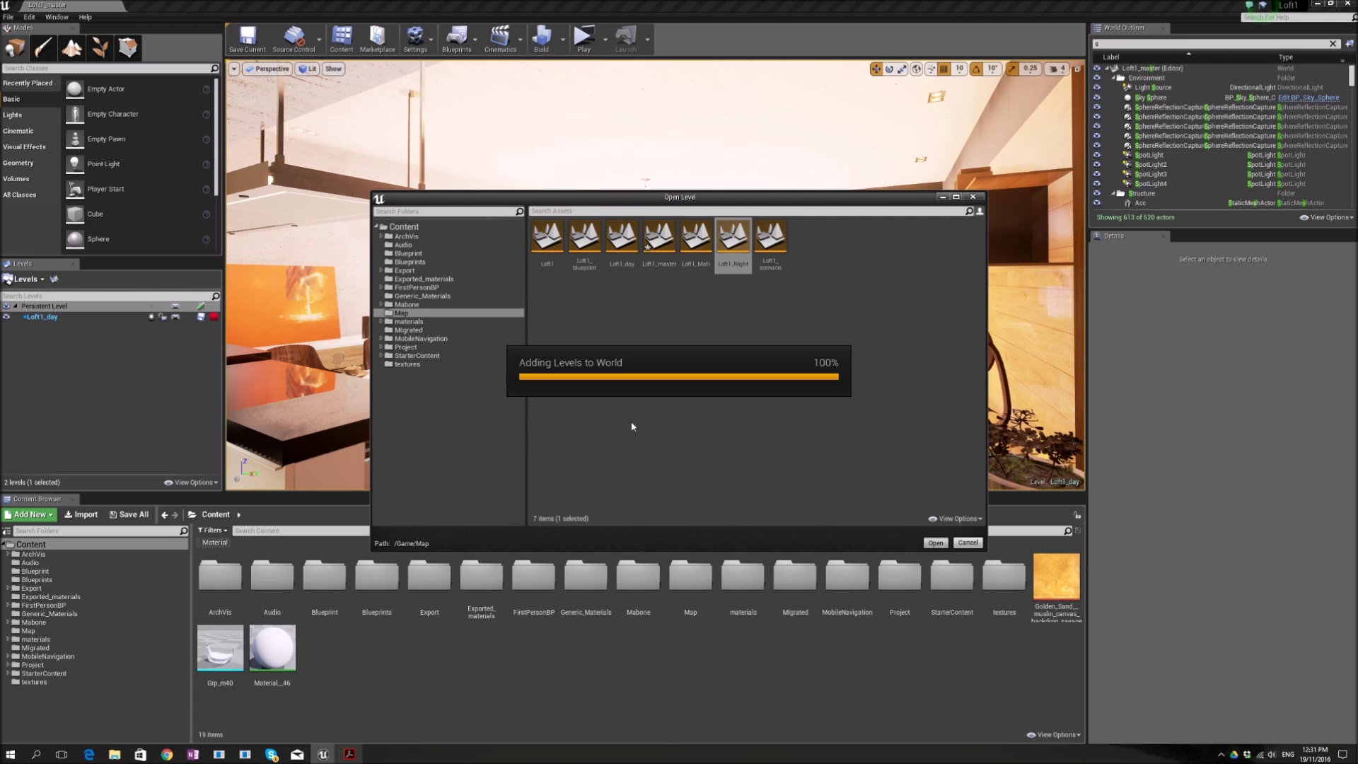
click(349, 754)
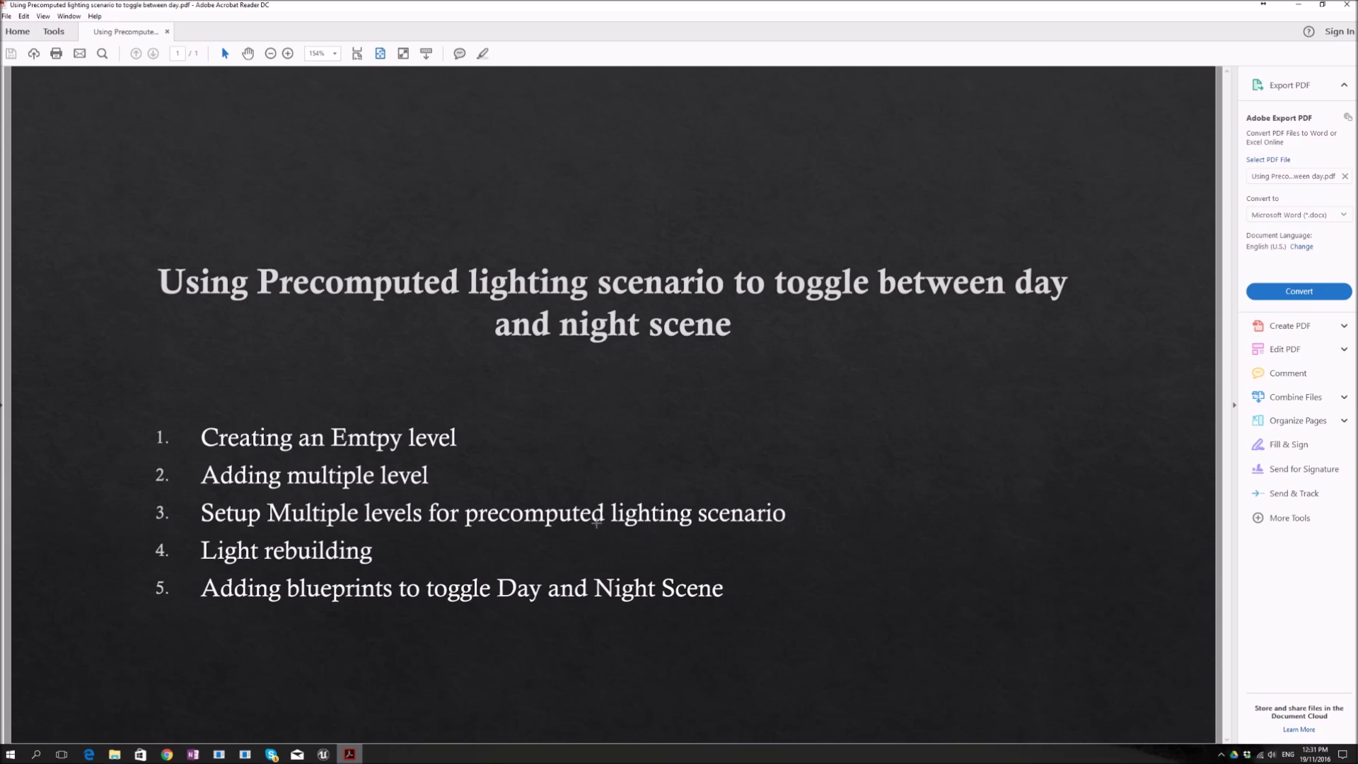
click(1303, 7)
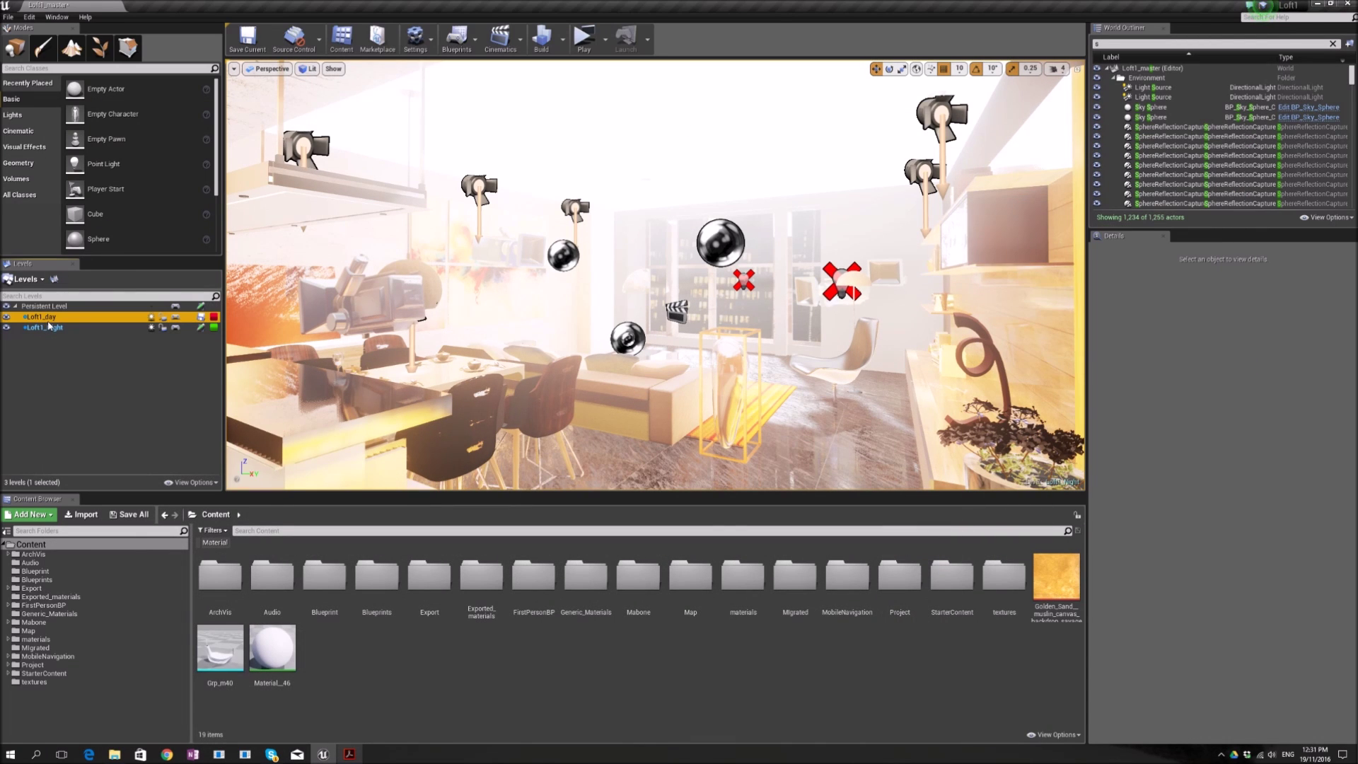
- Check the streaming method of the Loft1_day and Loft1_Night sublevels without changing it
right_click(49, 326)
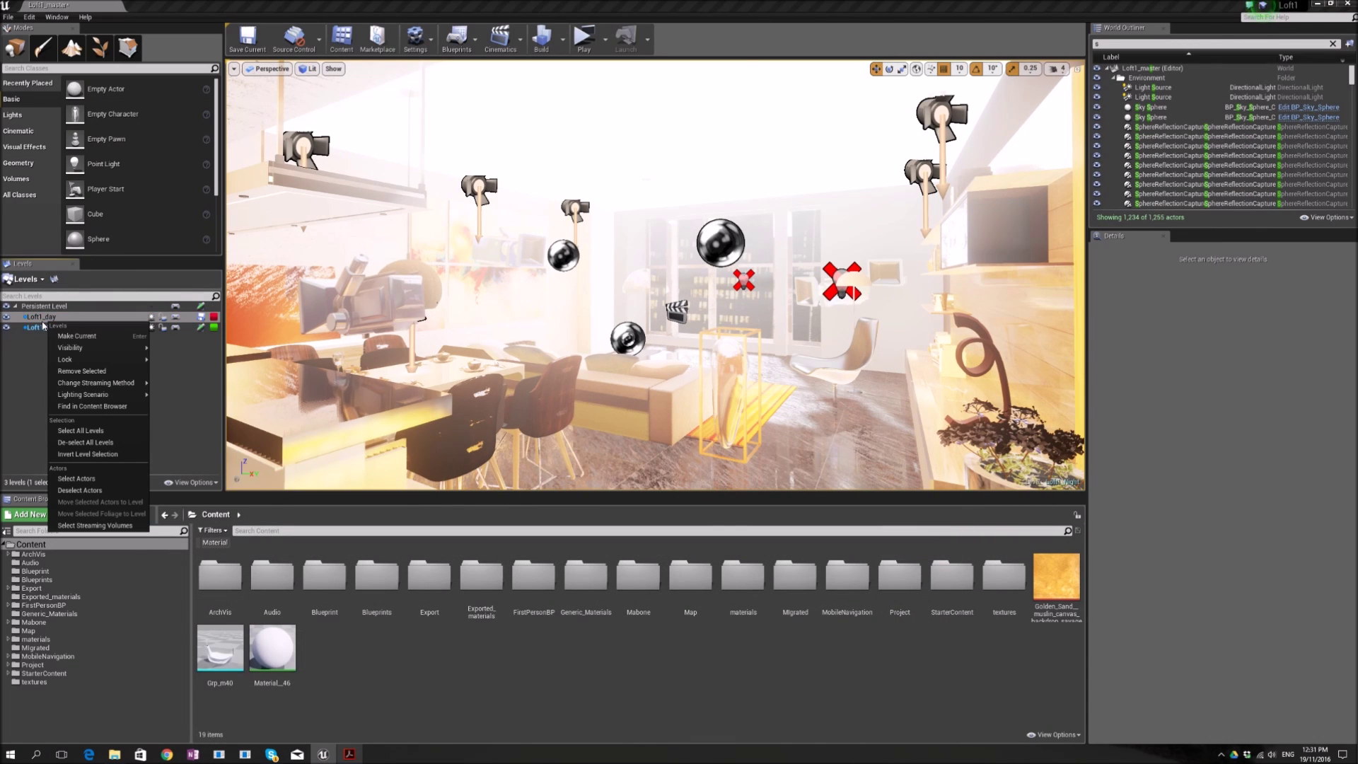
mouse_move(61, 387)
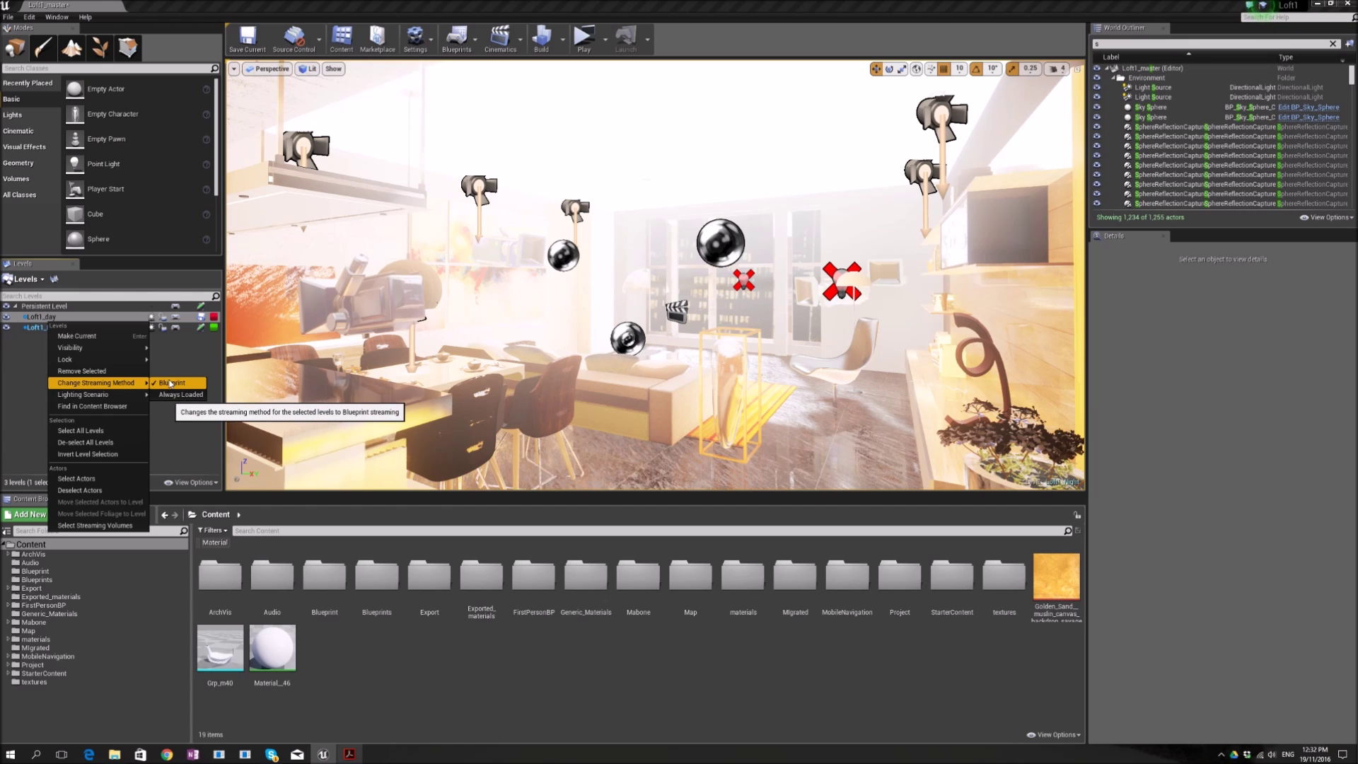
click(38, 334)
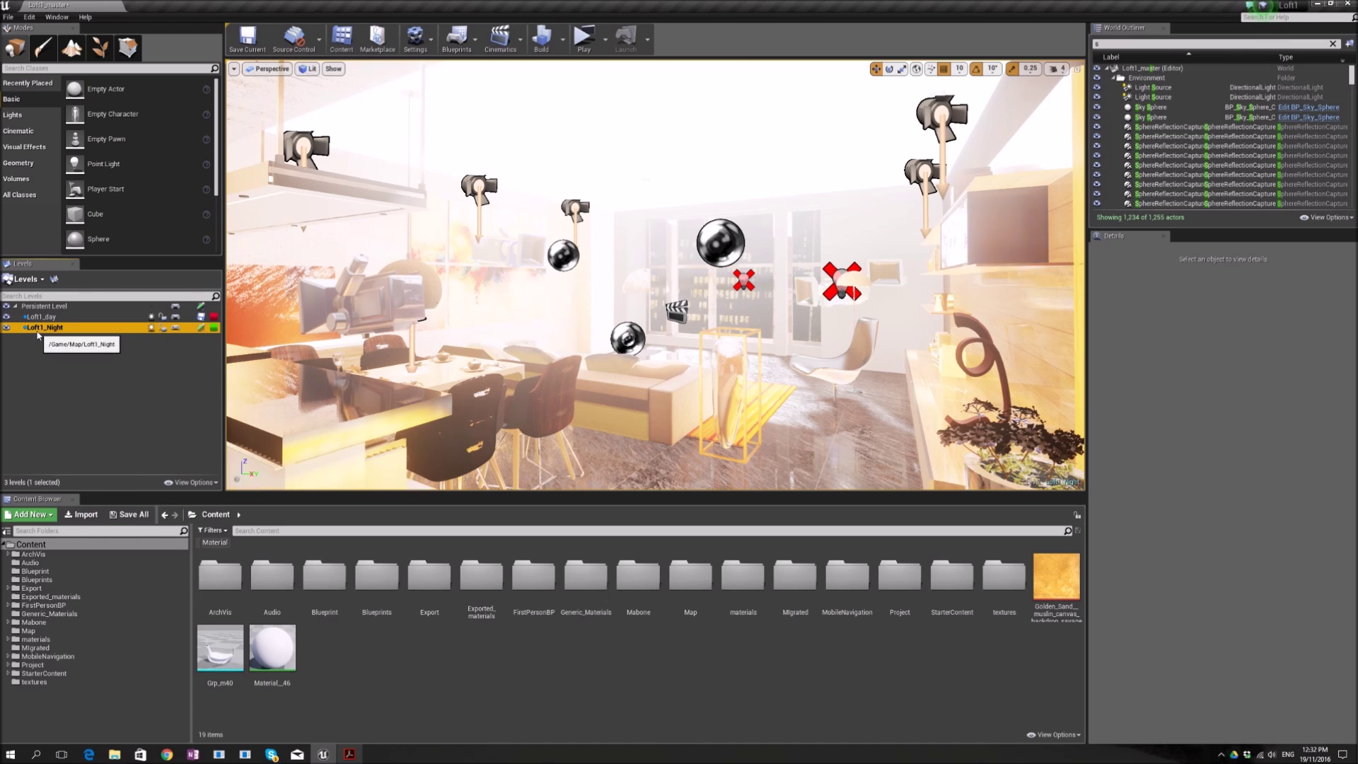
right_click(38, 334)
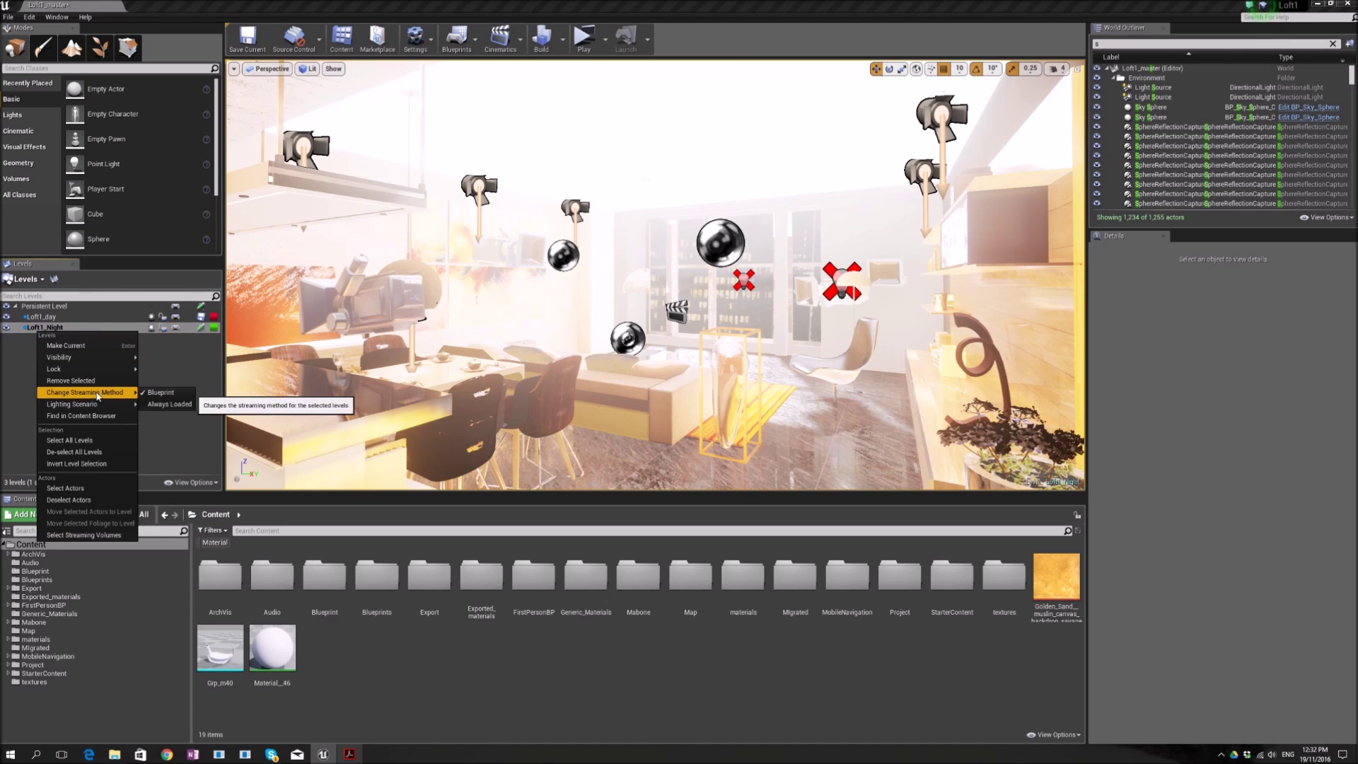
click(22, 352)
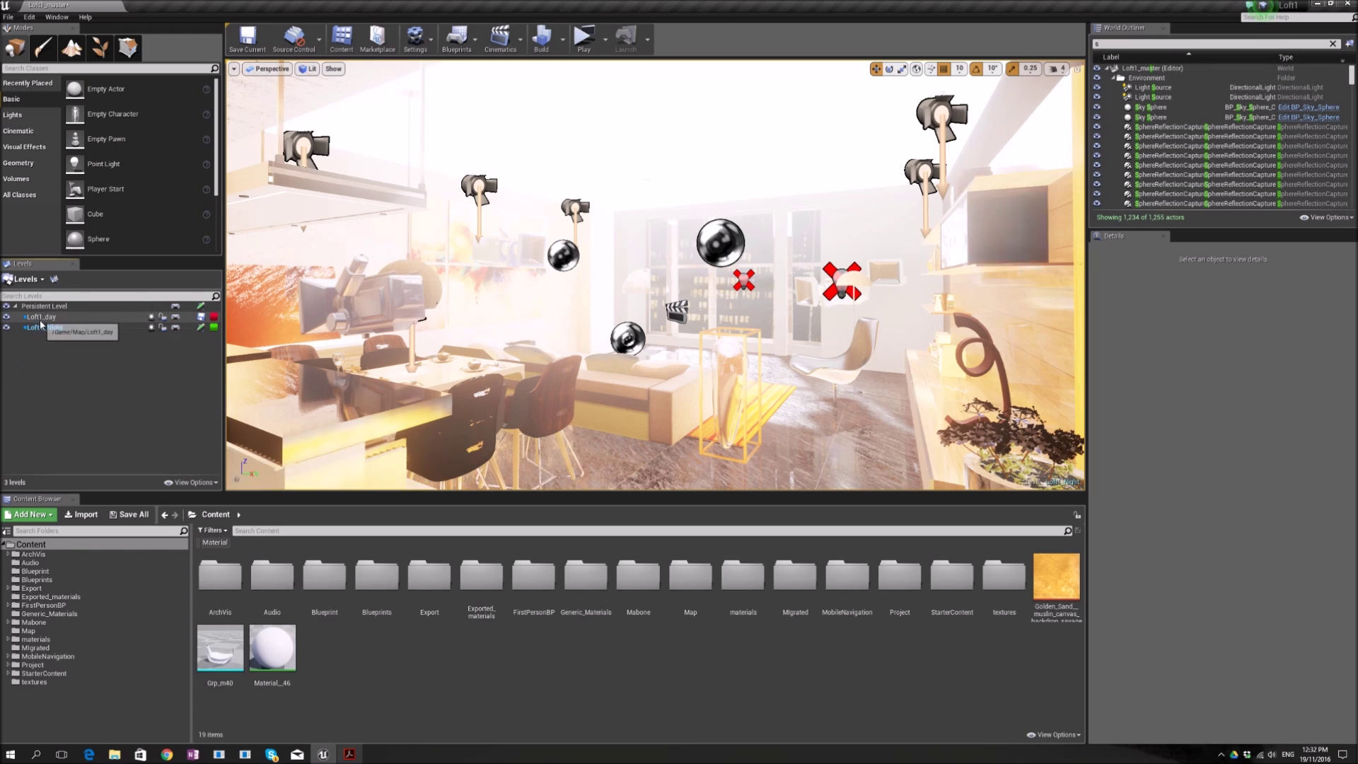
click(37, 329)
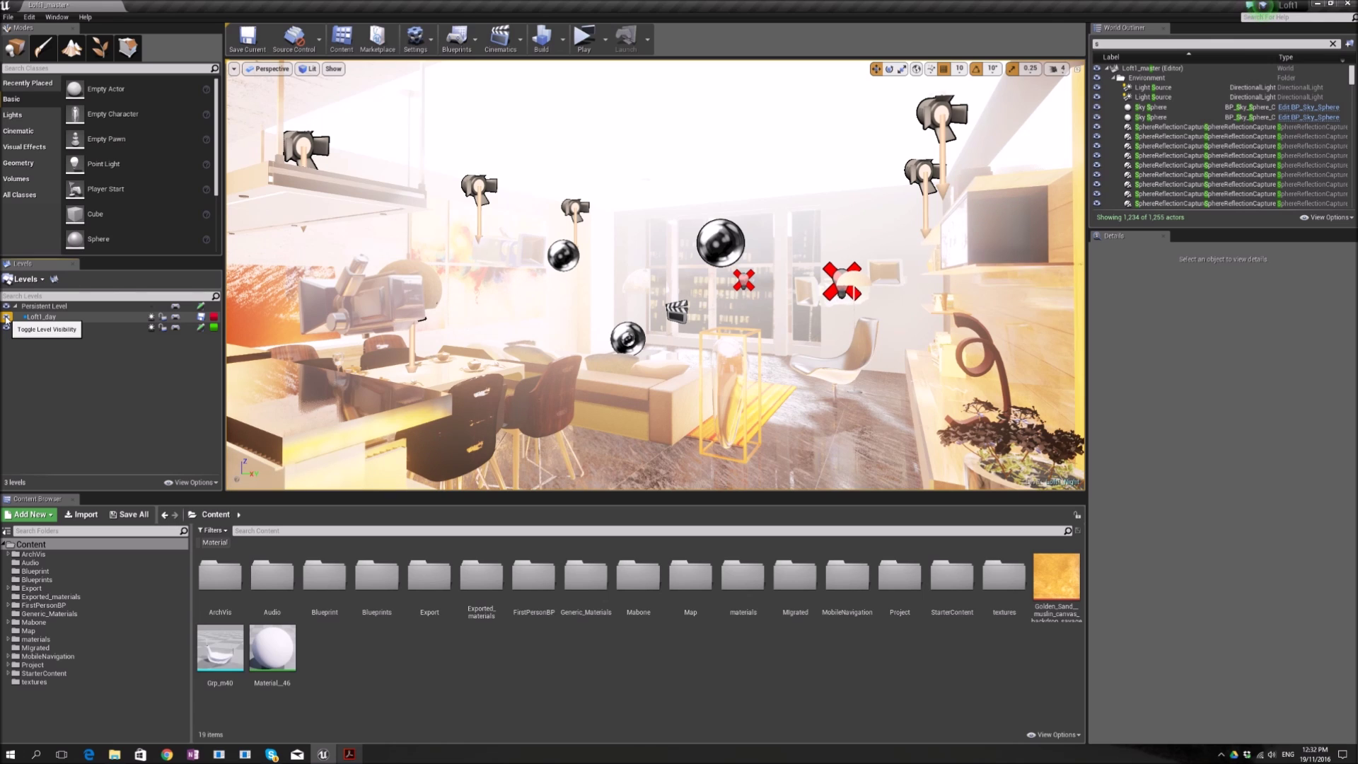
- Hide the Loft1_day sublevel to view the night scene alone, and check Loft1_day's lighting scenario status
click(7, 318)
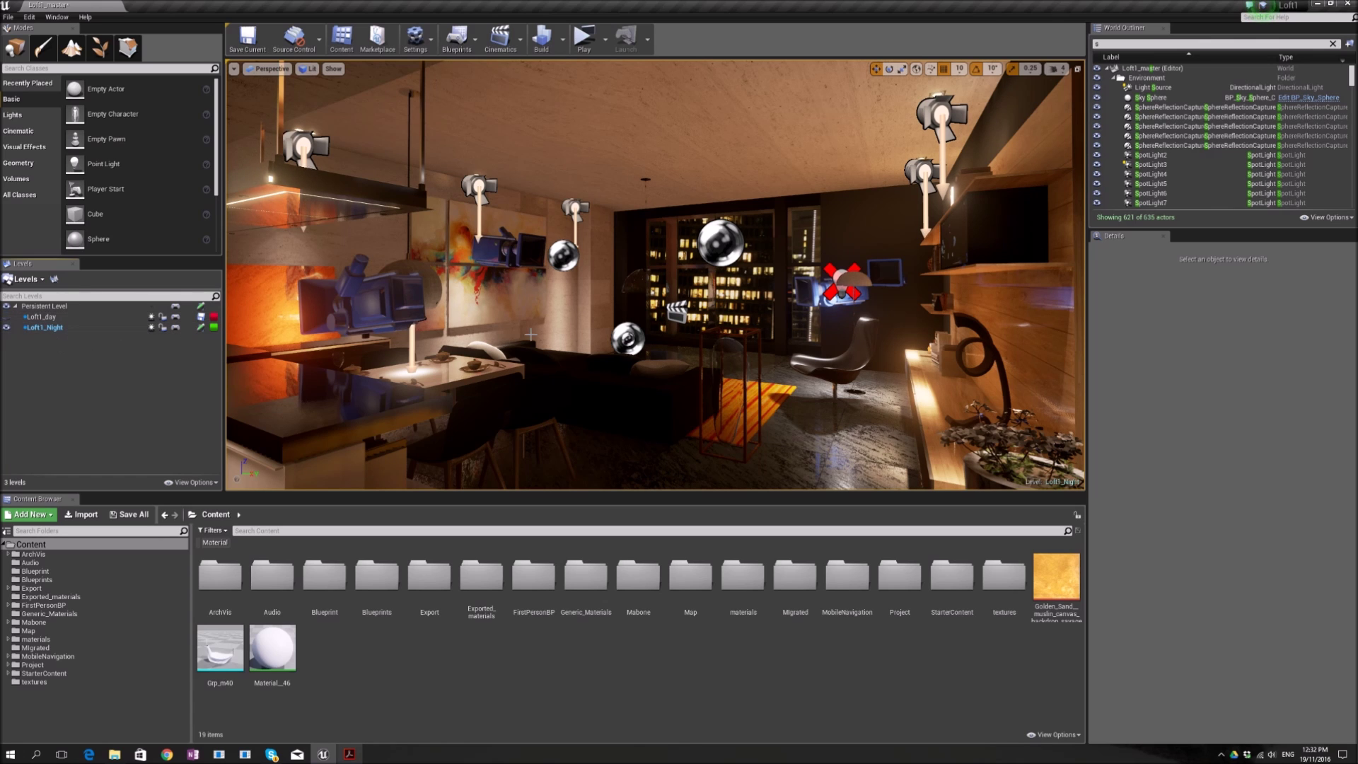
mouse_move(530, 334)
right_down()
mouse_move(609, 334)
mouse_move(545, 327)
right_up()
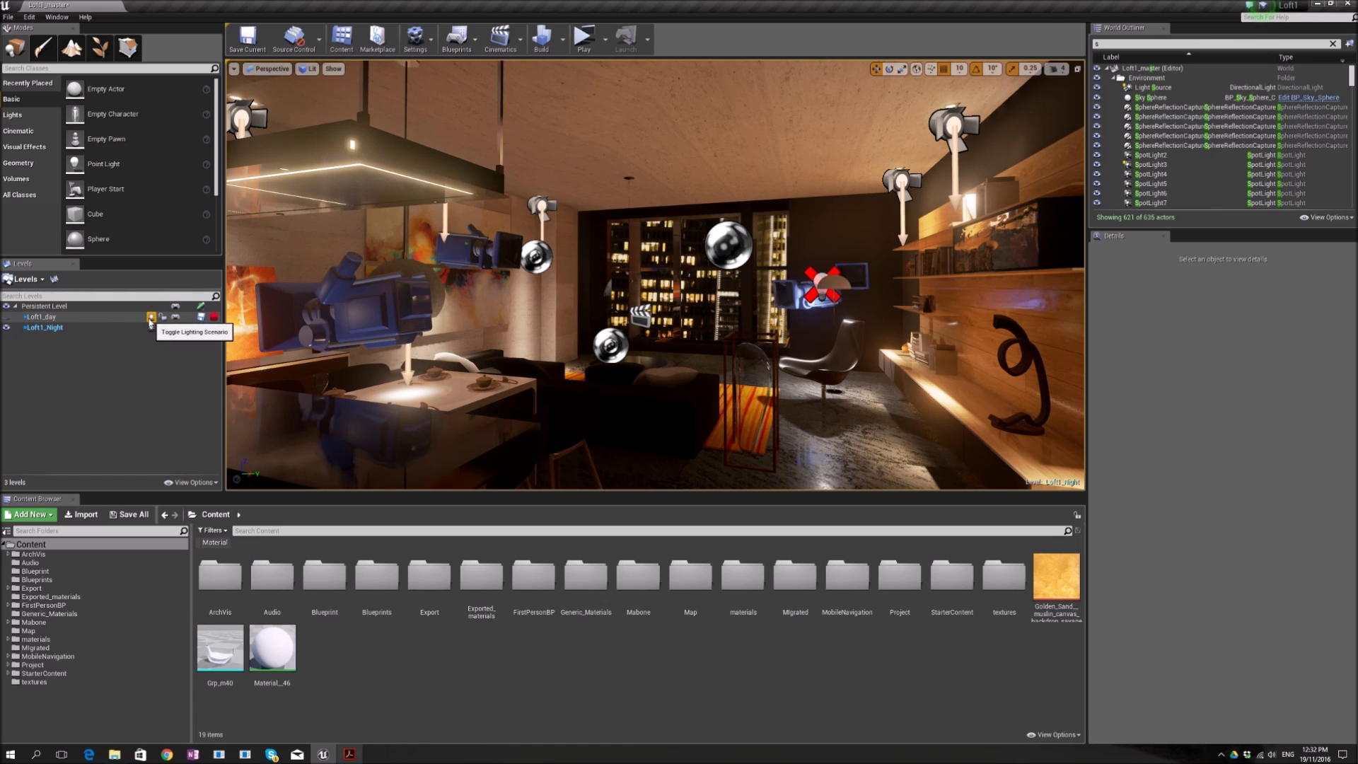
right_click(122, 321)
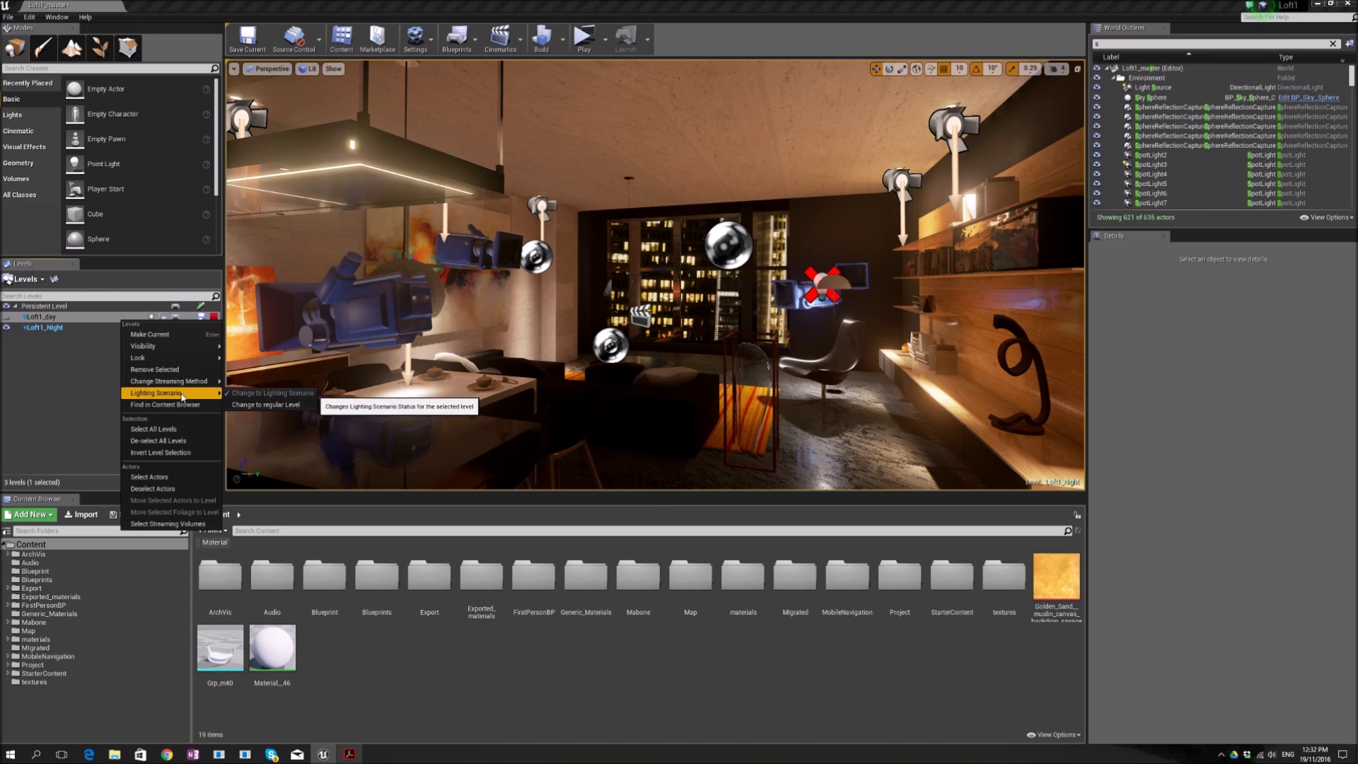
mouse_move(181, 398)
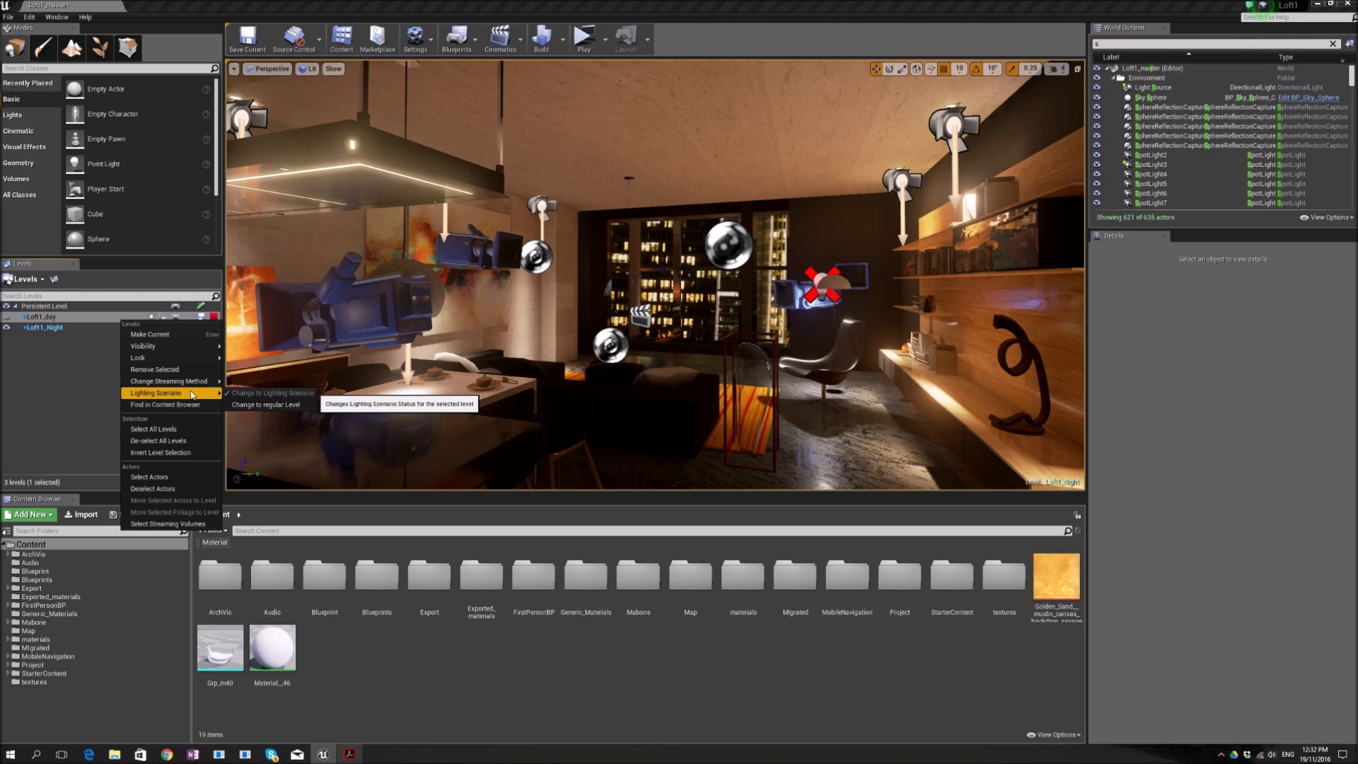
click(39, 388)
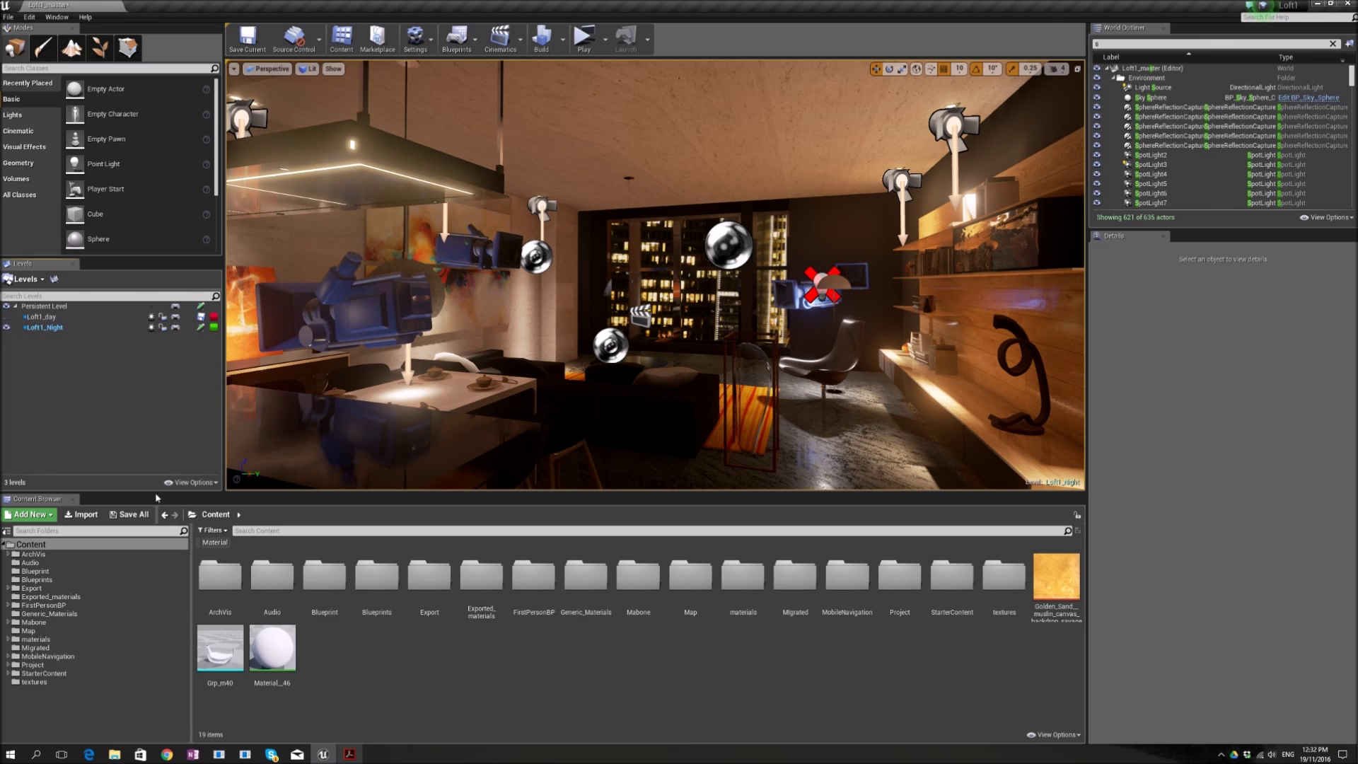
- Consult the outline in the Adobe Acrobat Reader PDF, return to Unreal Editor, and make the Loft1_day sublevel visible again
click(352, 755)
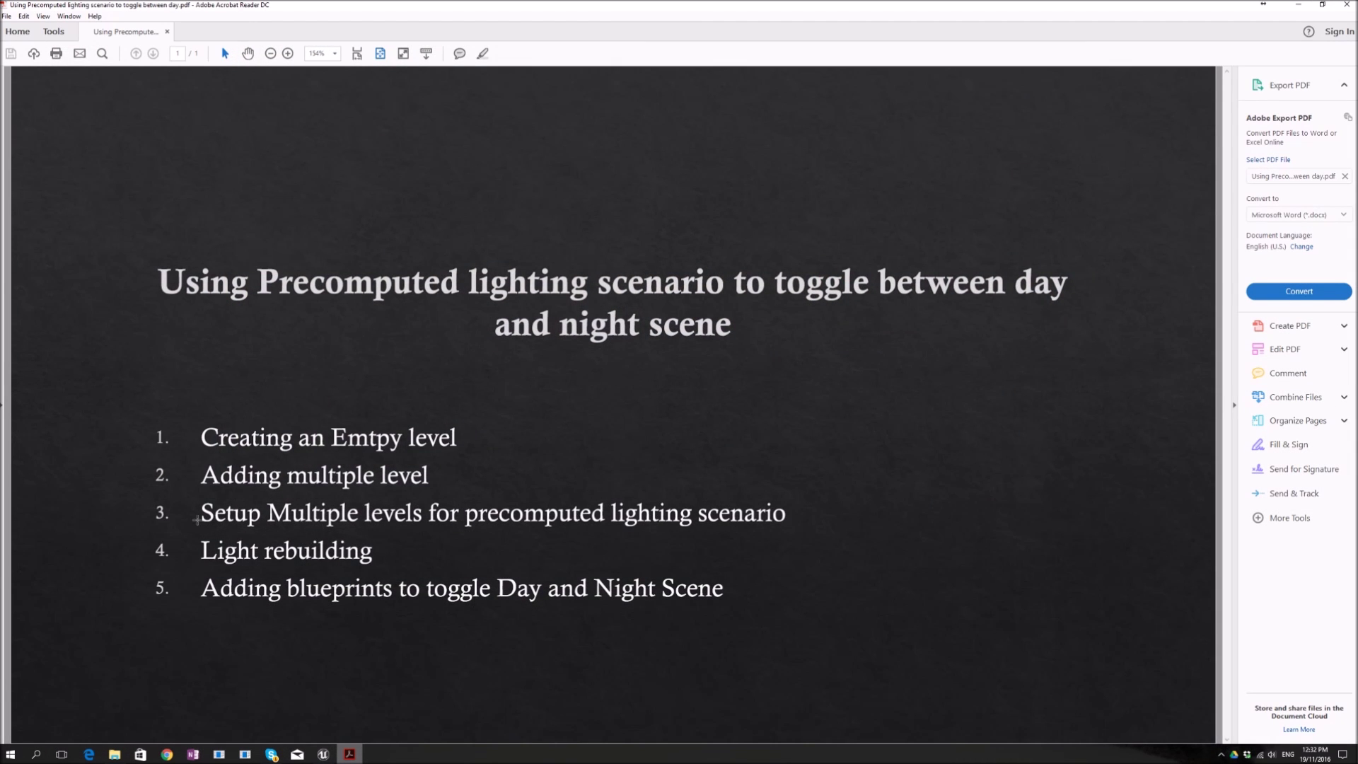
click(1299, 4)
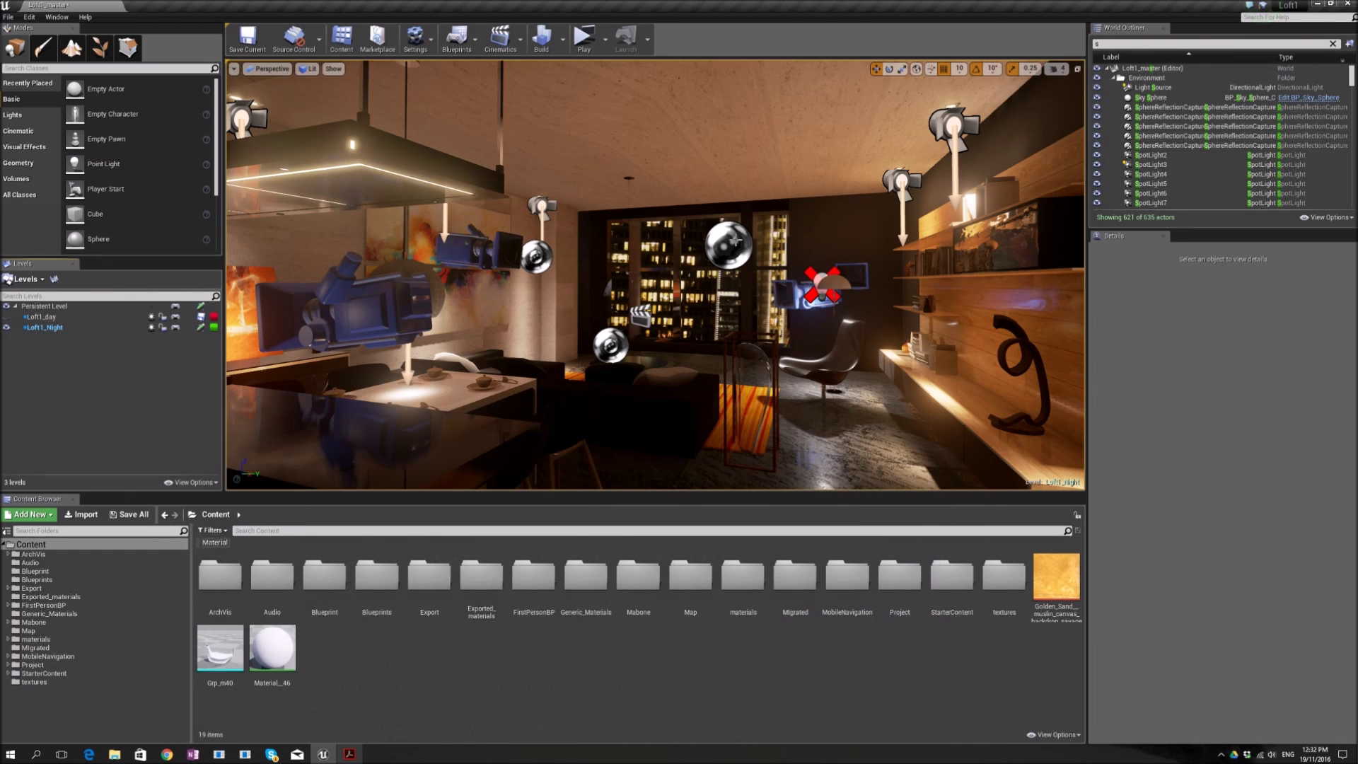
click(6, 318)
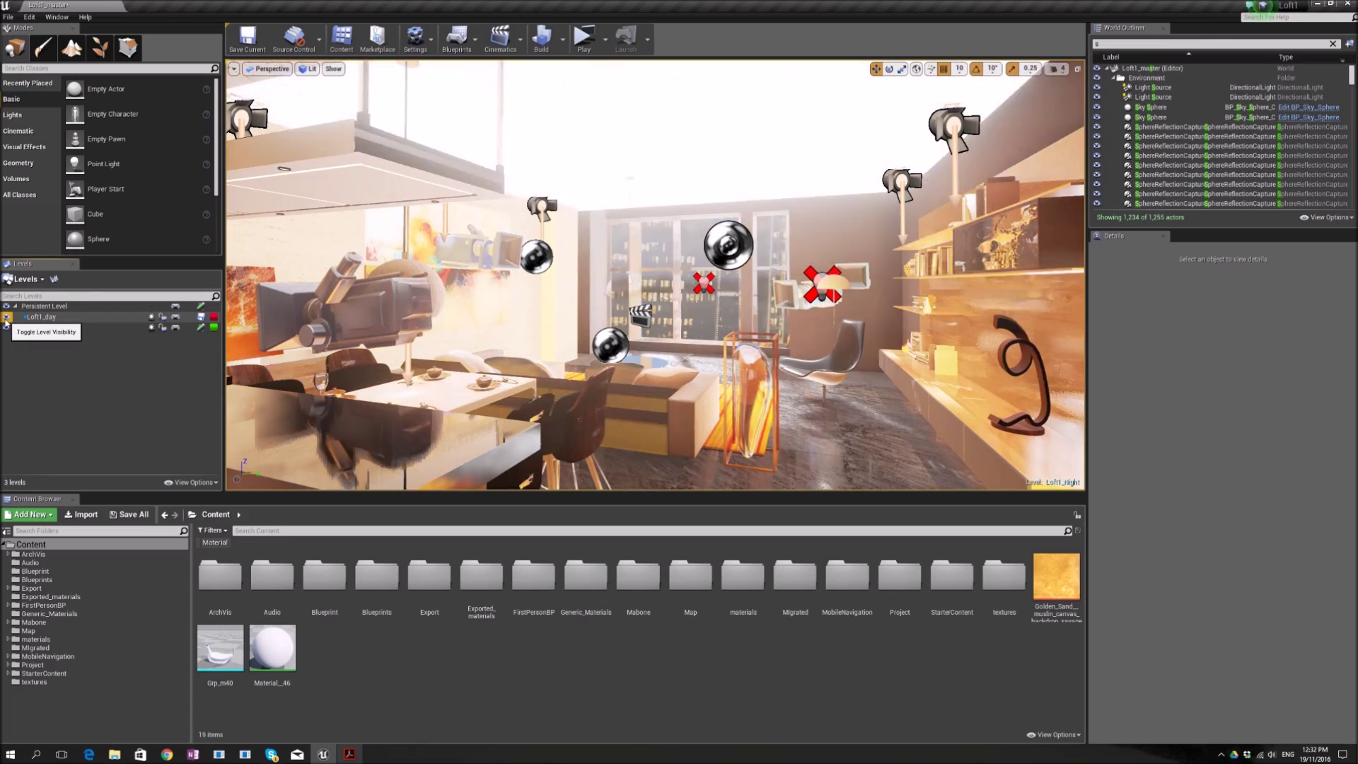
- Rebuild the lighting with both the Loft1_day and Loft1_Night sublevels visible
click(61, 316)
click(61, 328)
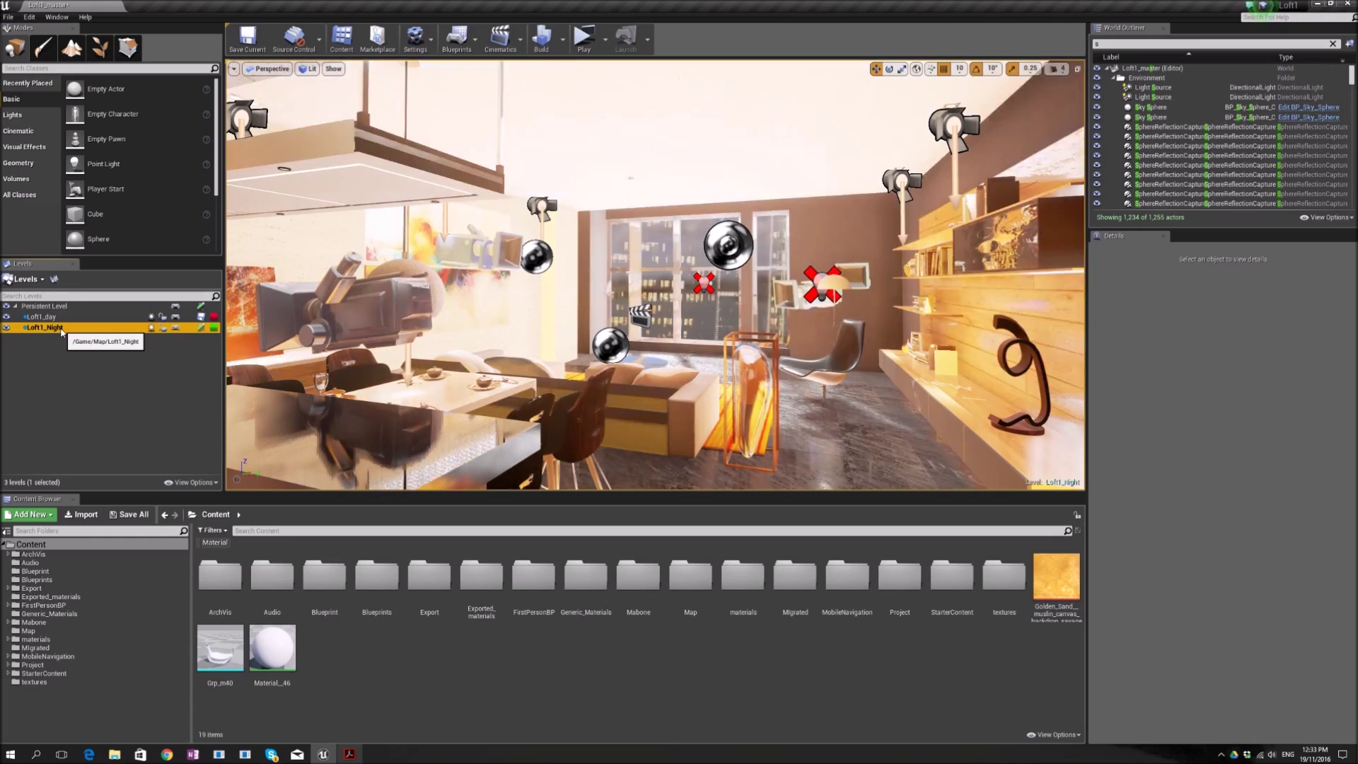
click(562, 40)
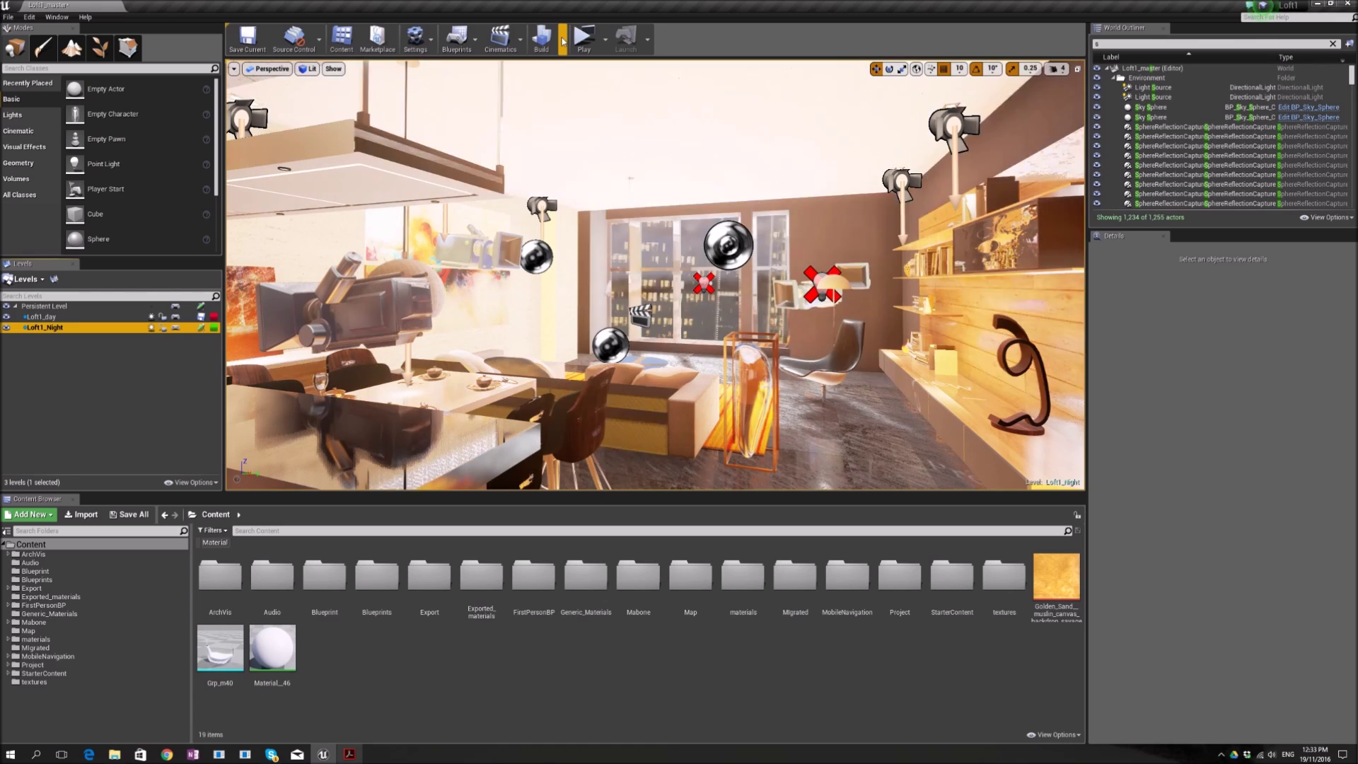
click(712, 85)
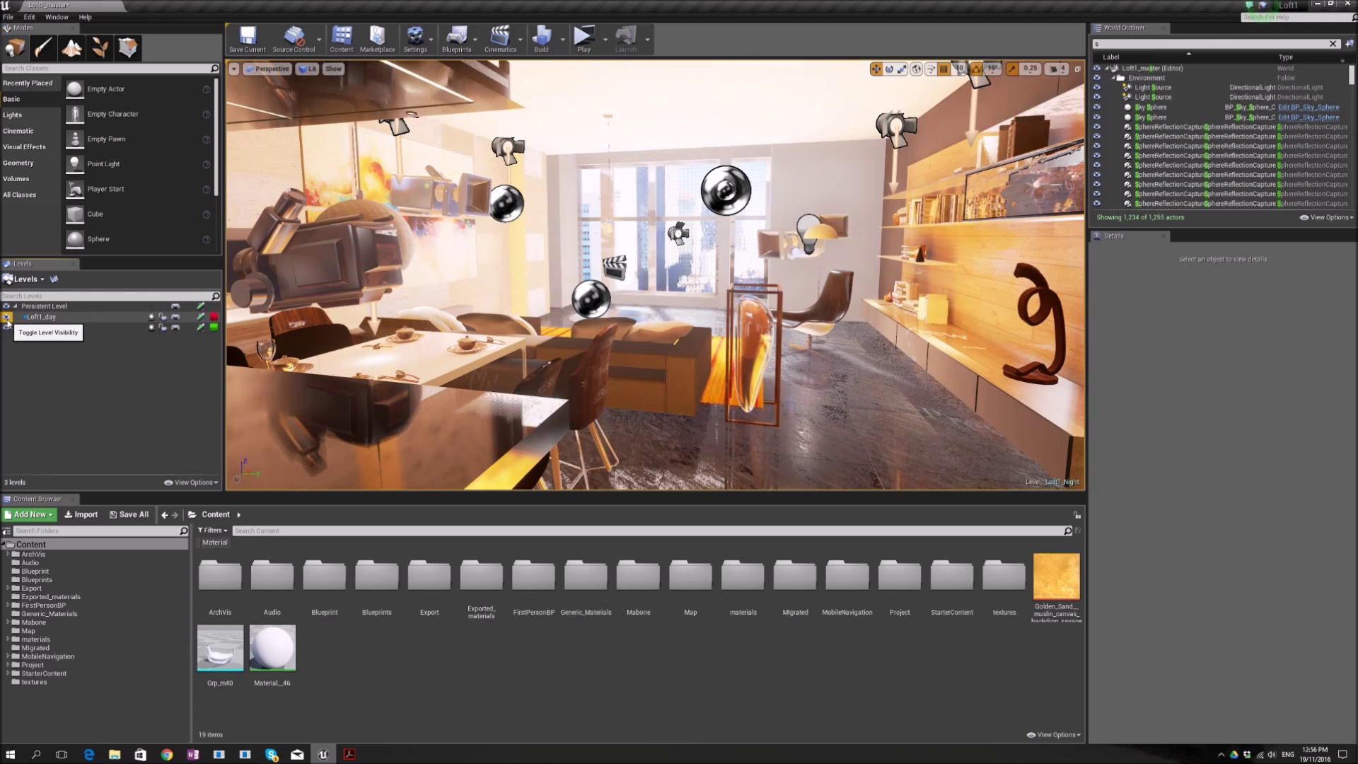
- Hide the Loft1_Night sublevel and inspect the rebuilt day lighting in the loft's kitchen and living area
click(7, 328)
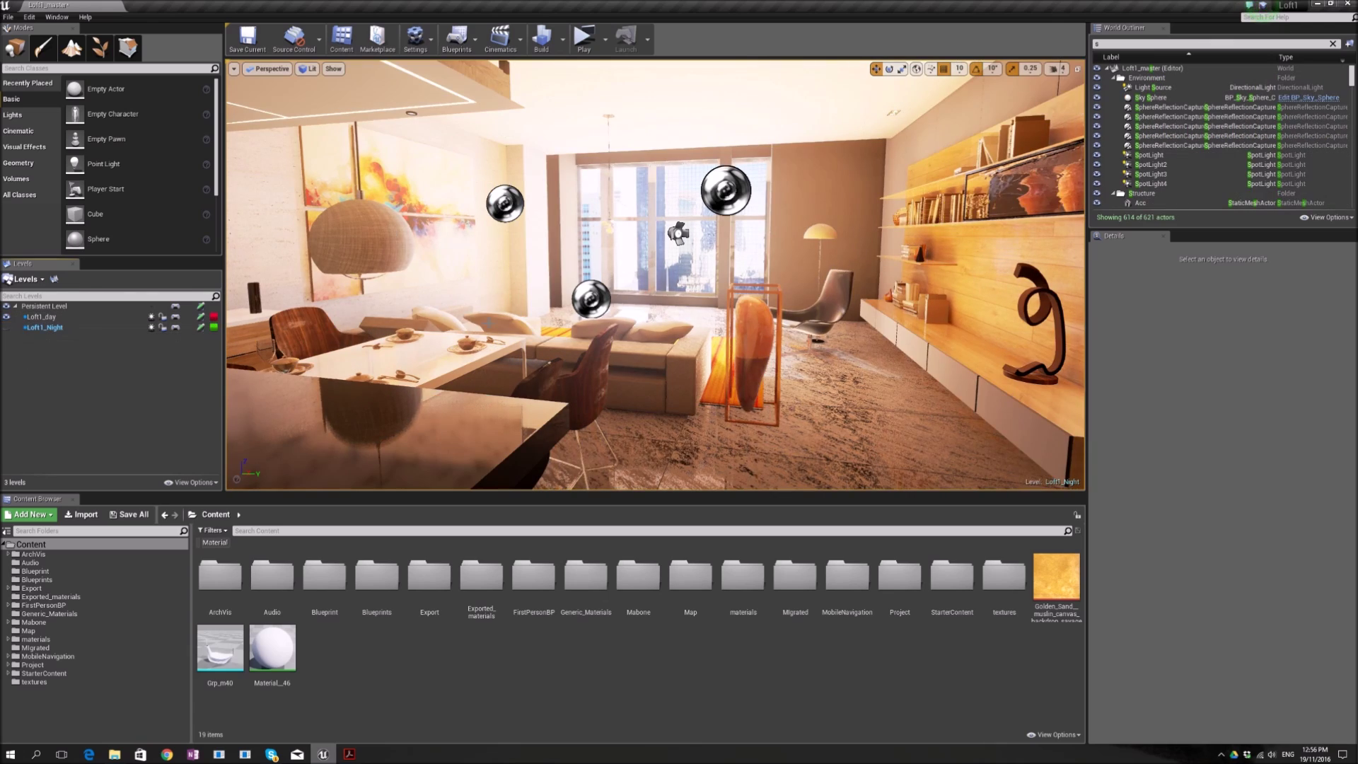
mouse_move(492, 316)
right_down()
mouse_move(572, 283)
mouse_move(396, 272)
mouse_move(470, 317)
mouse_move(408, 319)
right_up()
key(w)
key(s)
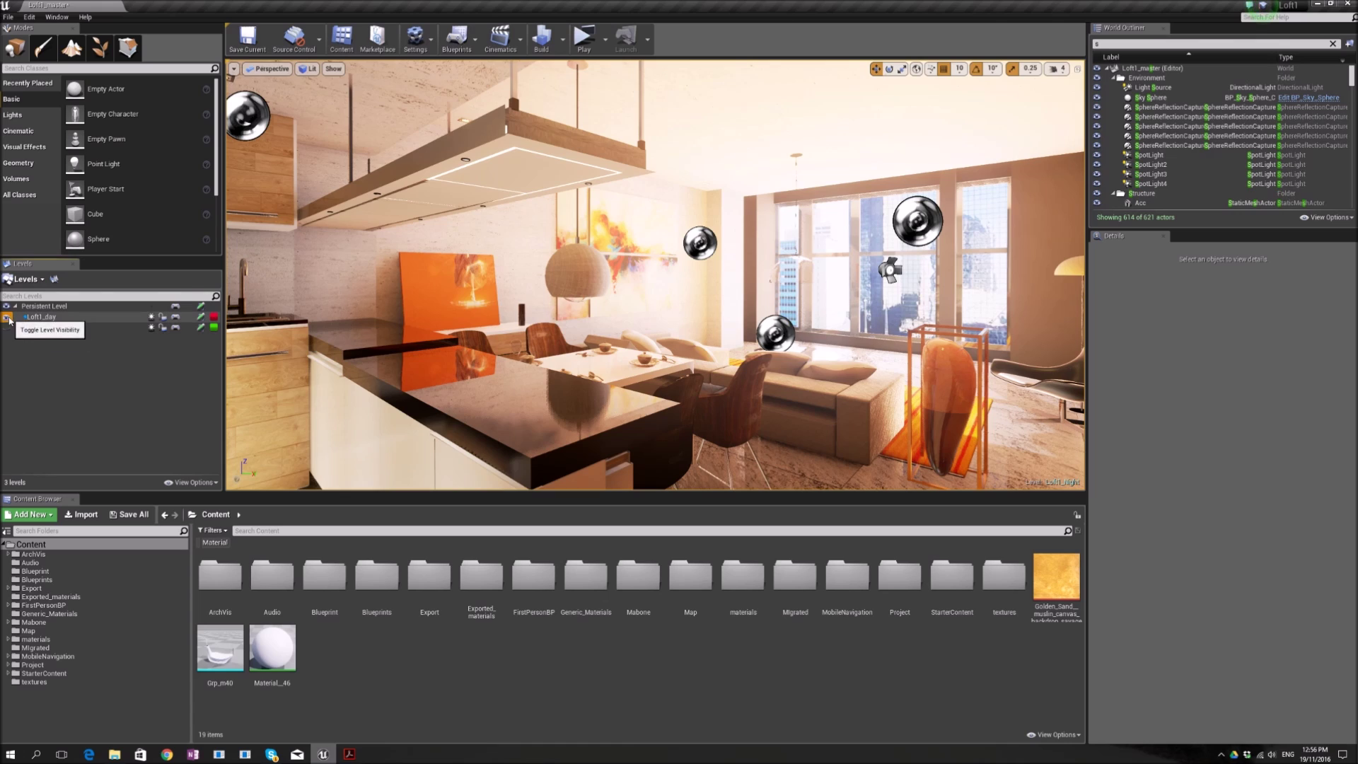
- Show Loft1_Night with Loft1_day hidden and inspect the rebuilt night lighting throughout the loft
click(7, 328)
click(7, 327)
right_drag(481, 325, 634, 322)
key(w)
key(w)
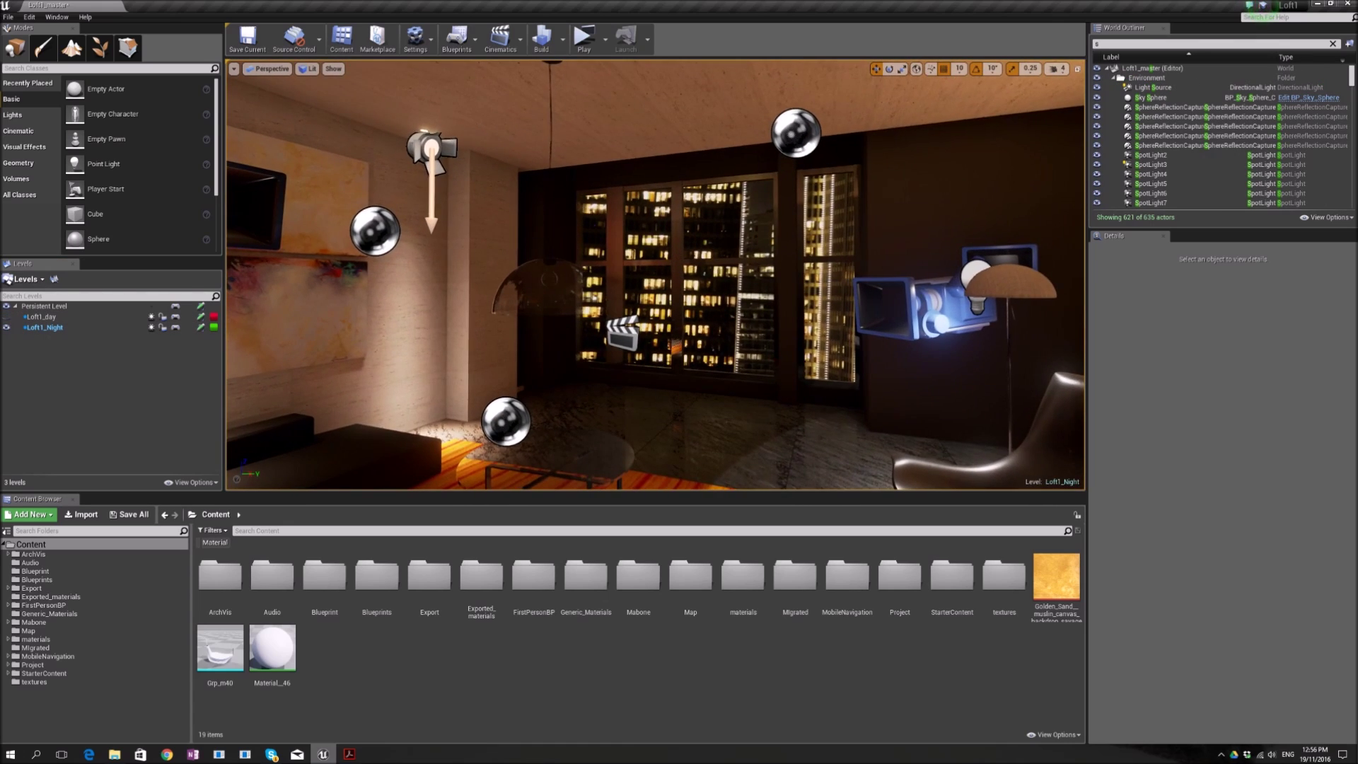
key(s)
key(w)
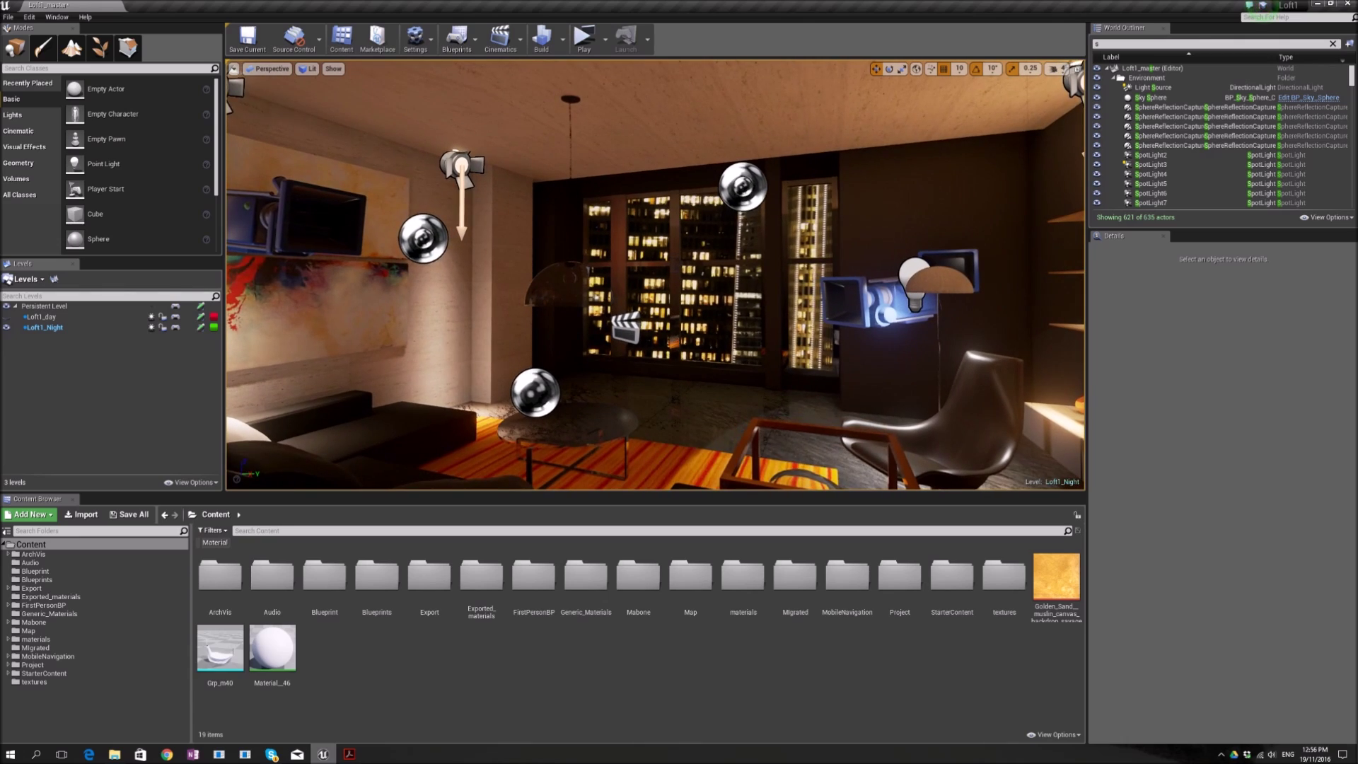
key(s)
key(a)
key(s)
key(a)
key(w)
key(d)
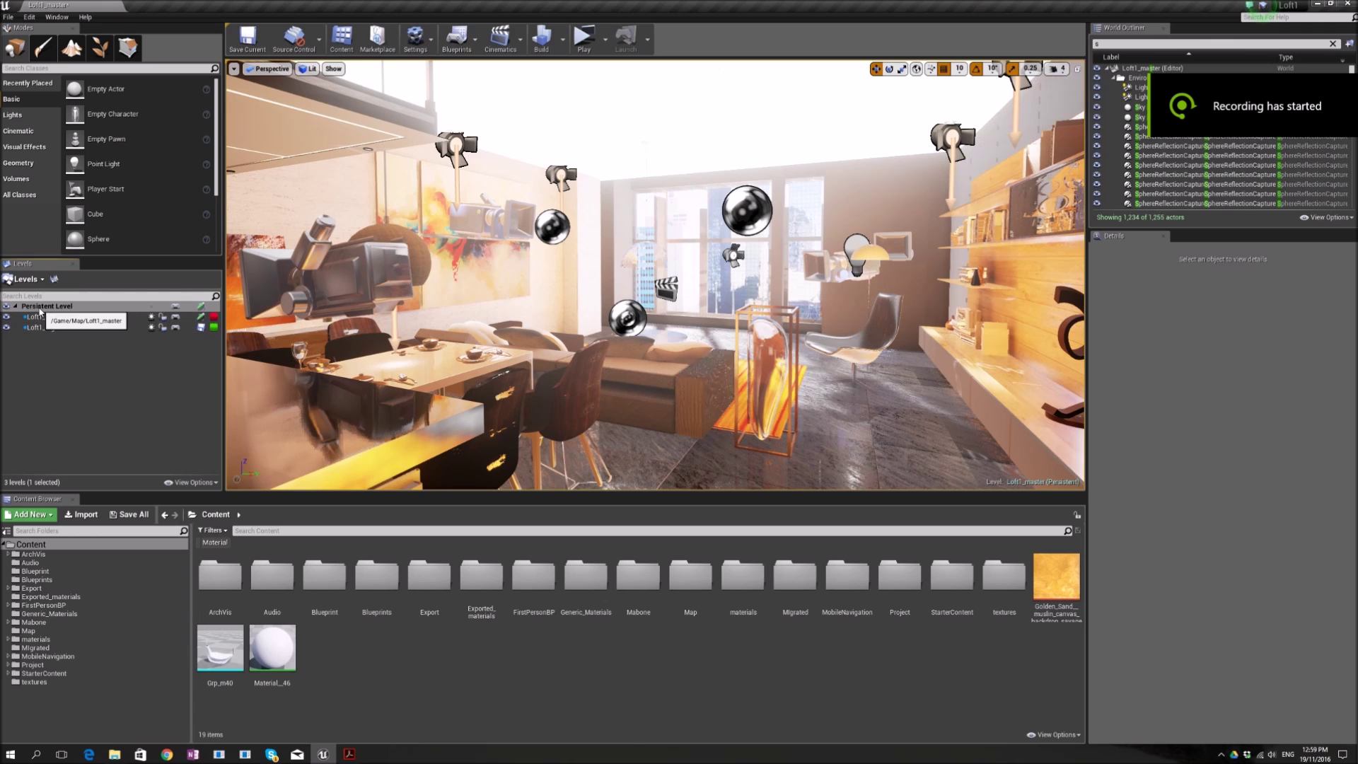
- Open the level blueprint of the persistent level Loft1_master and arrange its window over the viewport
right_click(41, 310)
click(88, 322)
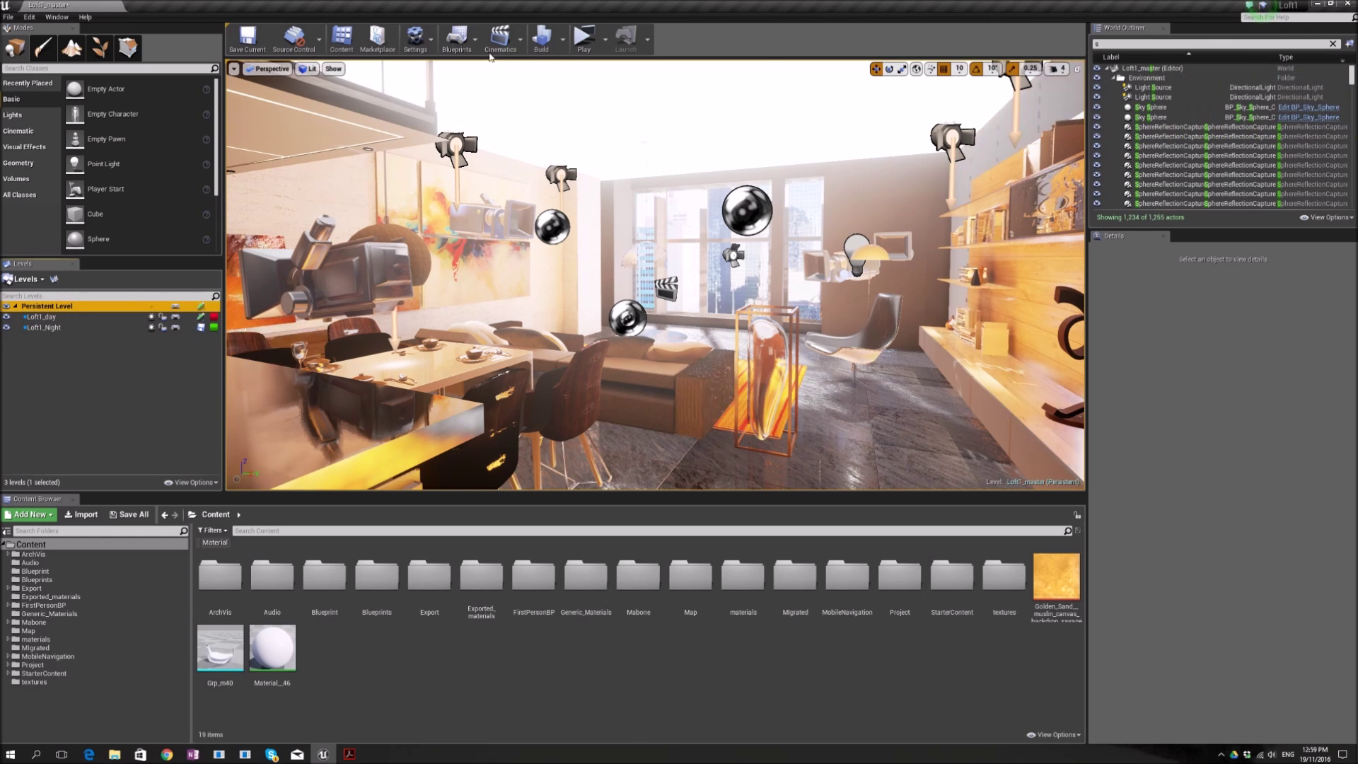
click(456, 39)
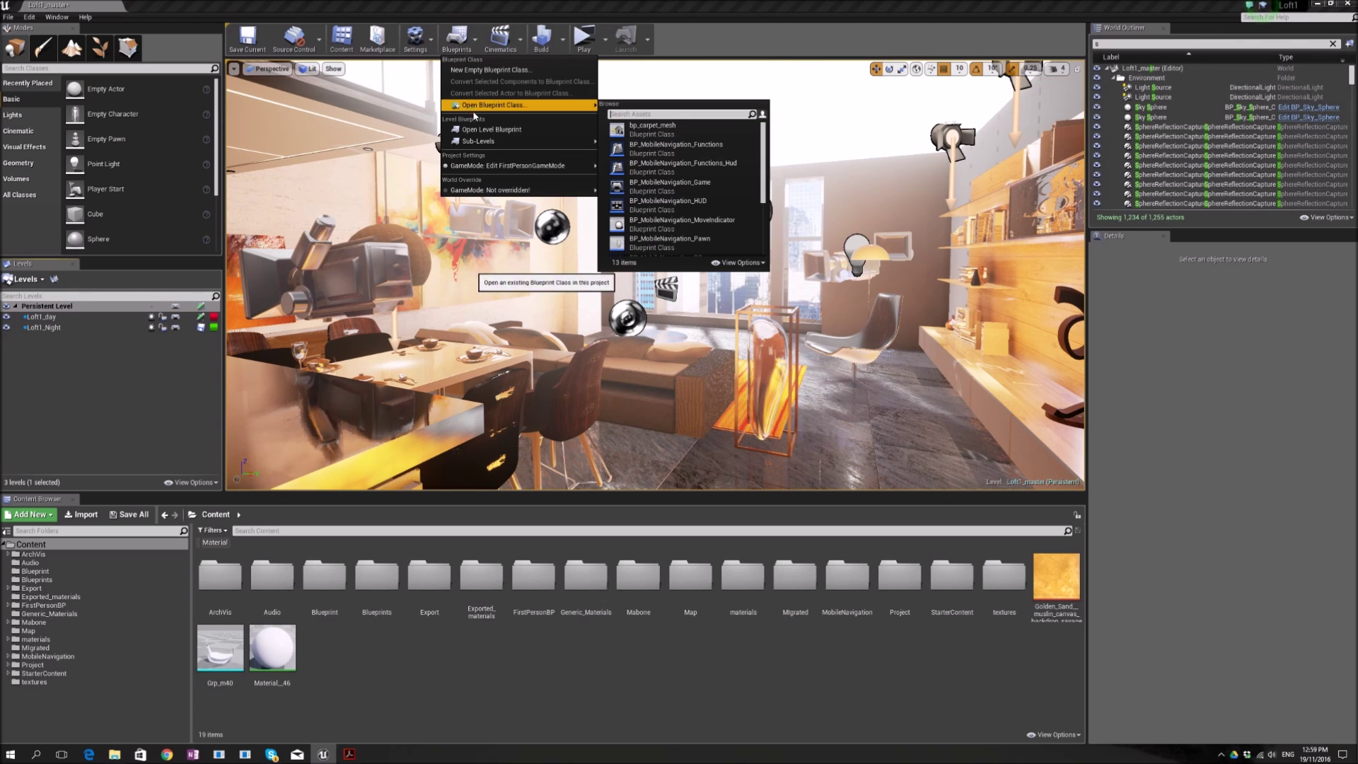
click(488, 130)
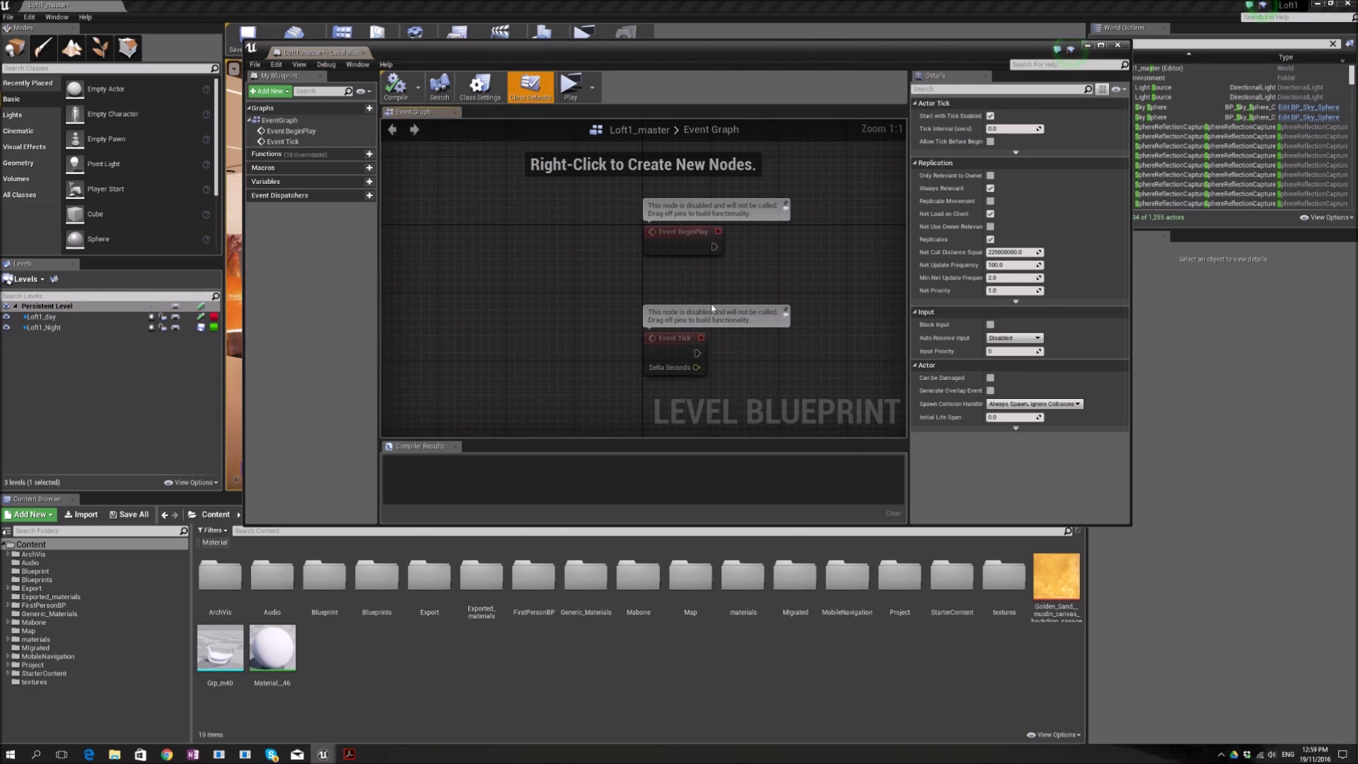
scroll(750, 268, down, 2)
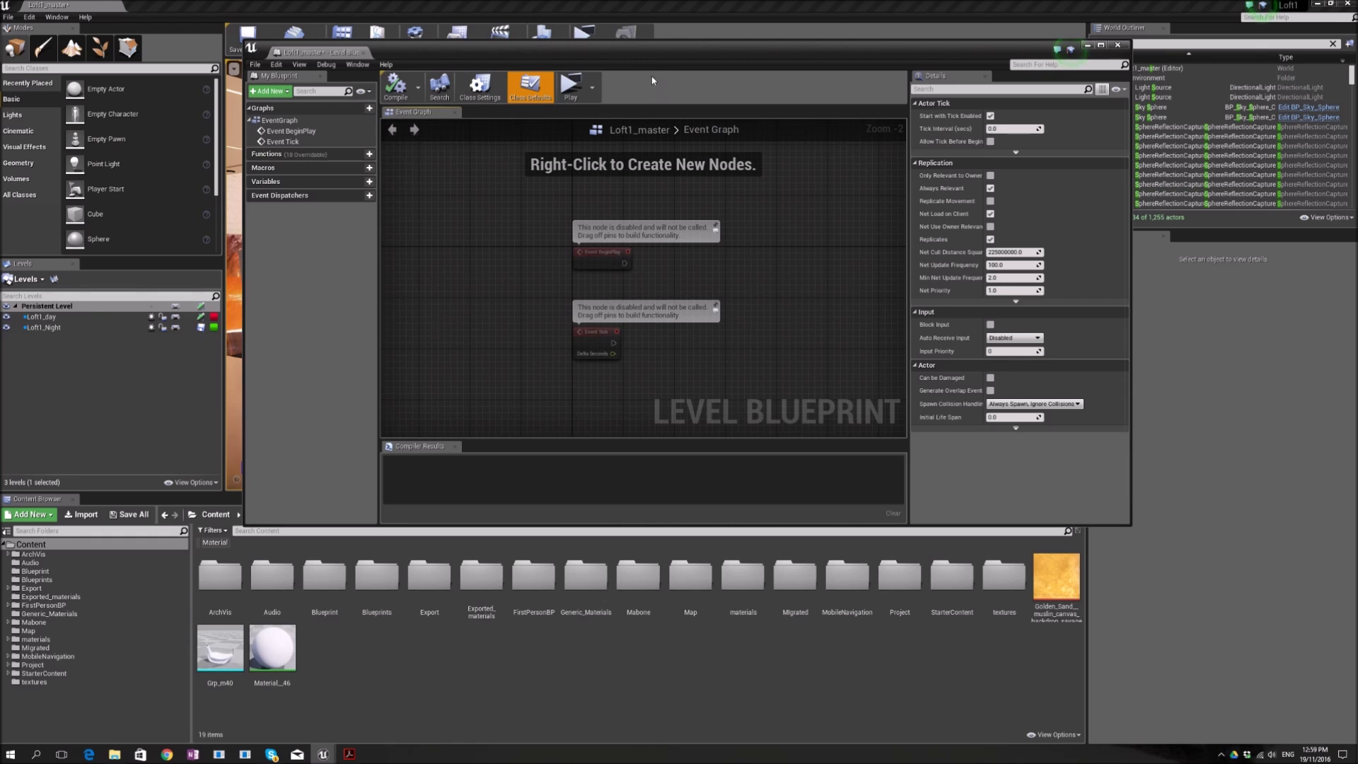
drag(652, 56, 636, 374)
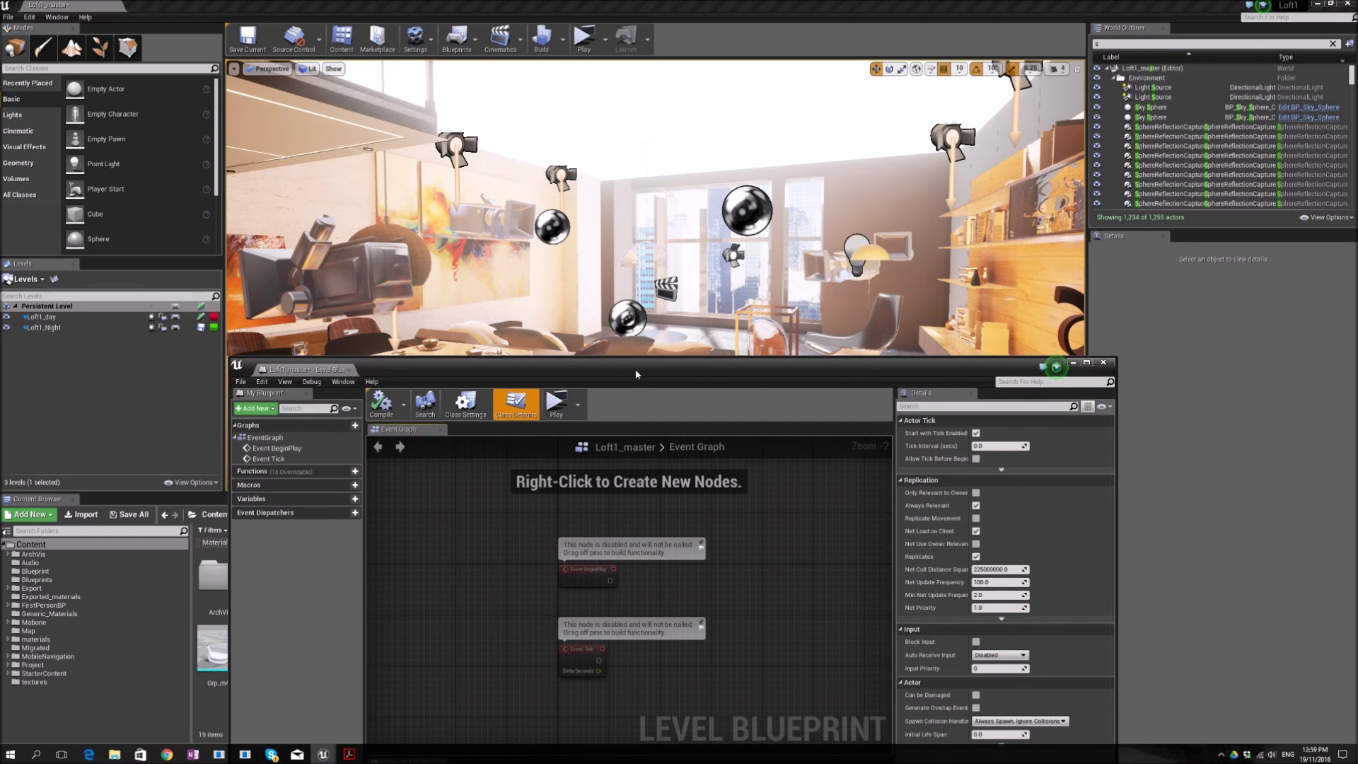
click(584, 39)
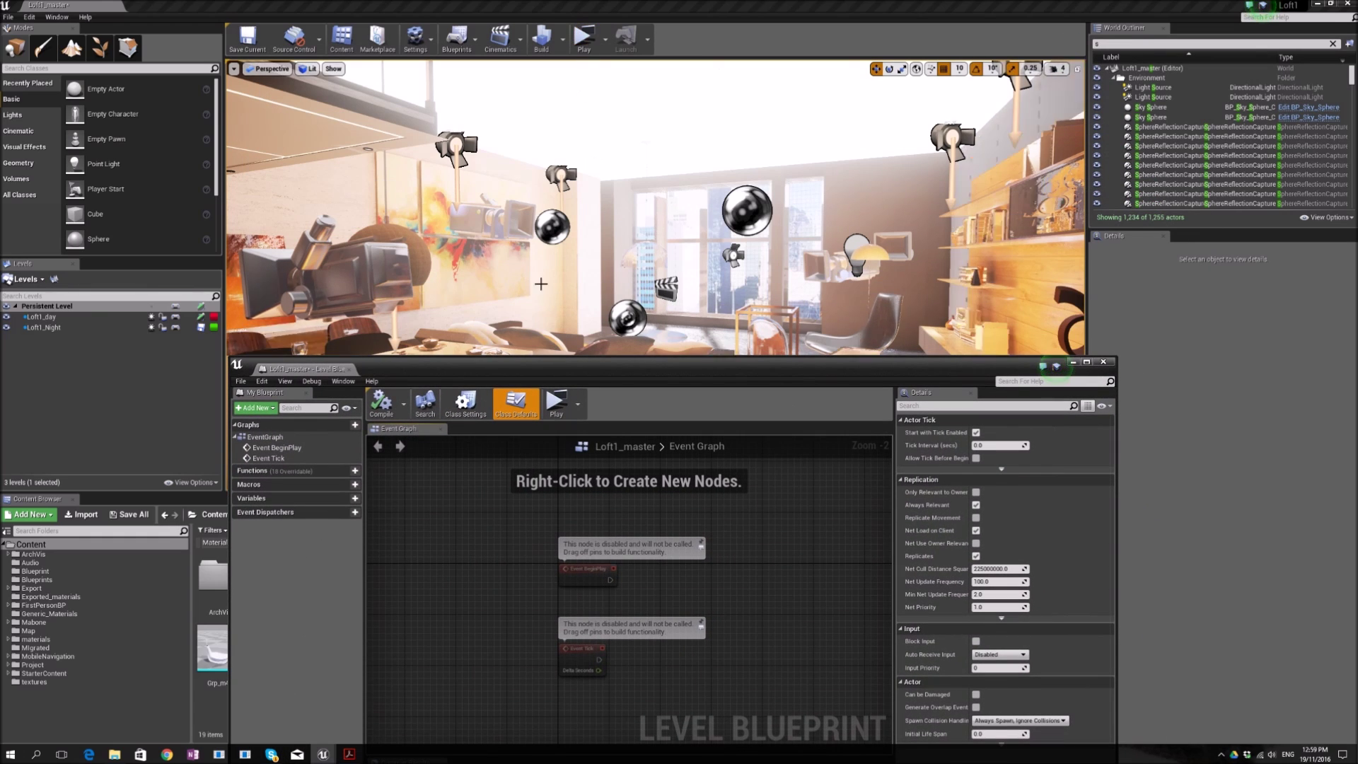
drag(730, 376, 723, 191)
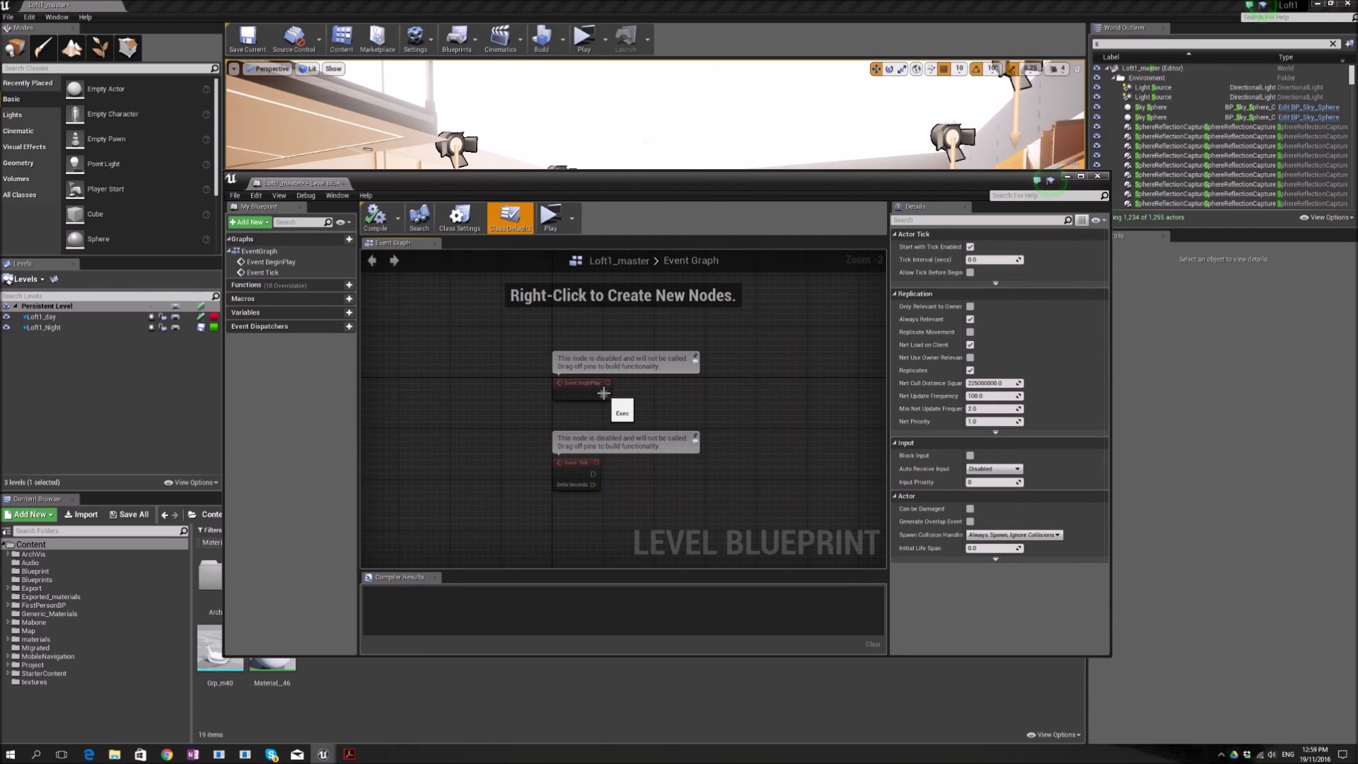
- Add a Load Stream Level node driven by Event BeginPlay and enable its Make Visible After Load option
drag(603, 394, 726, 375)
text(l)
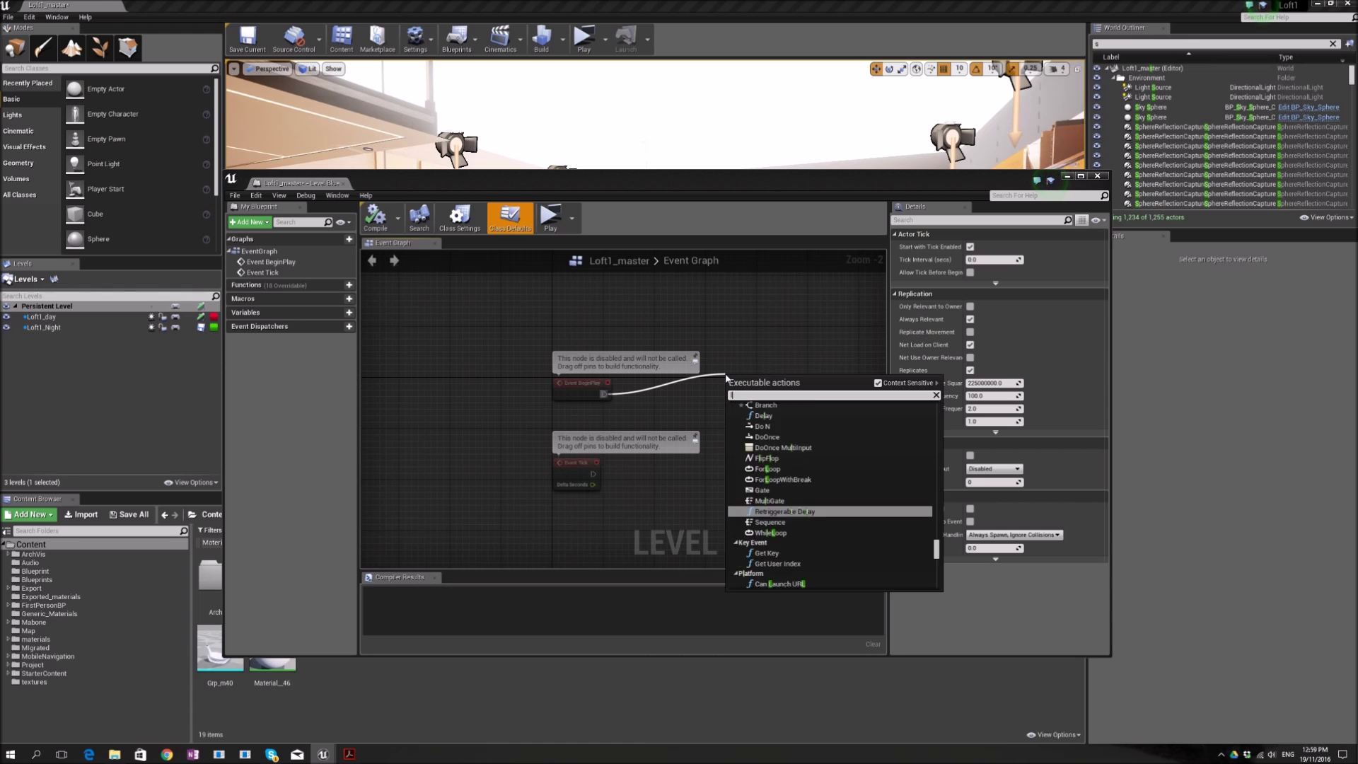
text(oad)
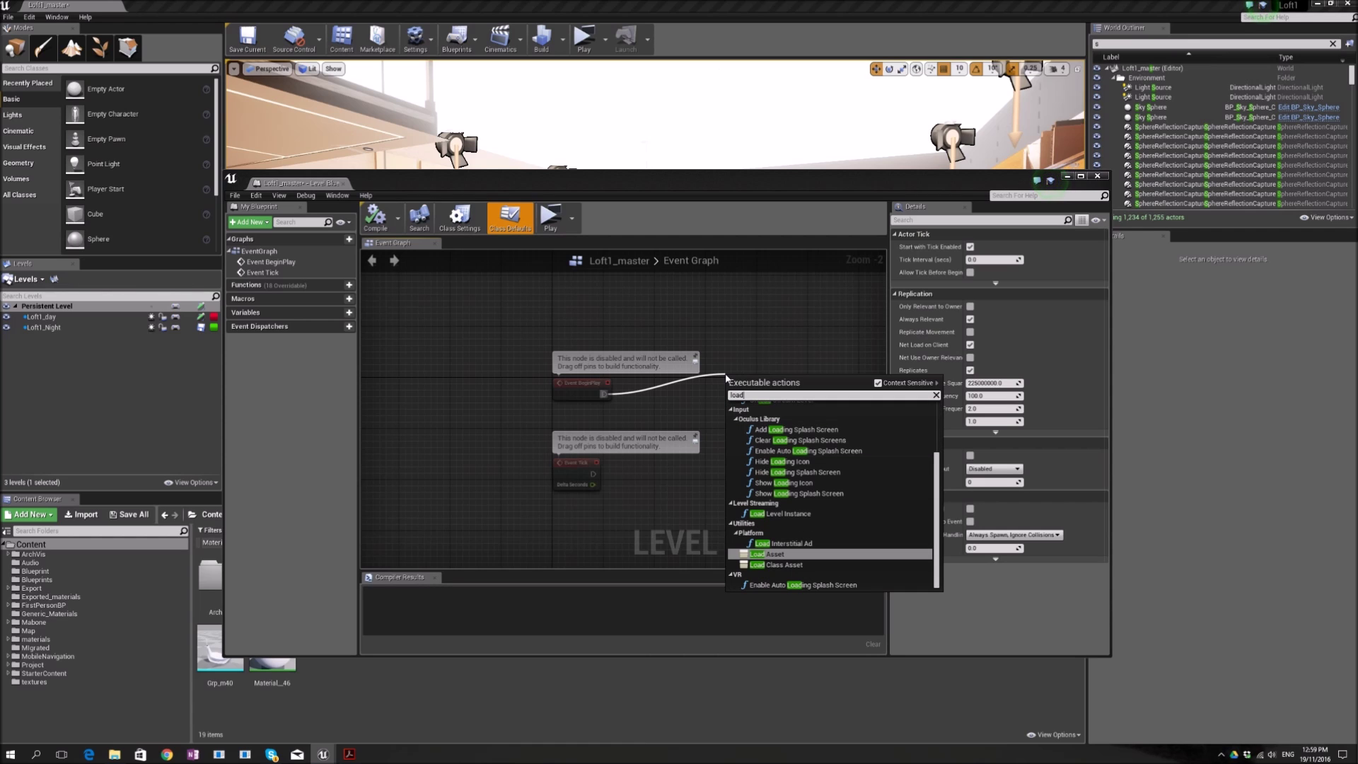
scroll(819, 533, up, 1)
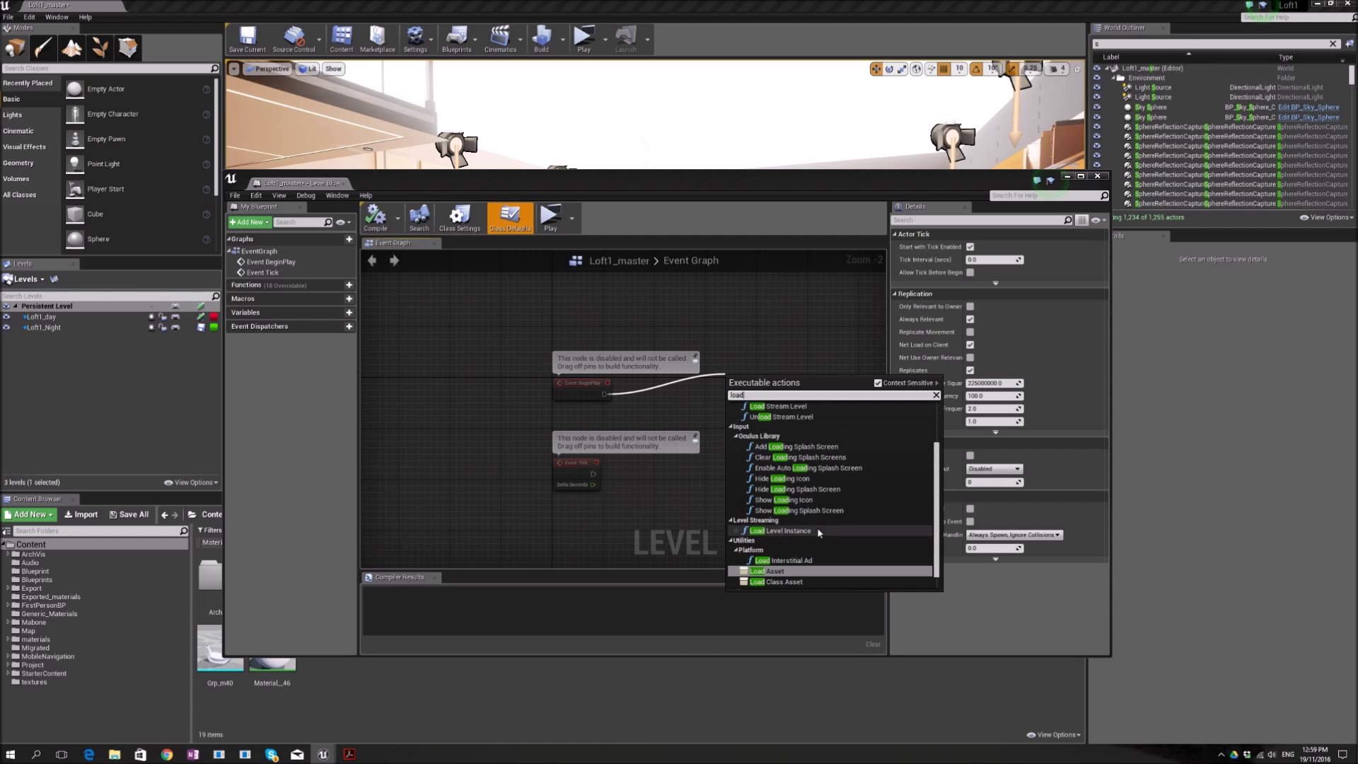
click(774, 406)
drag(759, 386, 746, 349)
click(731, 378)
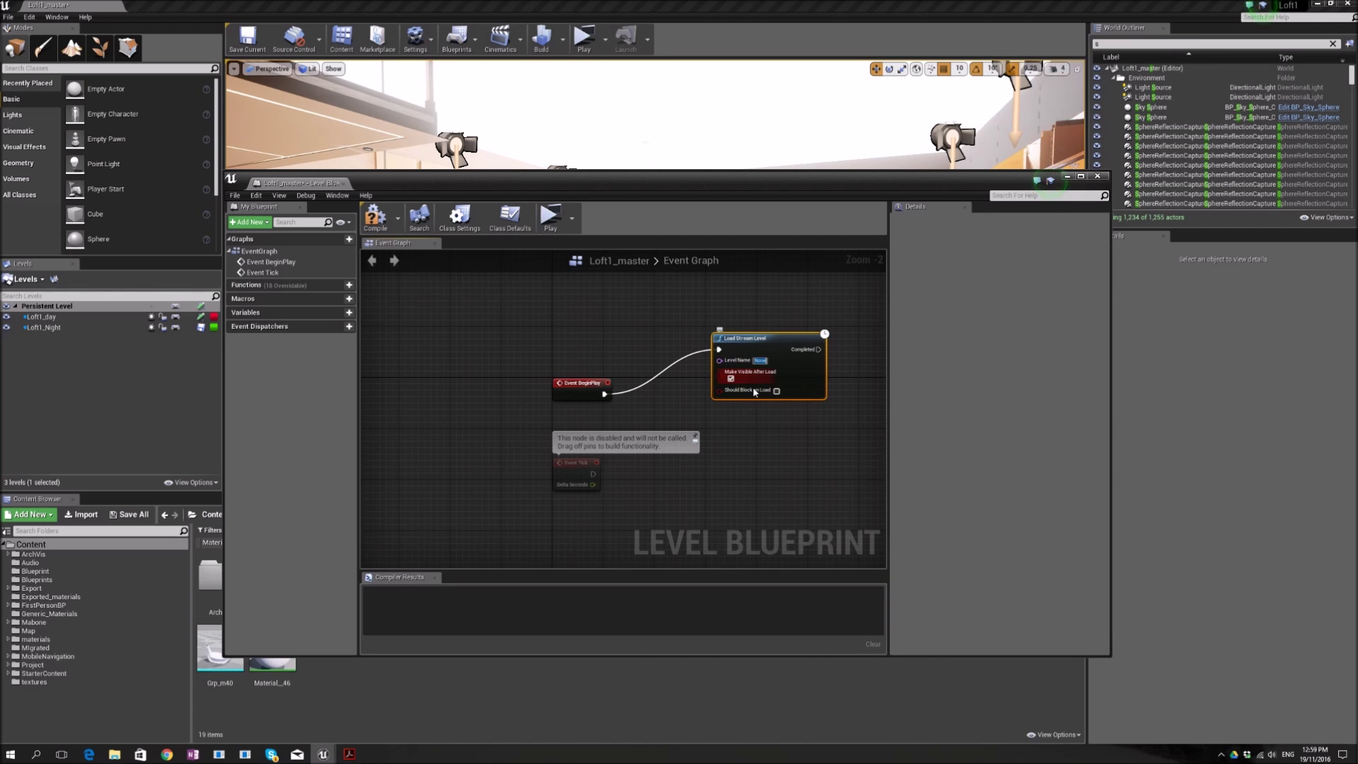
- Set the Load Stream Level node's level name to Loft1_day and compile the level blueprint in a maximized window
text(Loft1)
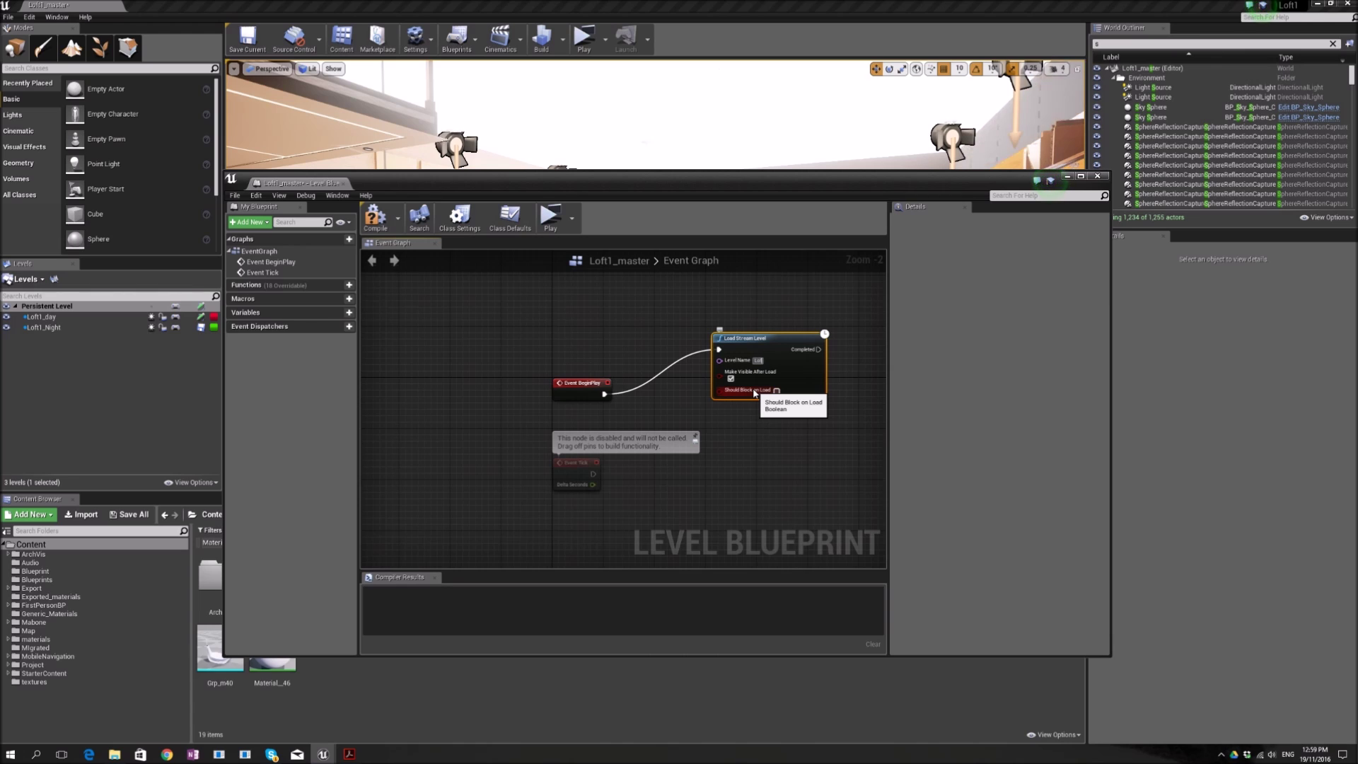
text(_day)
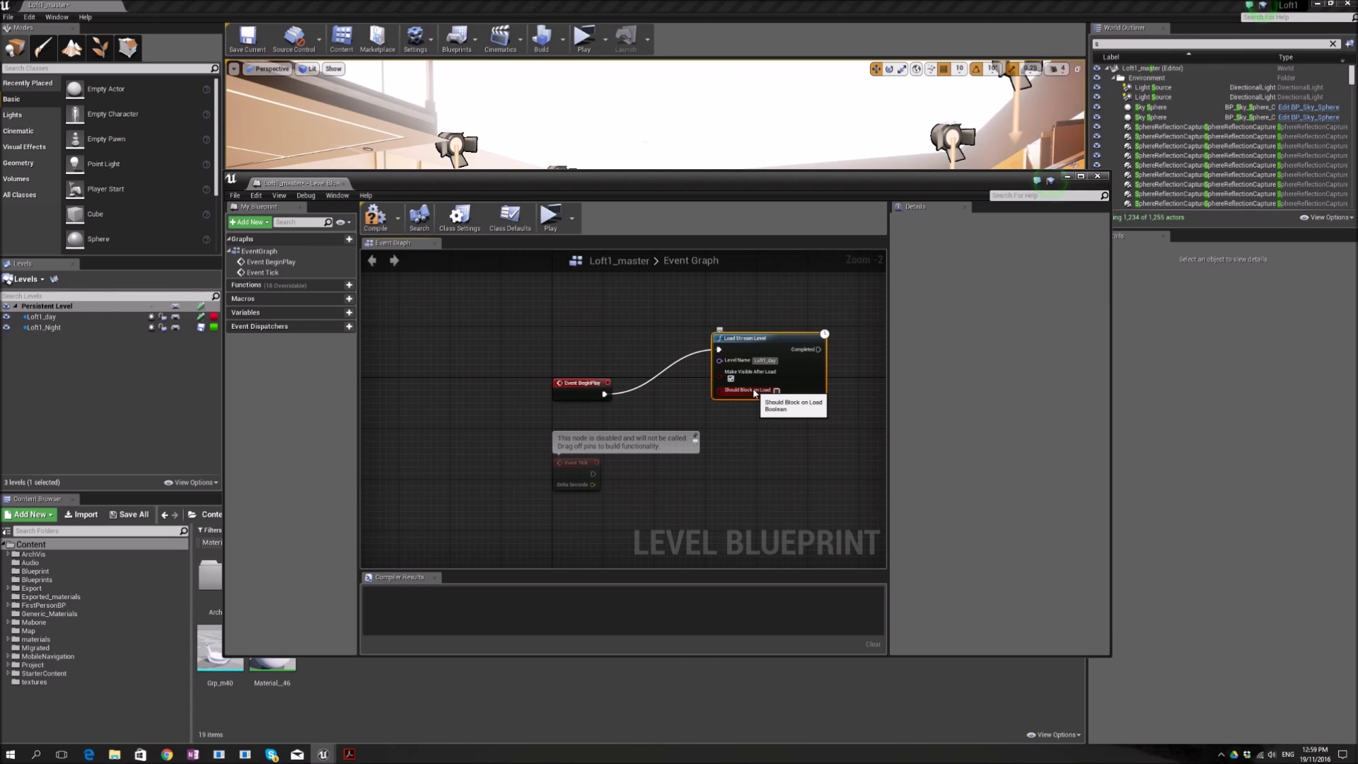
click(1080, 176)
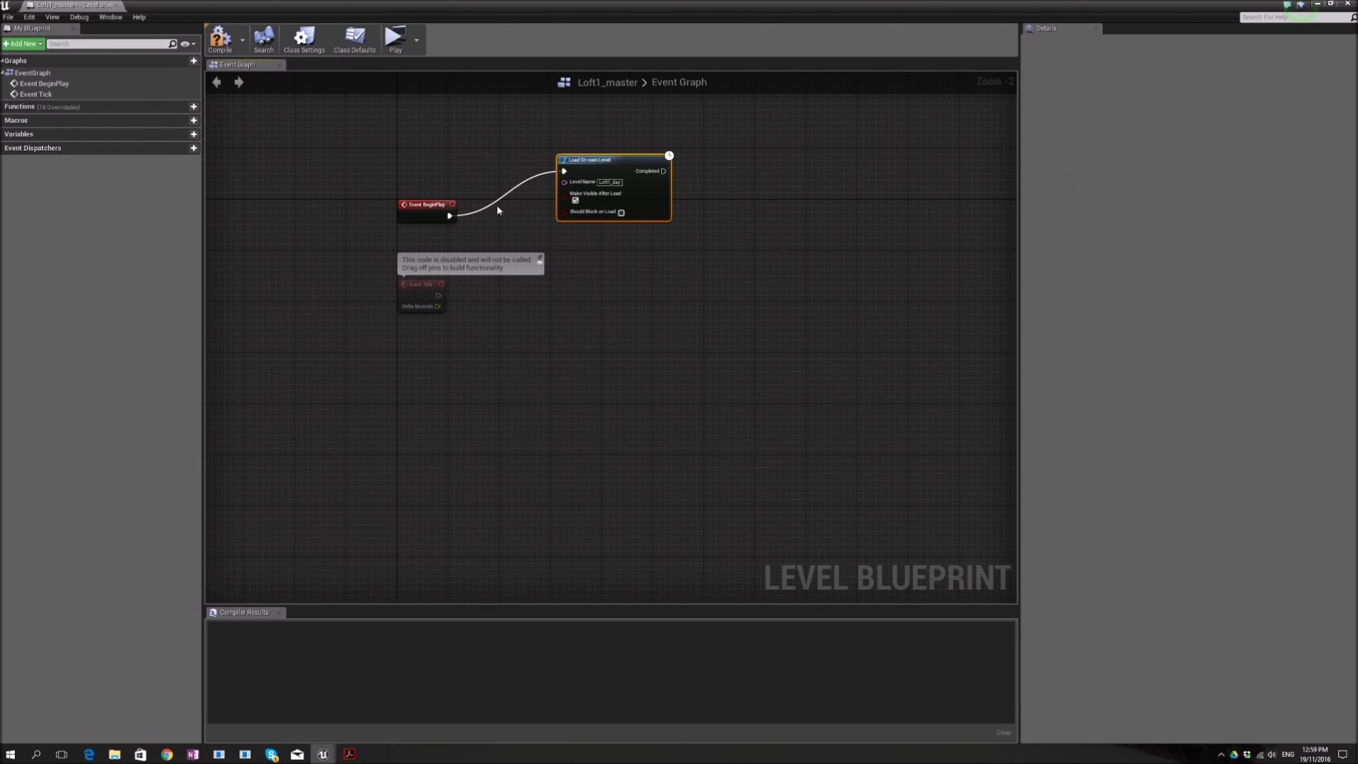
scroll(503, 203, up, 3)
scroll(508, 205, up, 1)
click(565, 239)
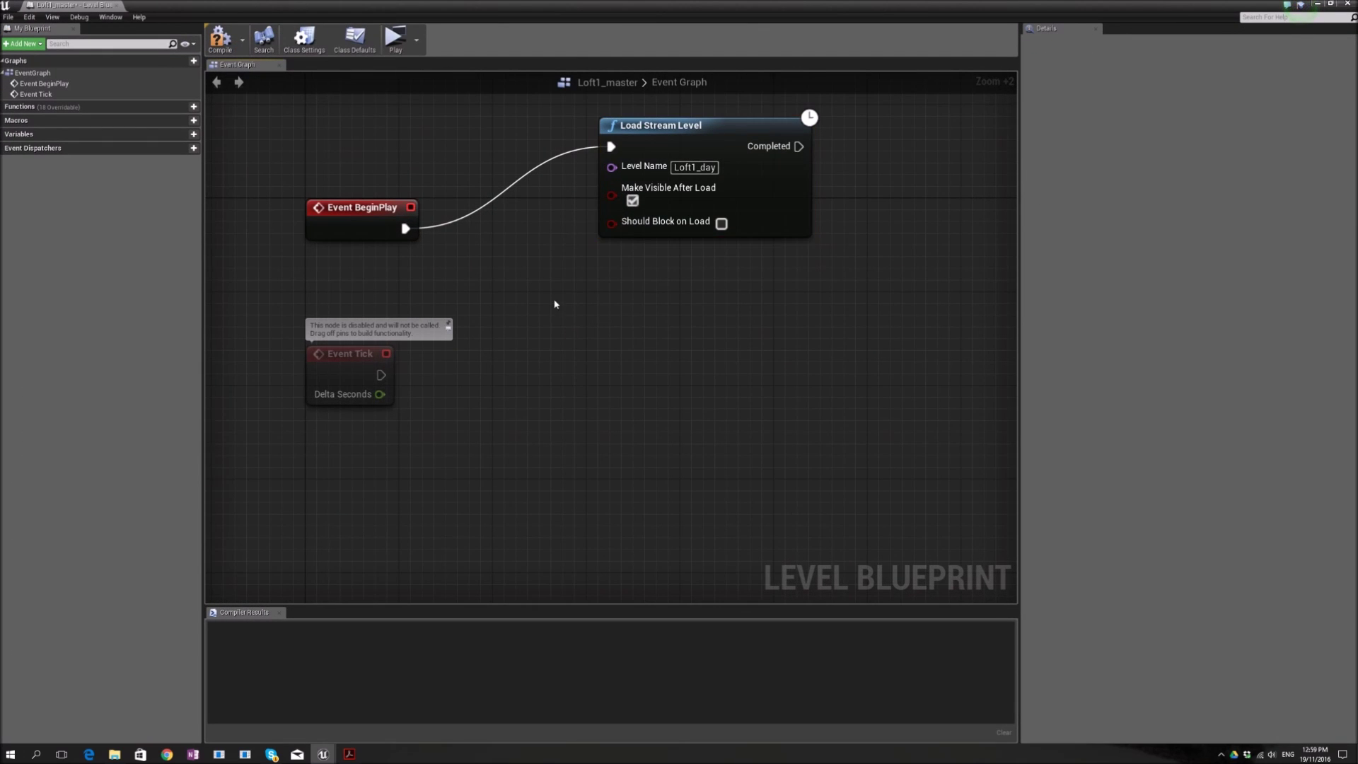
right_drag(555, 302, 549, 376)
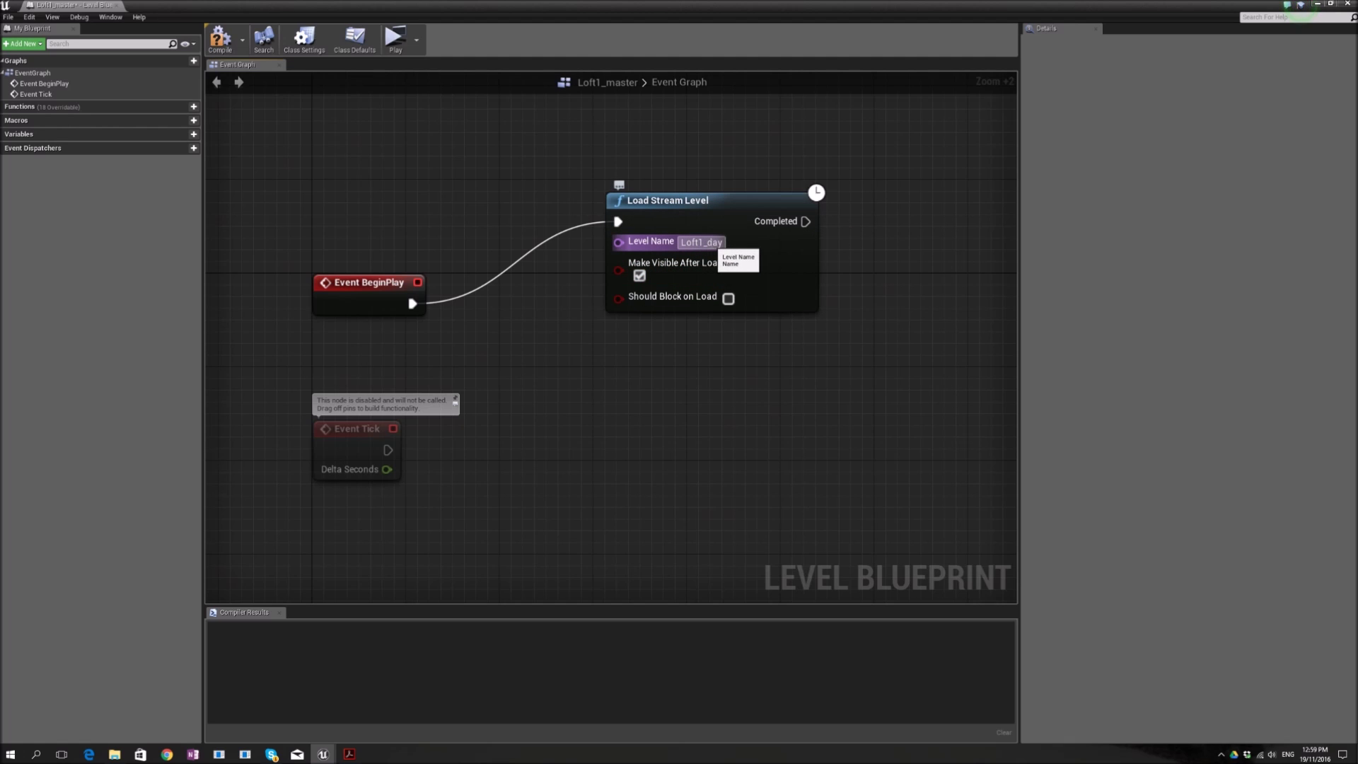
click(219, 44)
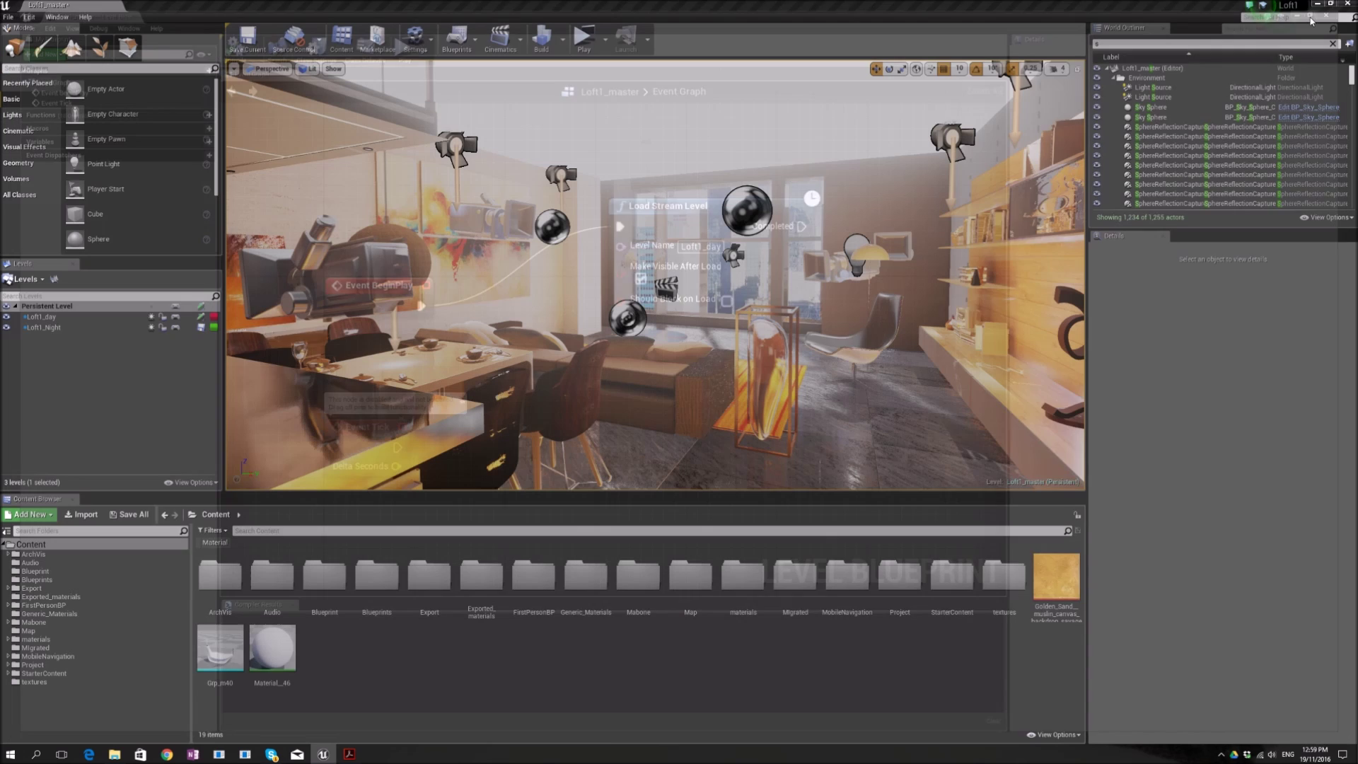
- Reopen the Loft1_master level blueprint from the main editor and add an N keyboard event below the BeginPlay chain
click(584, 43)
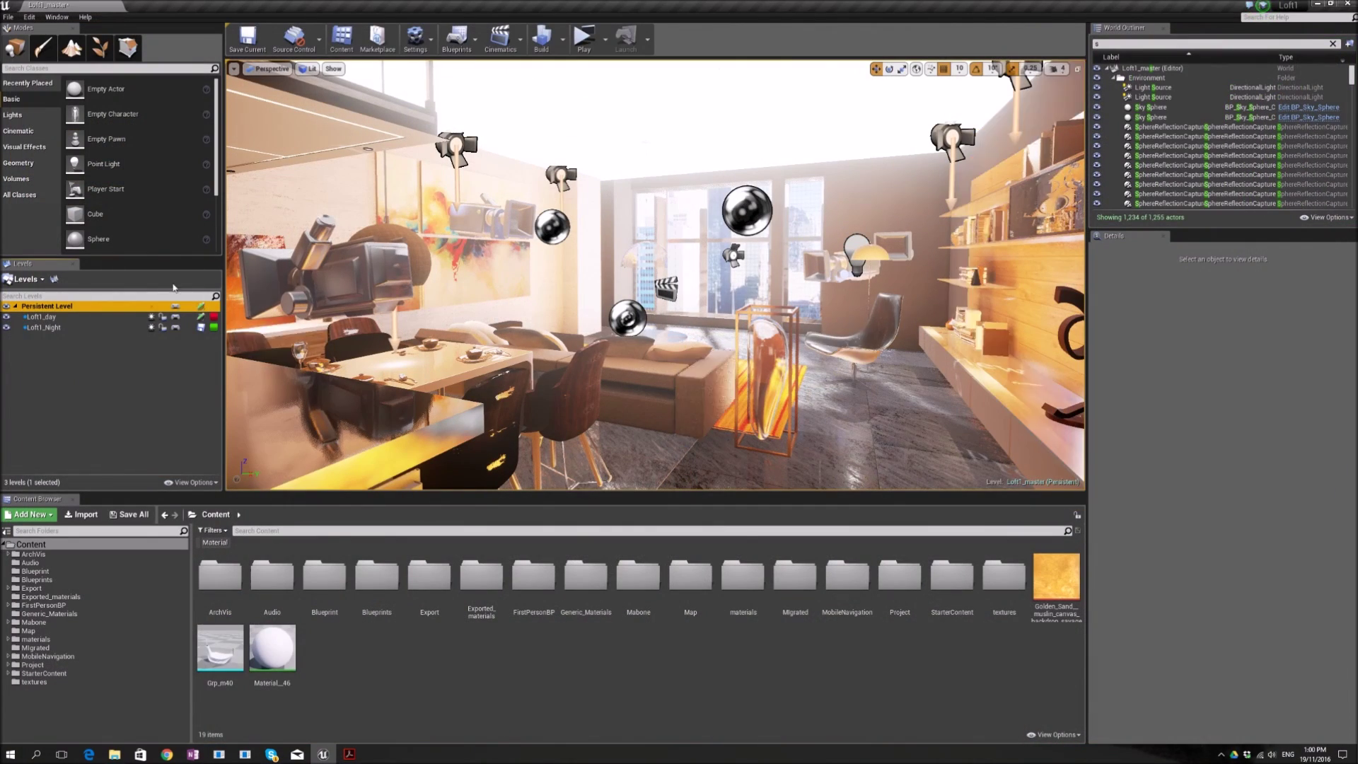
click(56, 316)
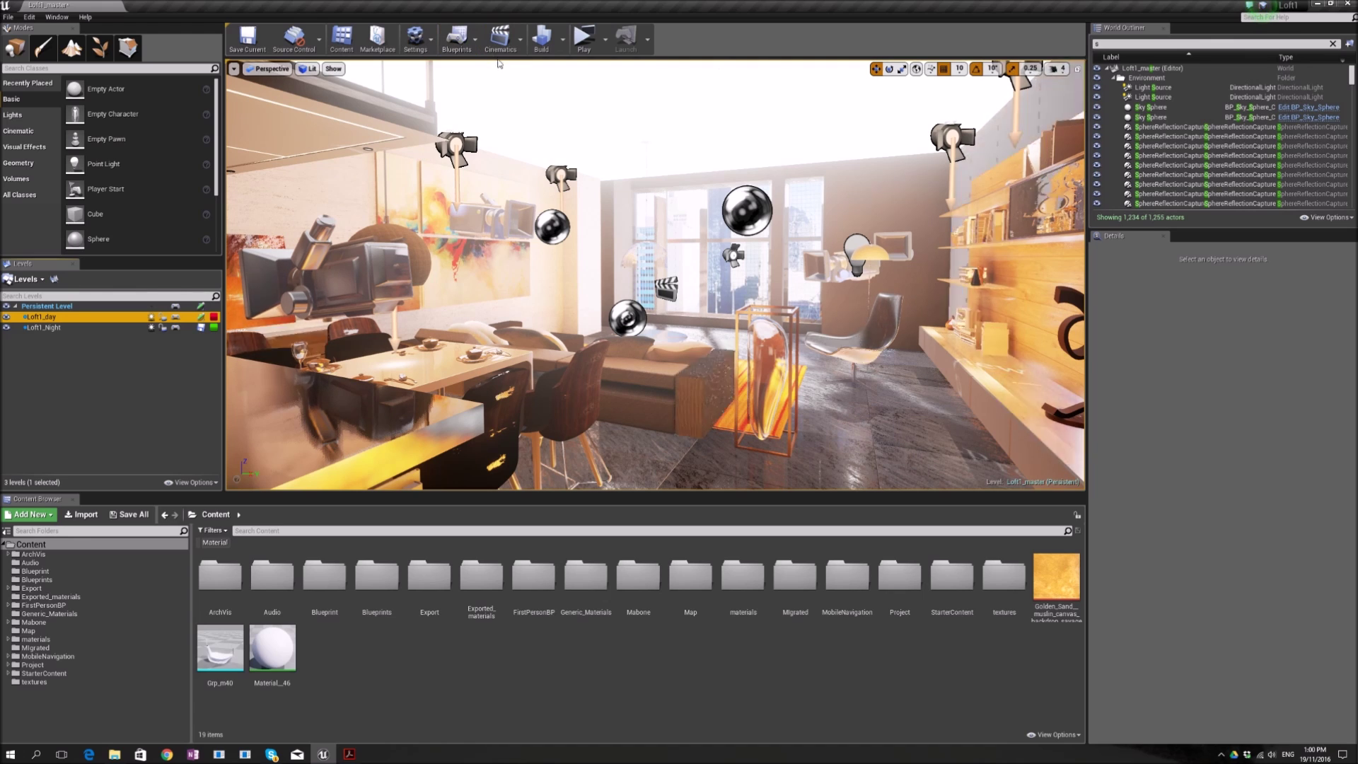
click(457, 39)
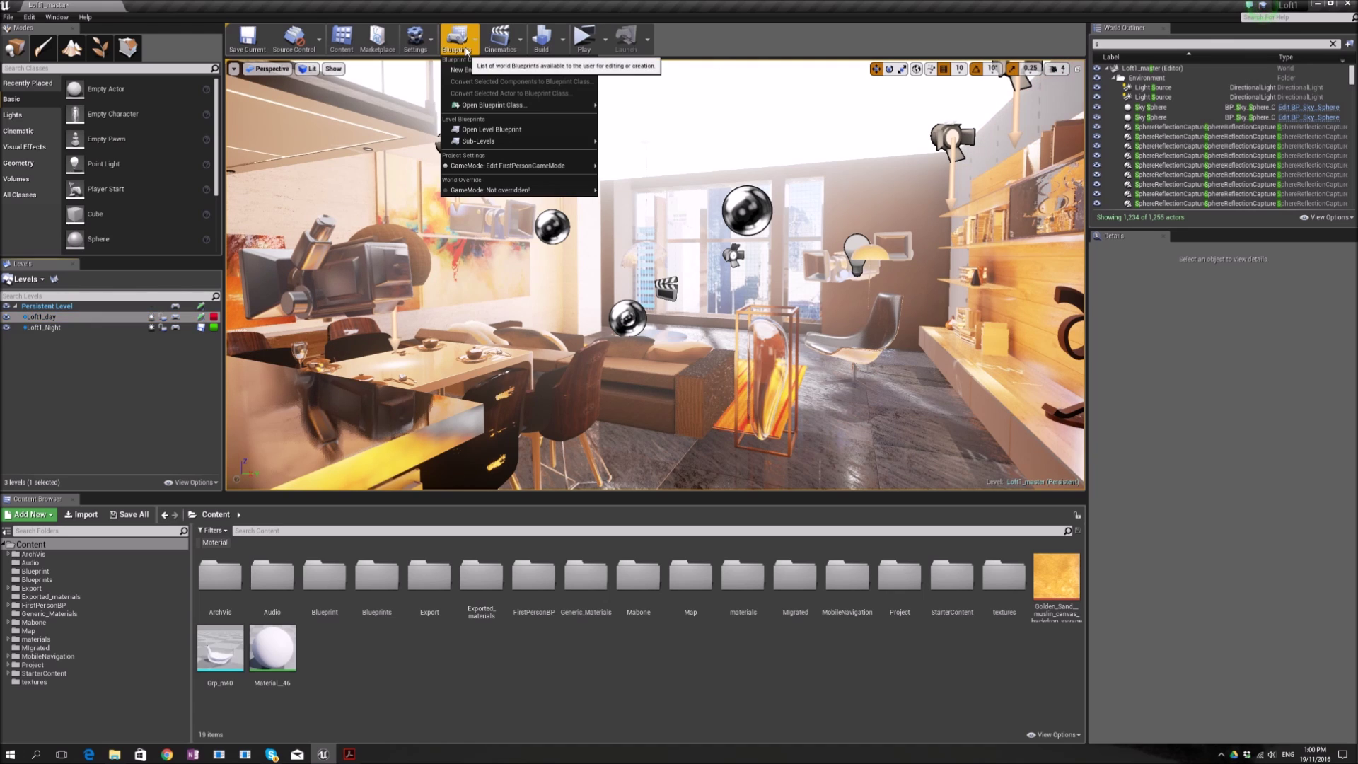
click(481, 130)
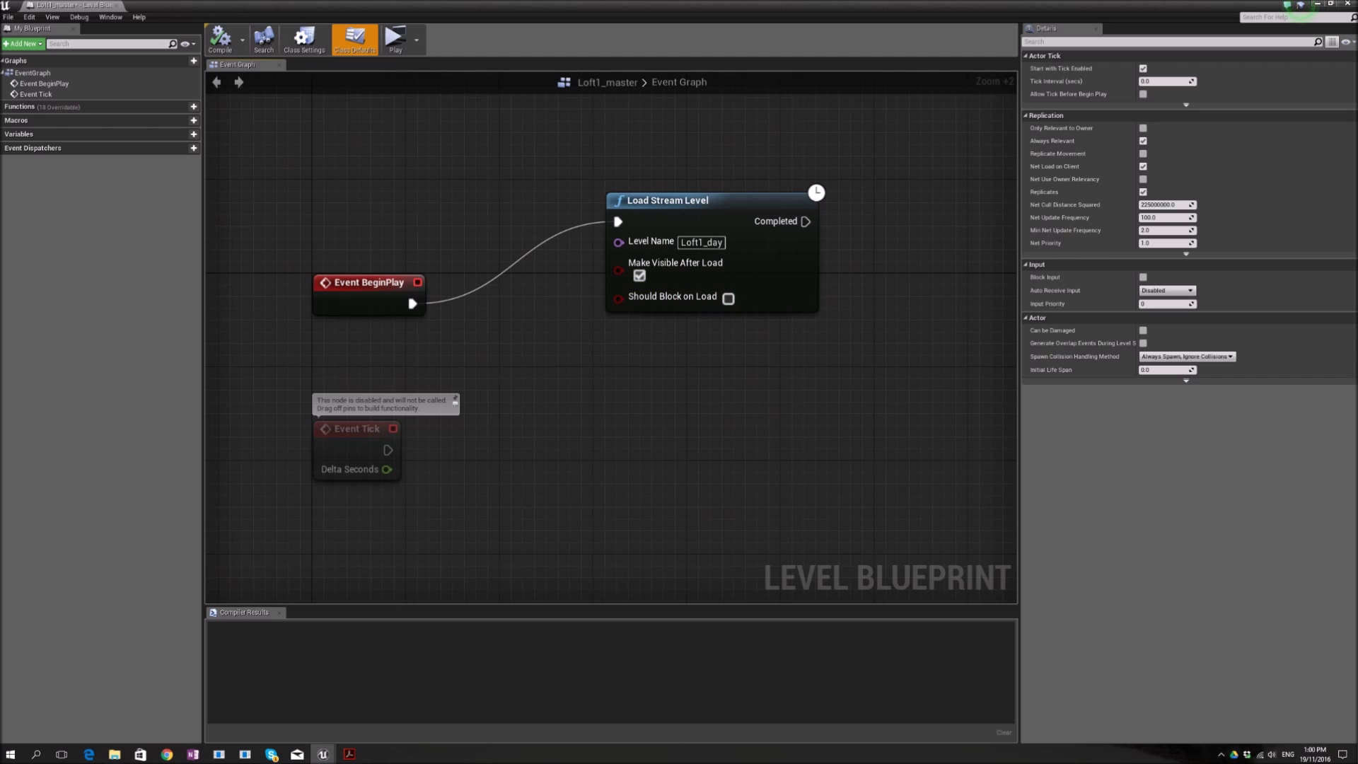
right_click(578, 378)
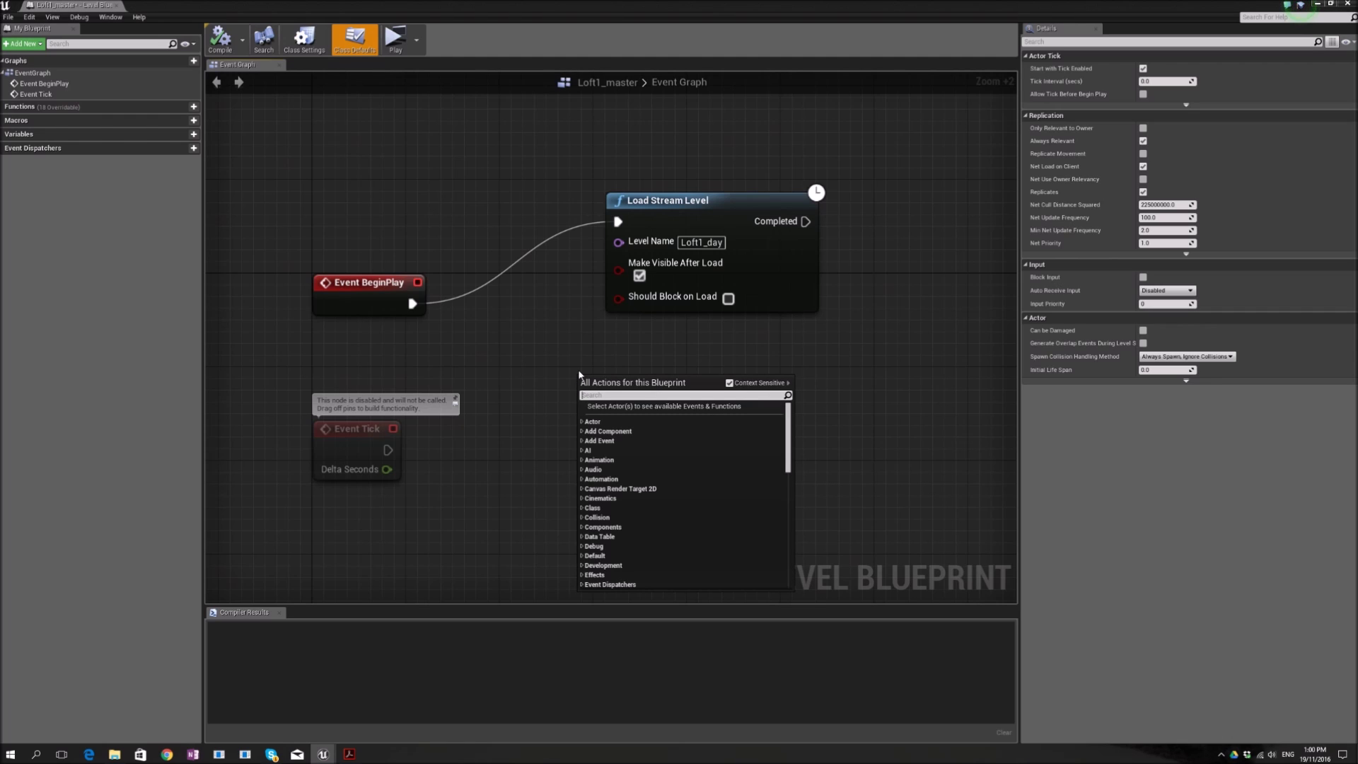
text(n)
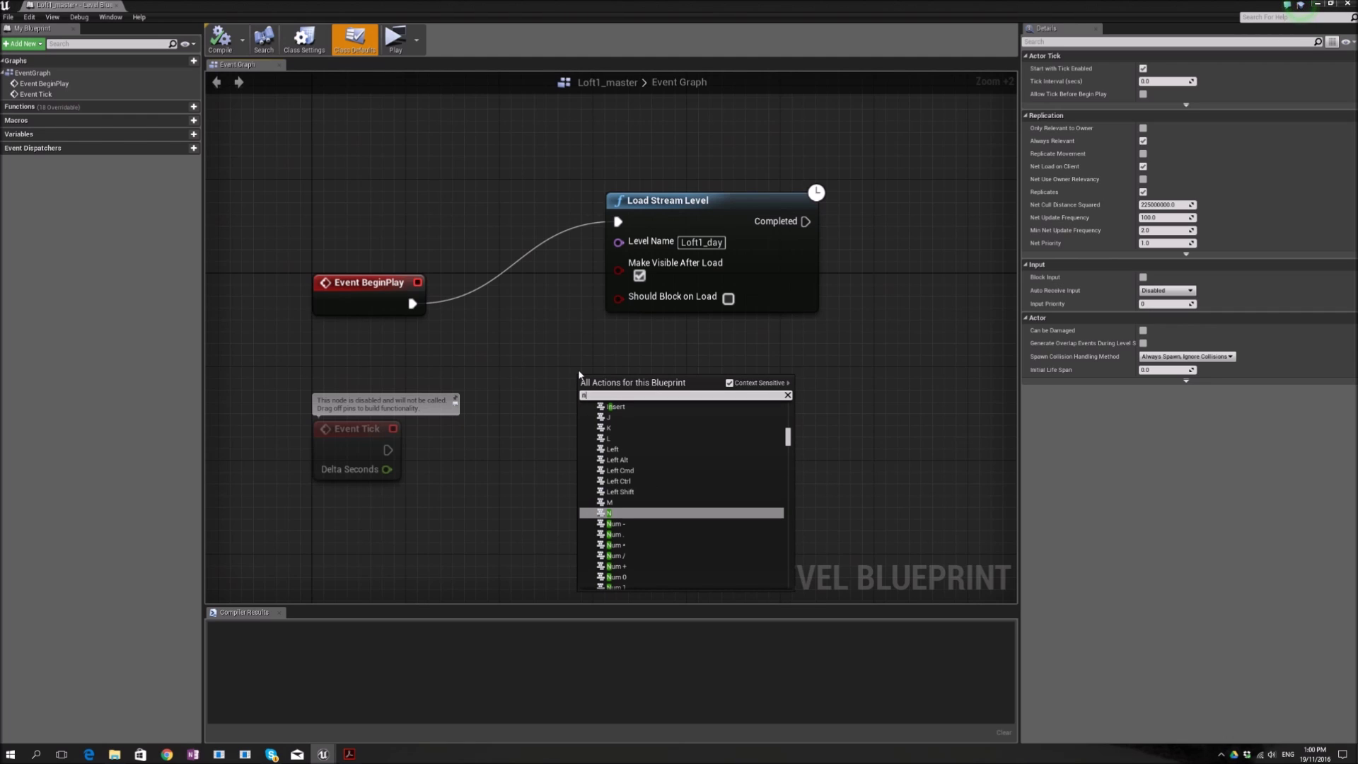
click(614, 515)
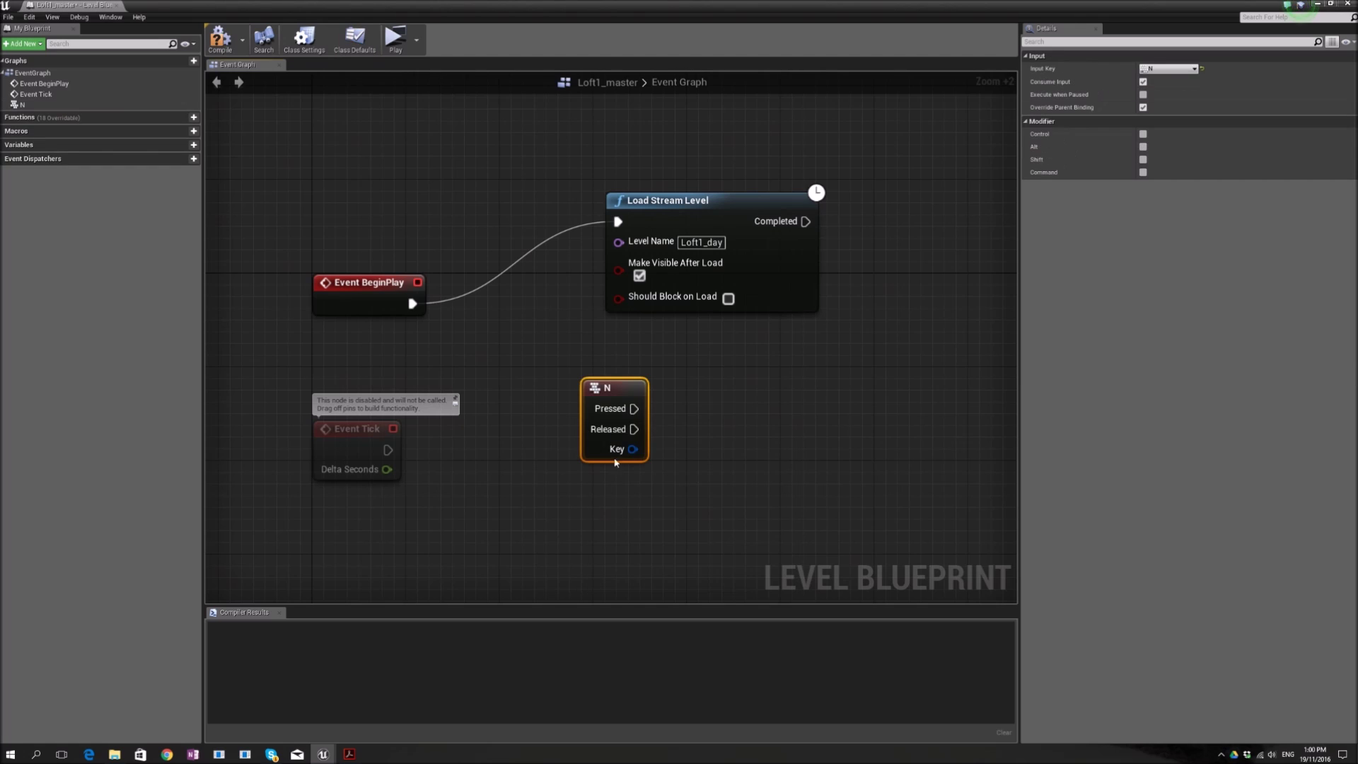
drag(615, 394, 568, 394)
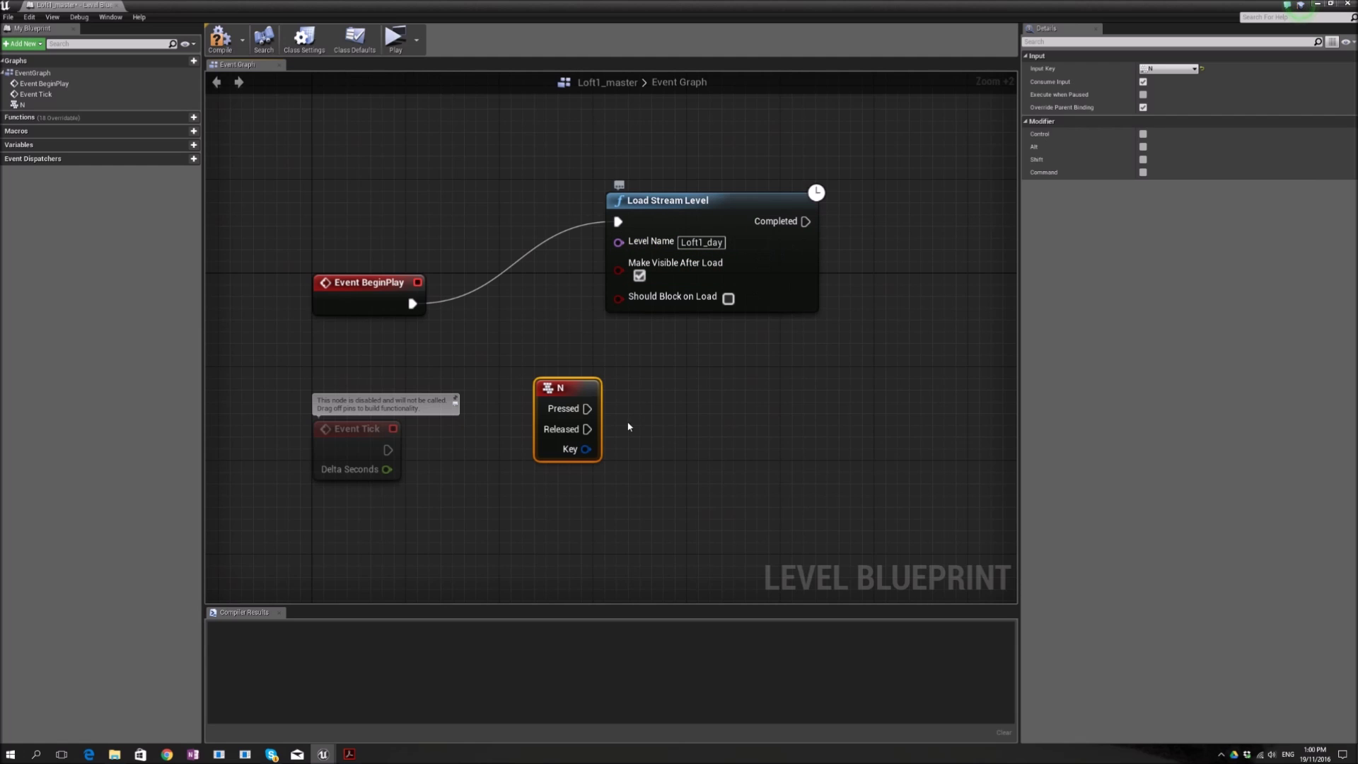
- Connect an Unload Stream Level node to the N event's Pressed output and set its level name to Loft1_day
drag(588, 410, 658, 401)
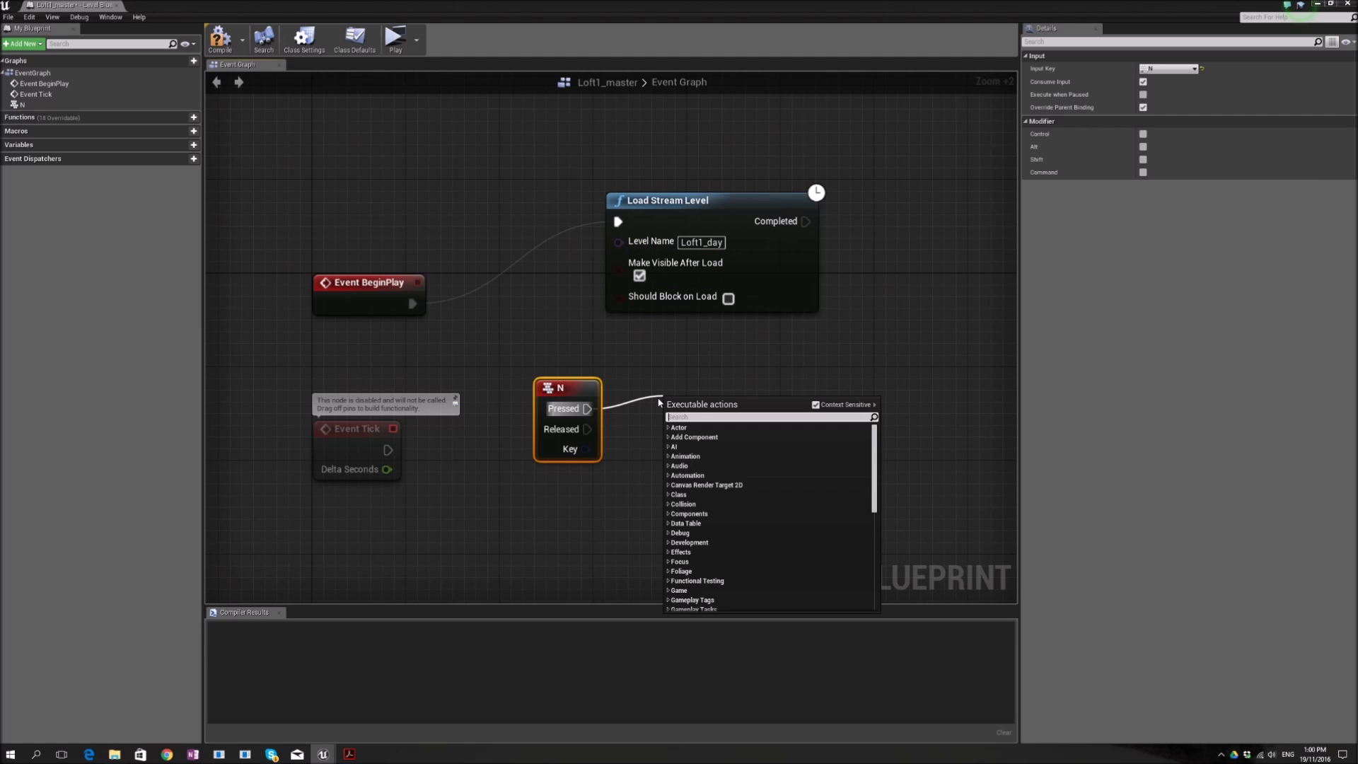
text(un;l)
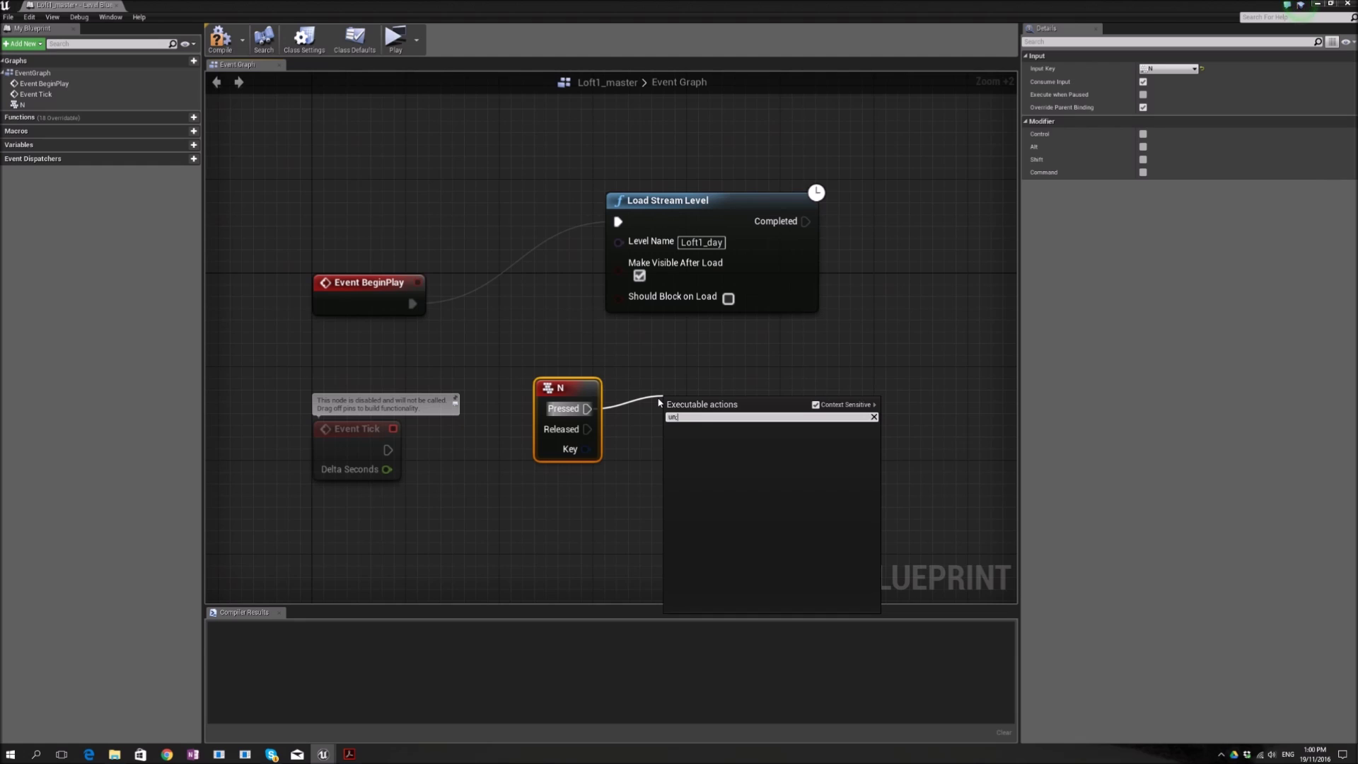
key(BackSpace)
text(l)
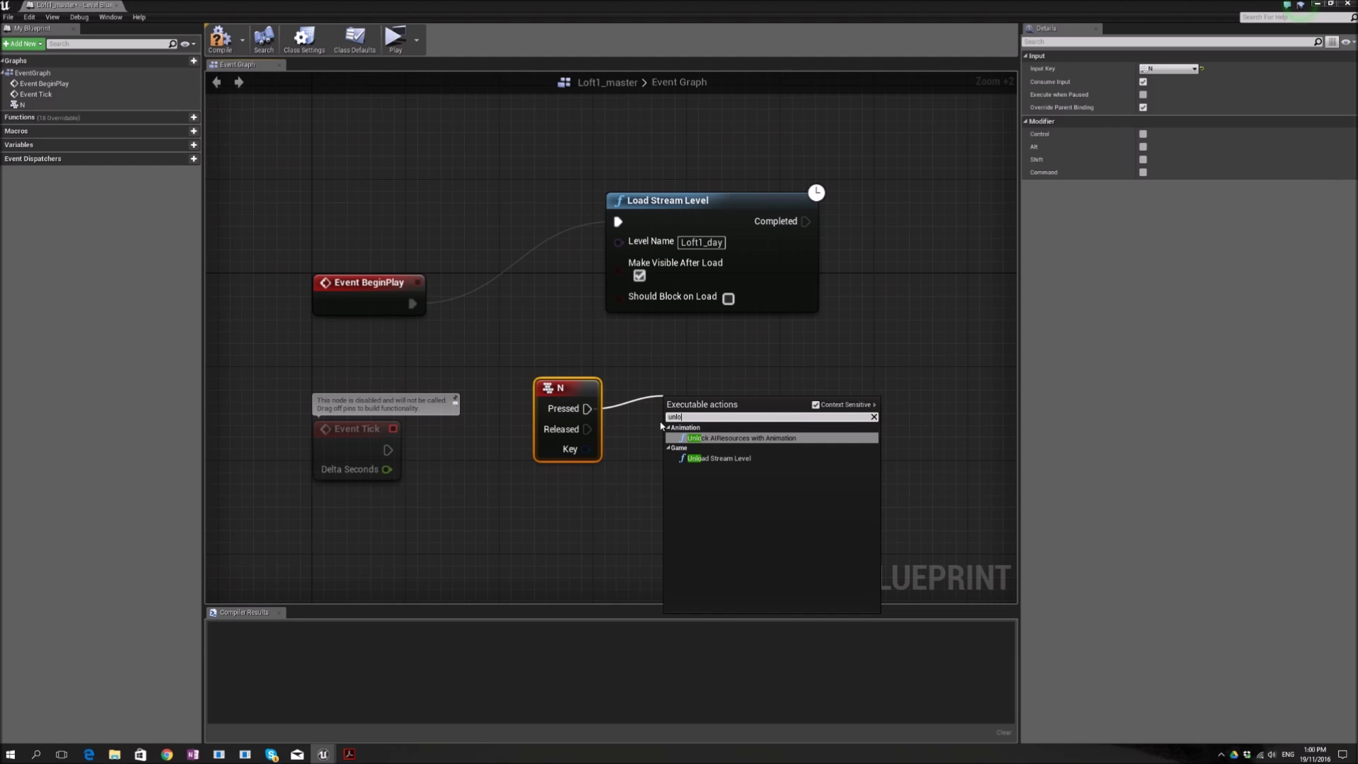
text(o)
click(708, 458)
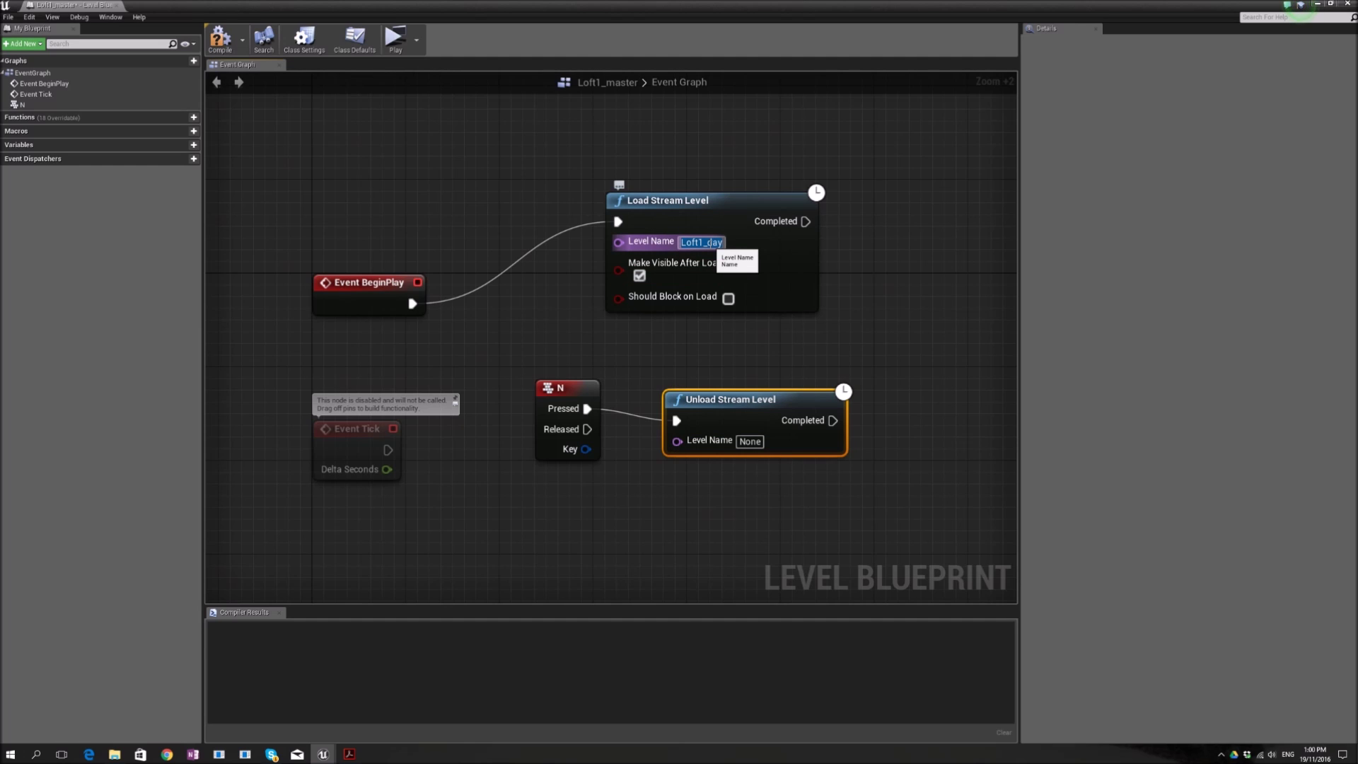
click(759, 441)
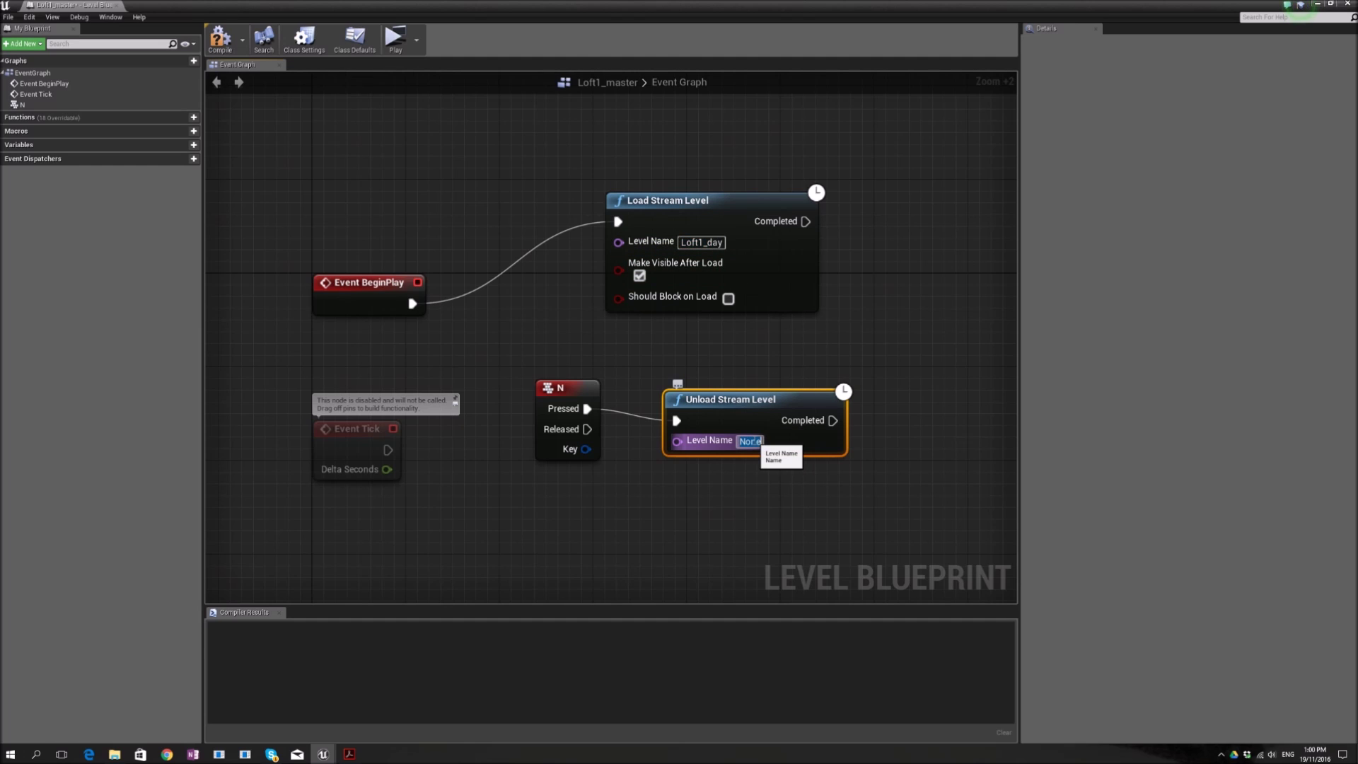
text(Loft1_day)
key(Return)
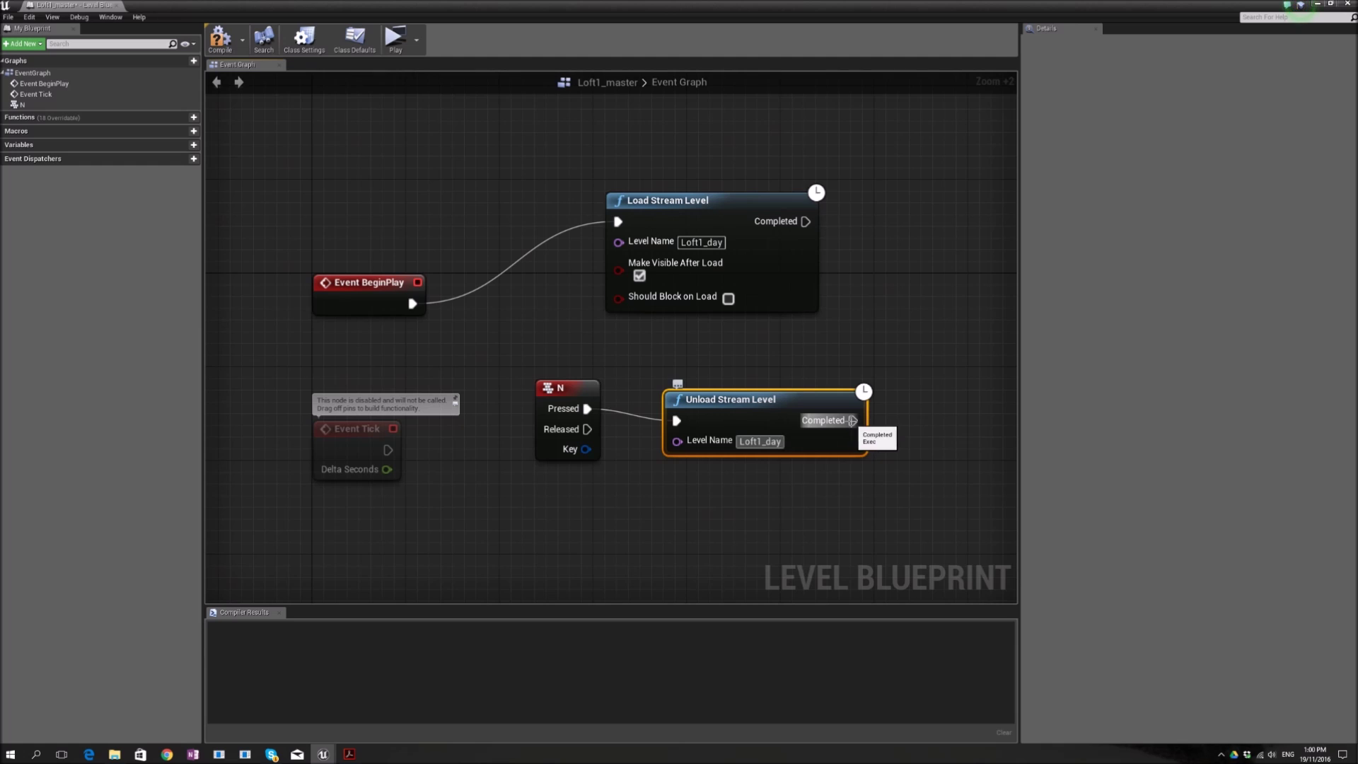
- Chain a Load Stream Level node after the N event's Unload Stream Level node, with Make Visible After Load enabled and level name Loft1_Night
drag(852, 420, 917, 391)
text(load s)
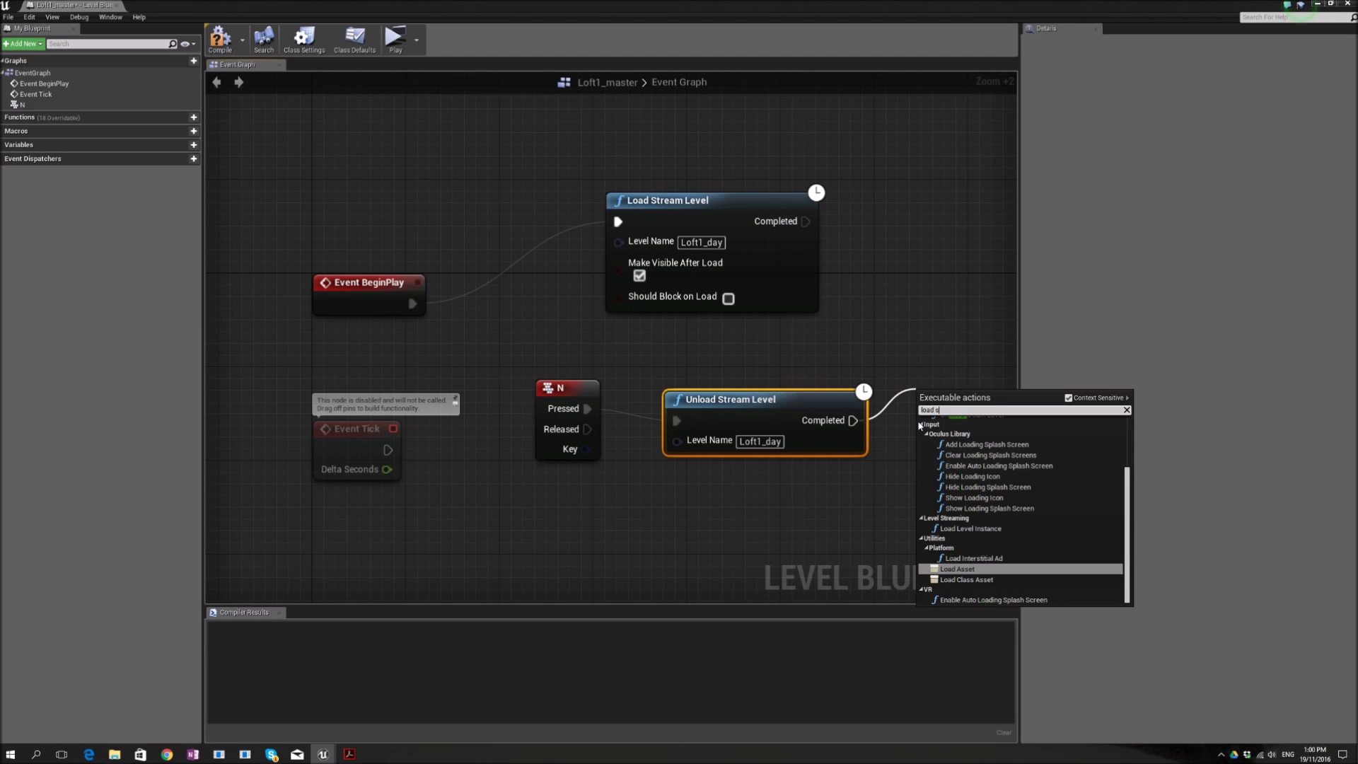
text(t)
click(952, 431)
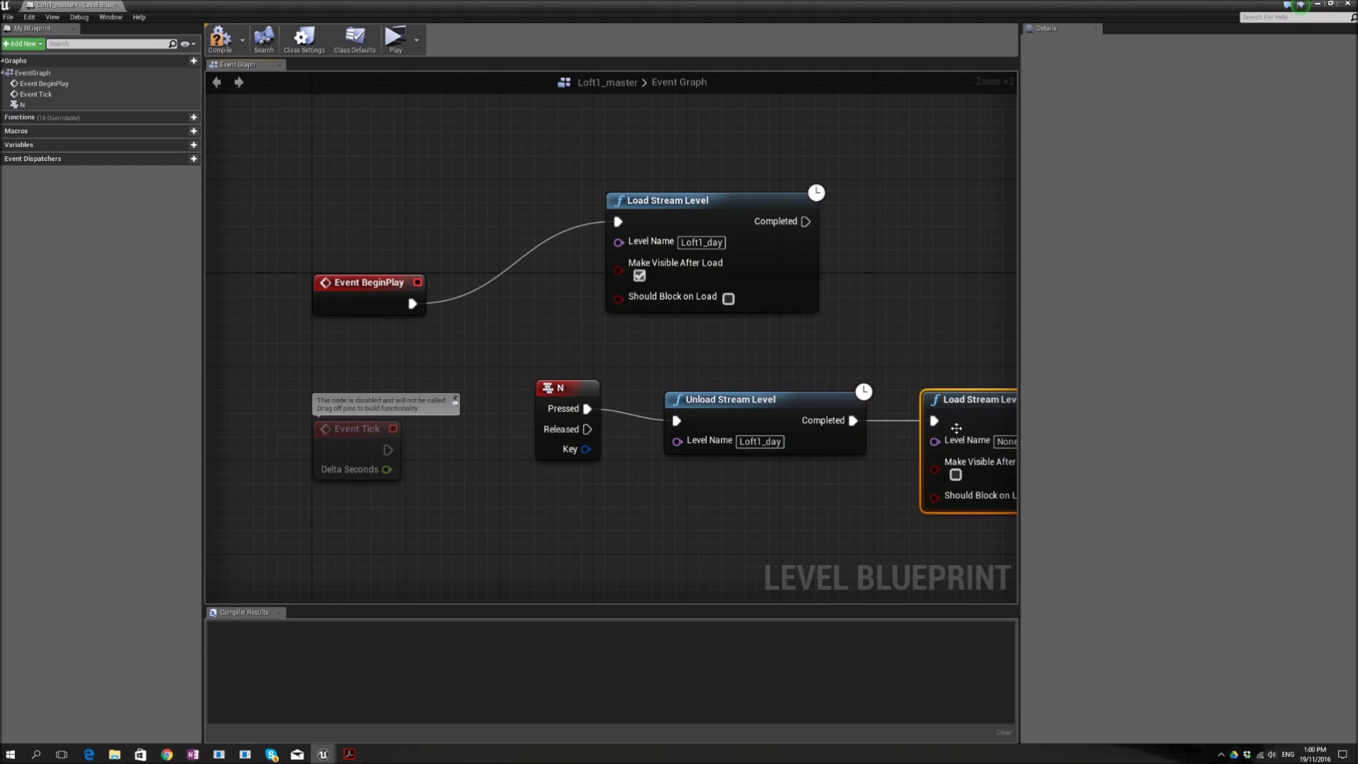
click(956, 474)
right_drag(847, 521, 673, 525)
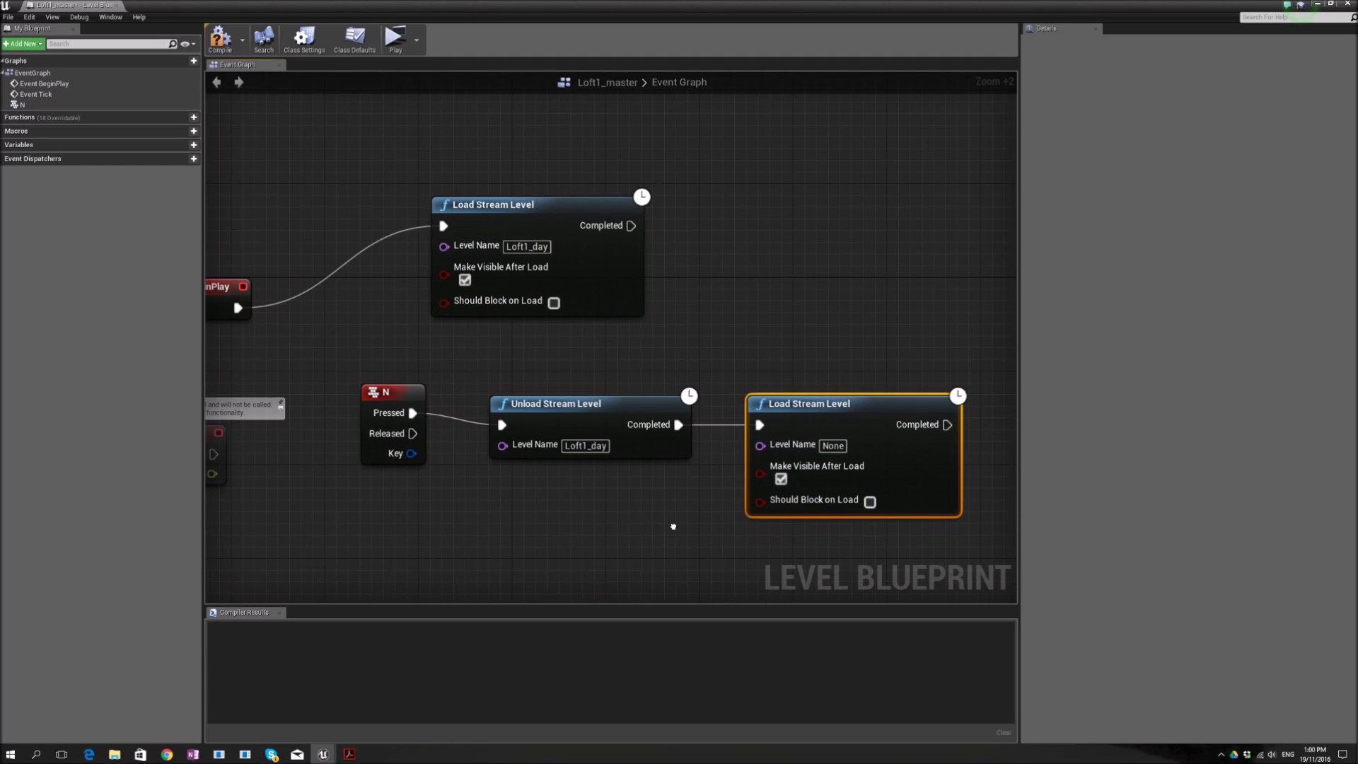
click(833, 446)
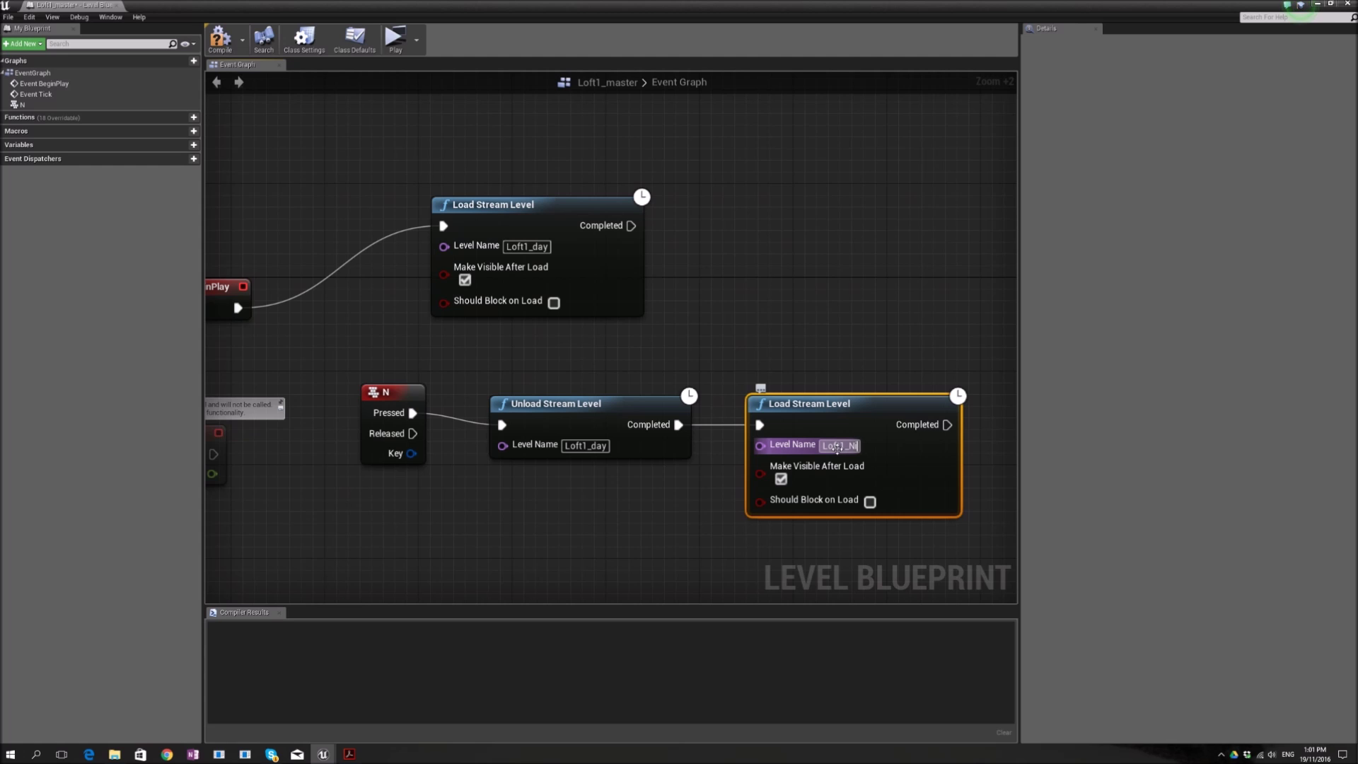
click(606, 526)
- Add an M keyboard event below the N event chain
right_drag(594, 530, 657, 445)
right_click(441, 454)
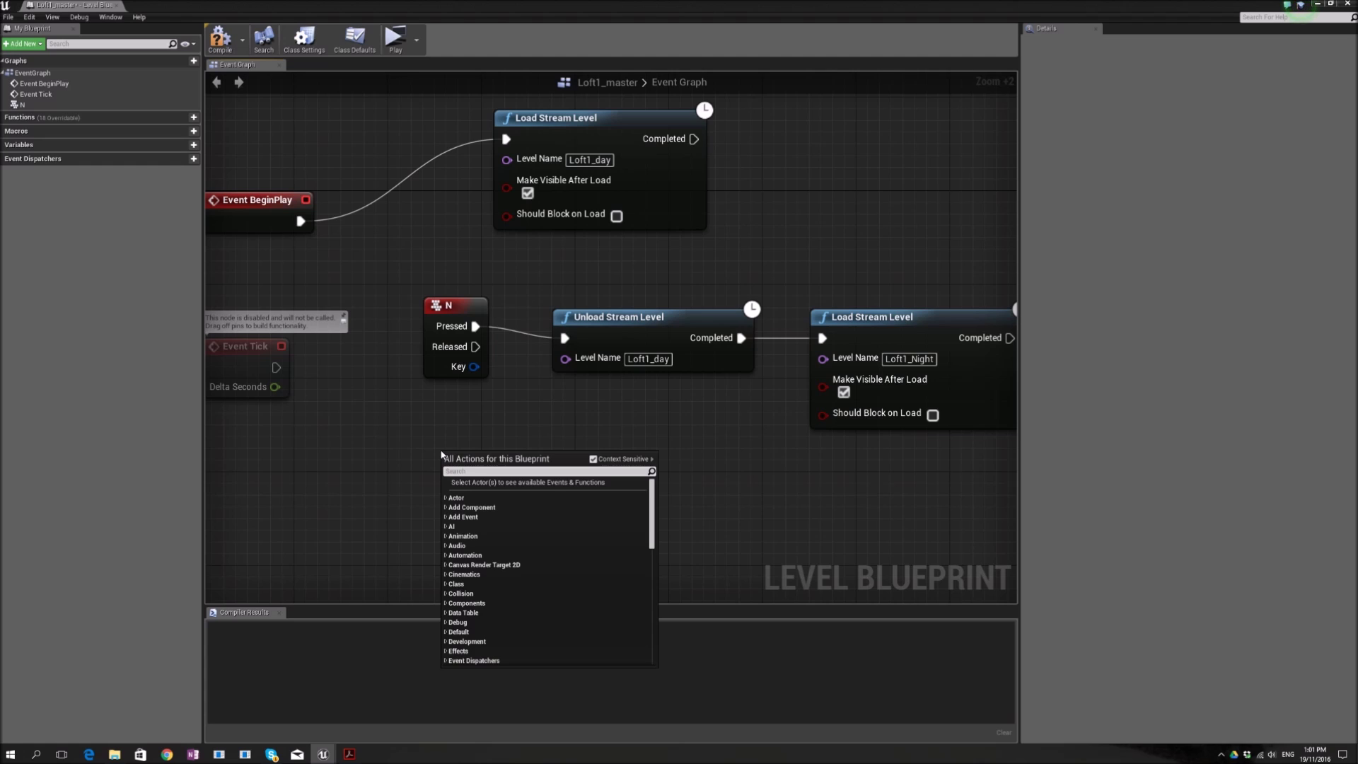
text(m)
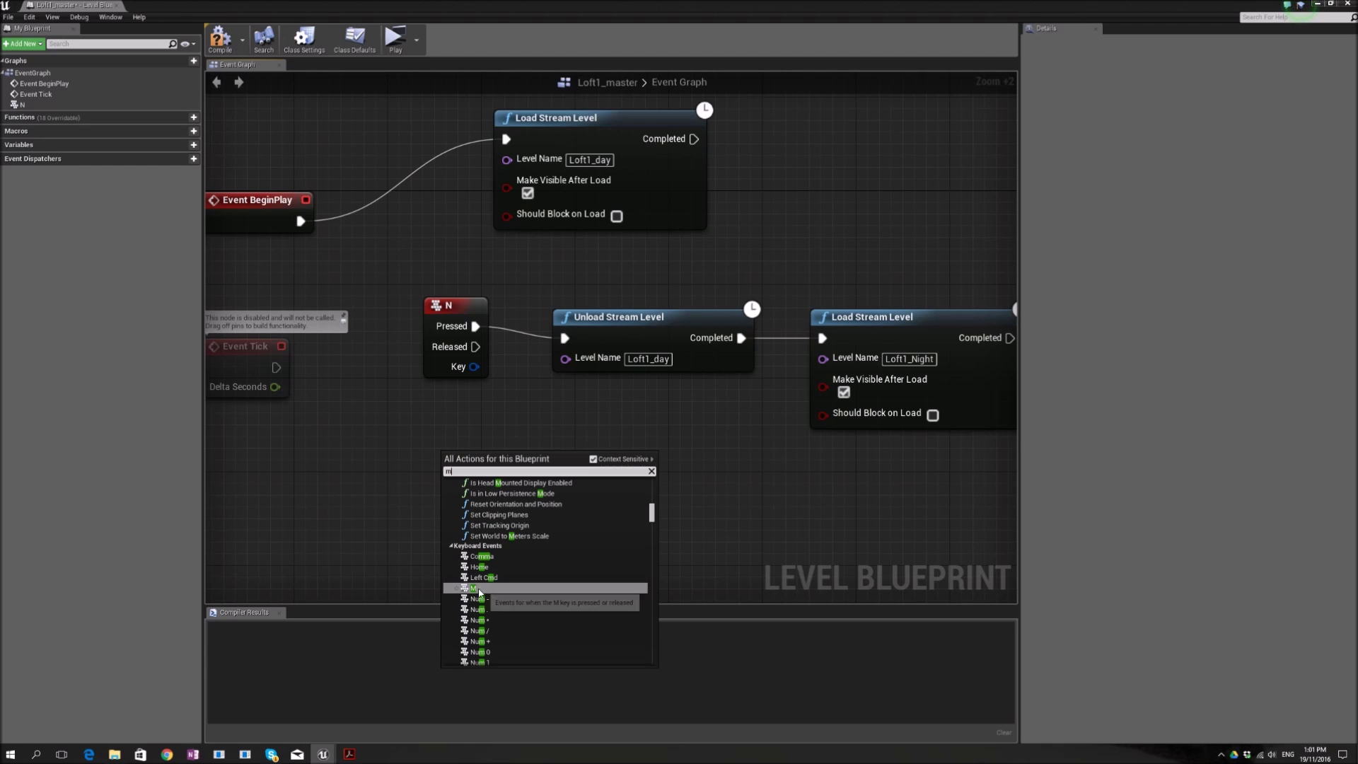
click(481, 588)
- Connect an Unload Stream Level node to the M event's Pressed output and set its level name to Loft1_Night
drag(487, 479, 566, 479)
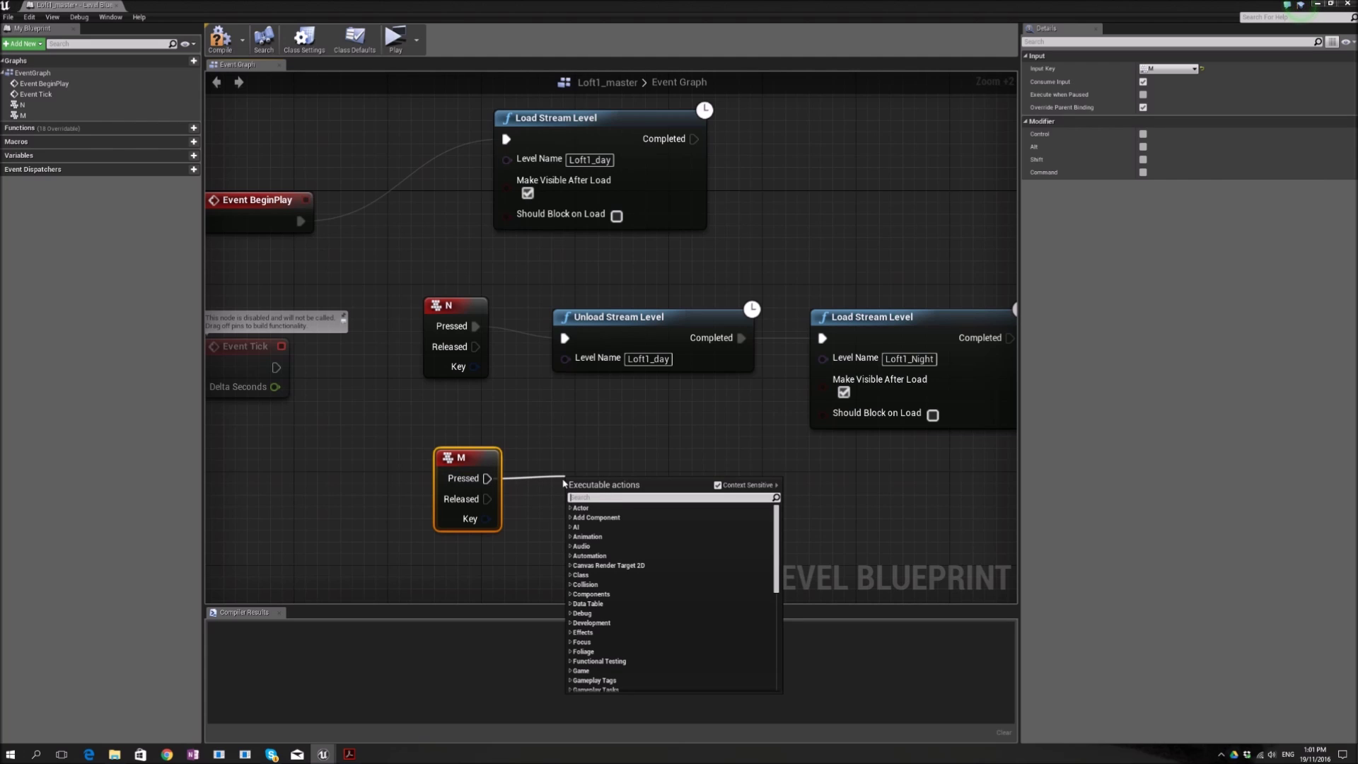
text(unload)
key(Return)
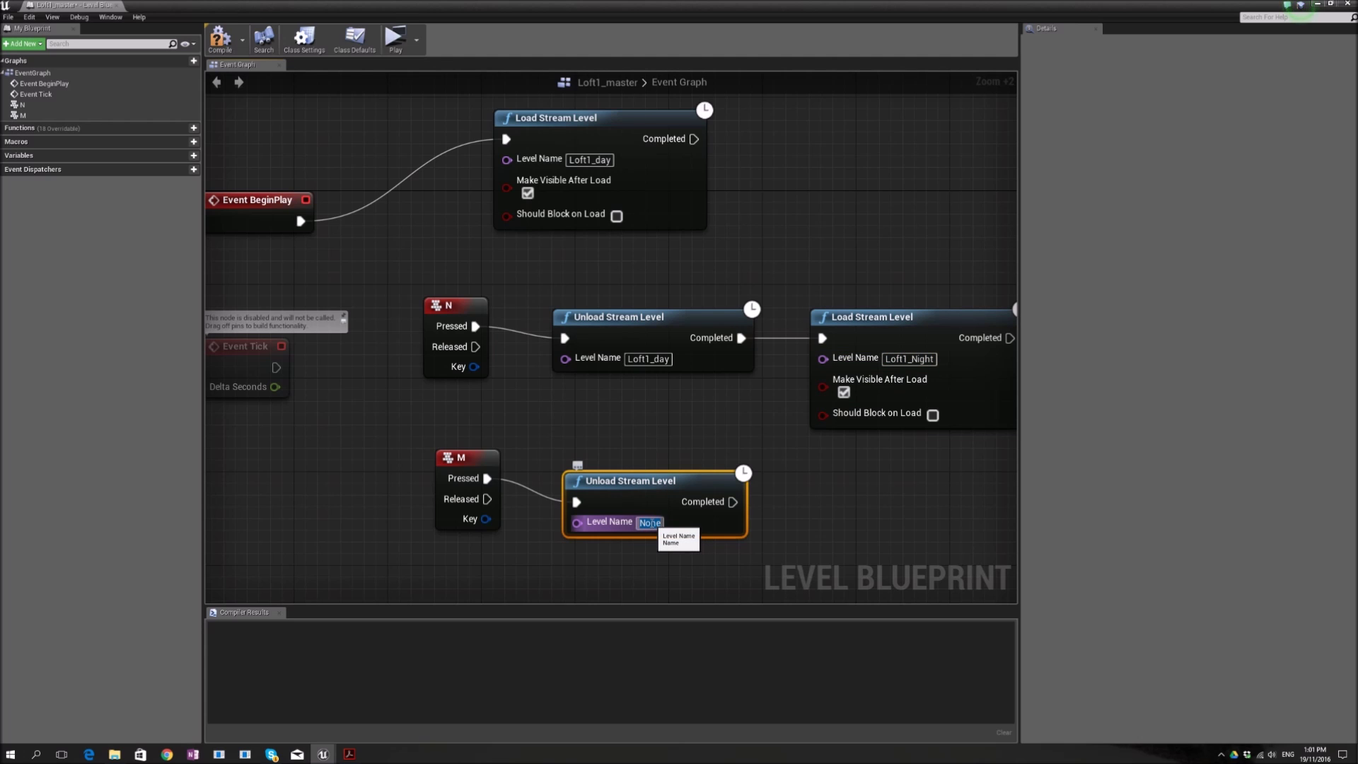
text(Loft1_Night)
key(Return)
- Connect a Load Stream Level node to the Completed output of the M event's Unload Stream Level node
drag(761, 503, 802, 498)
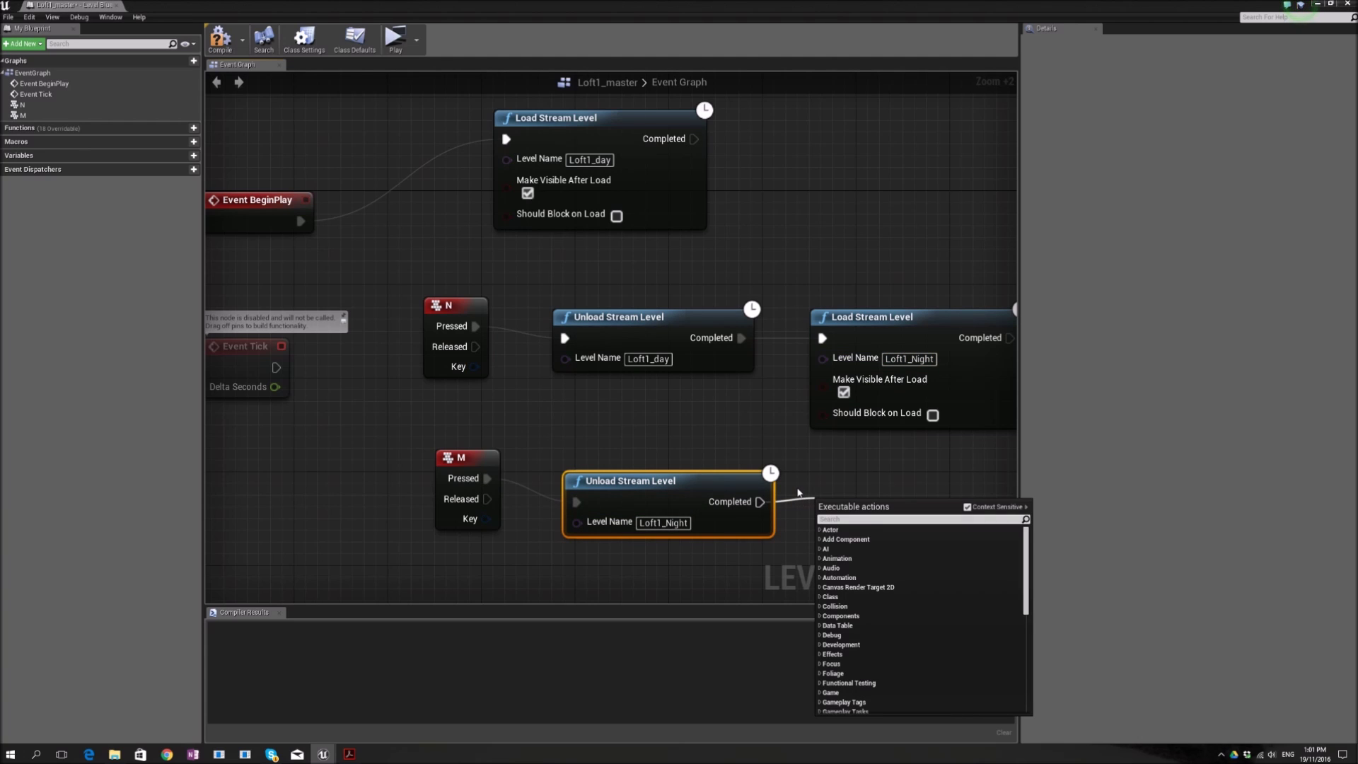
text(load)
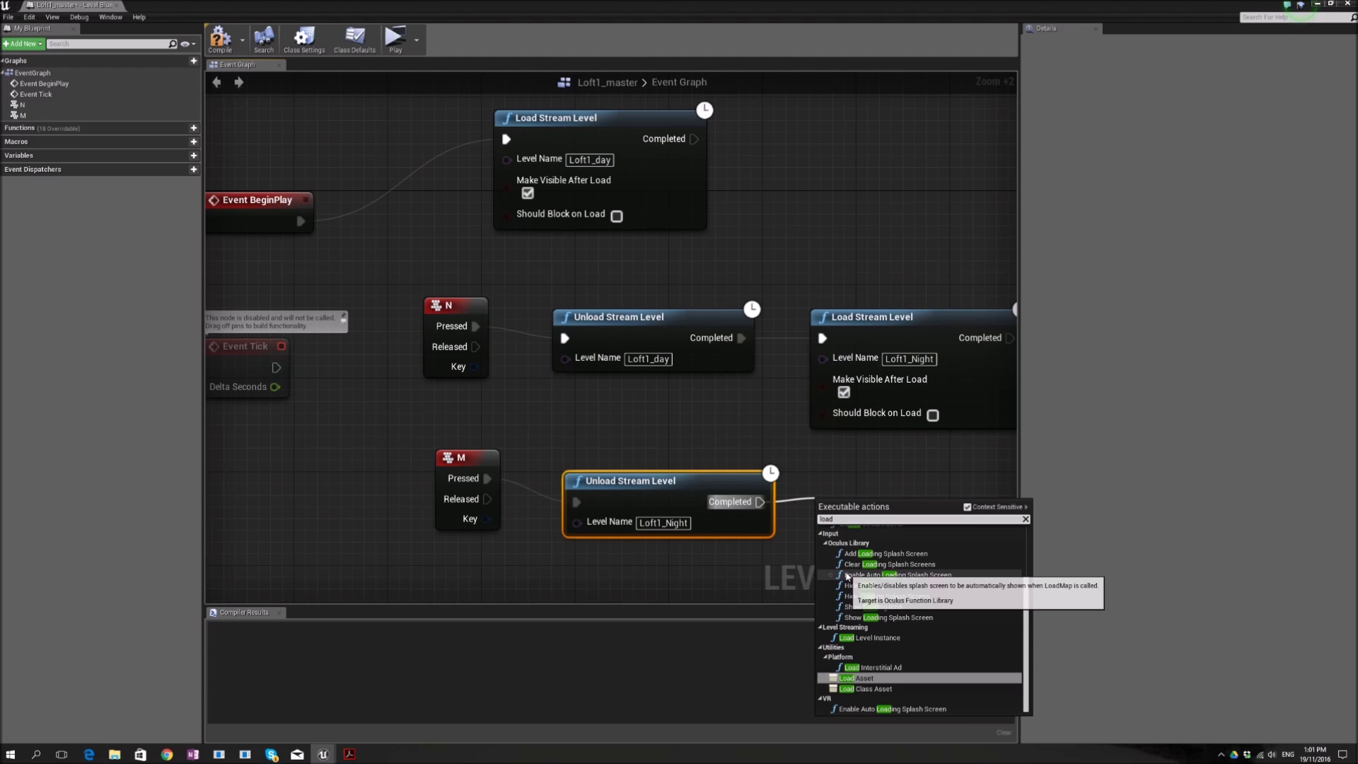
text( s)
scroll(871, 555, up, 3)
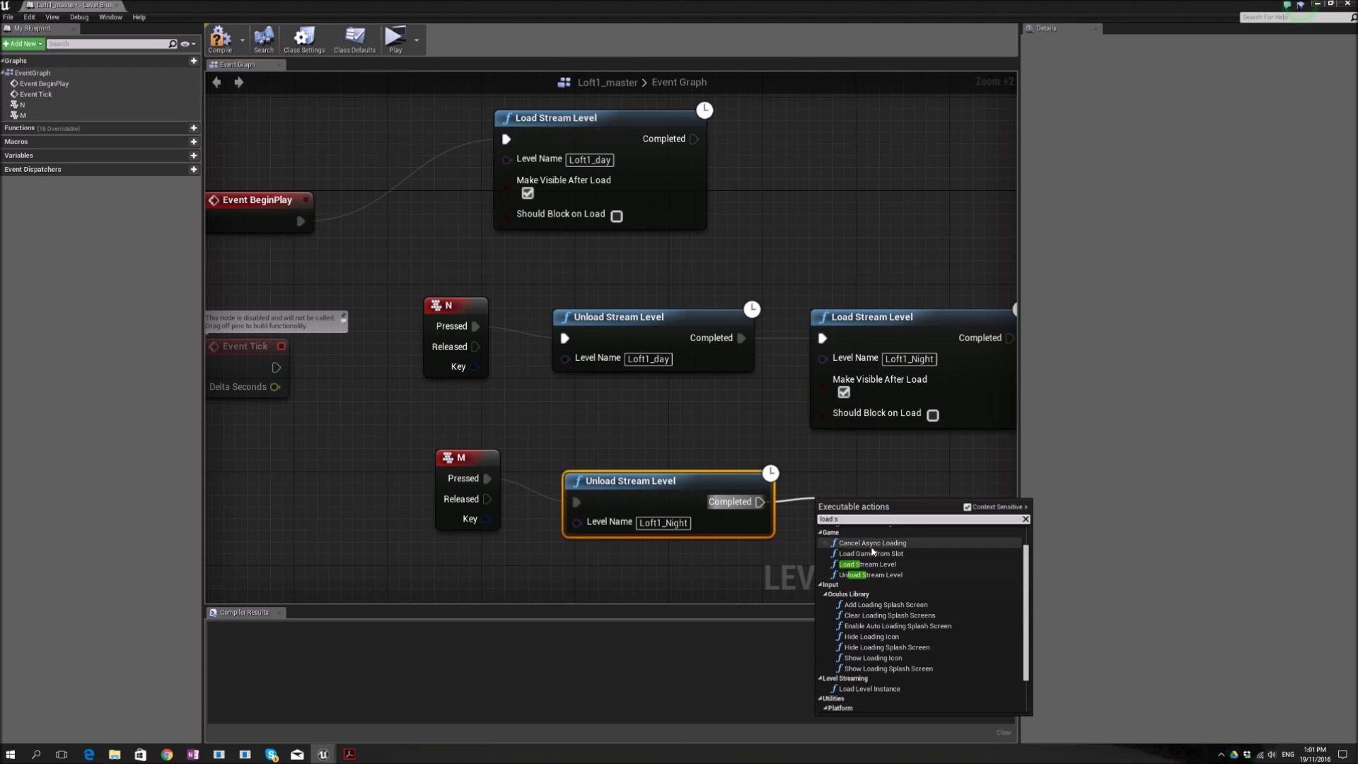
click(868, 564)
- Set the new Load Stream Level node's level name to Loft1_day, enable Make Visible After Load, and move the node up slightly
click(659, 358)
key(ctrl+c)
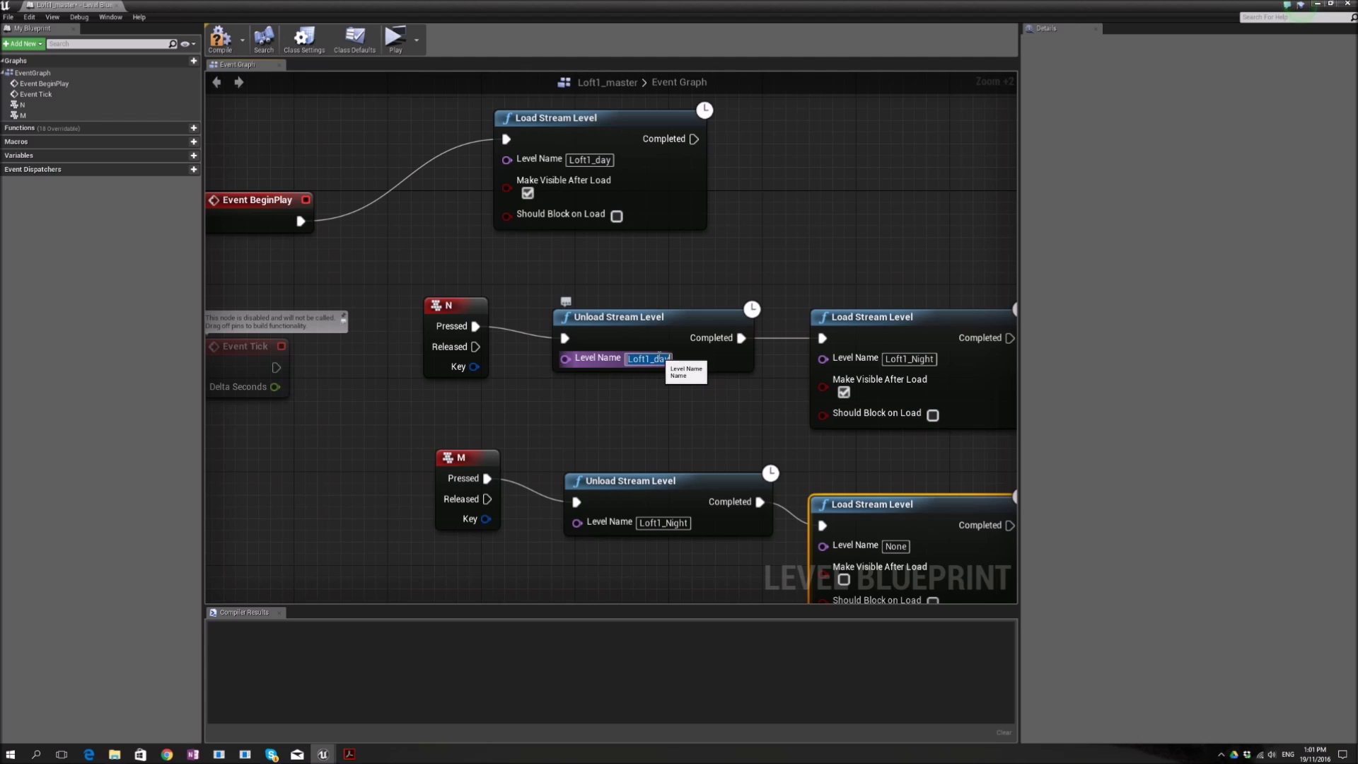
click(896, 546)
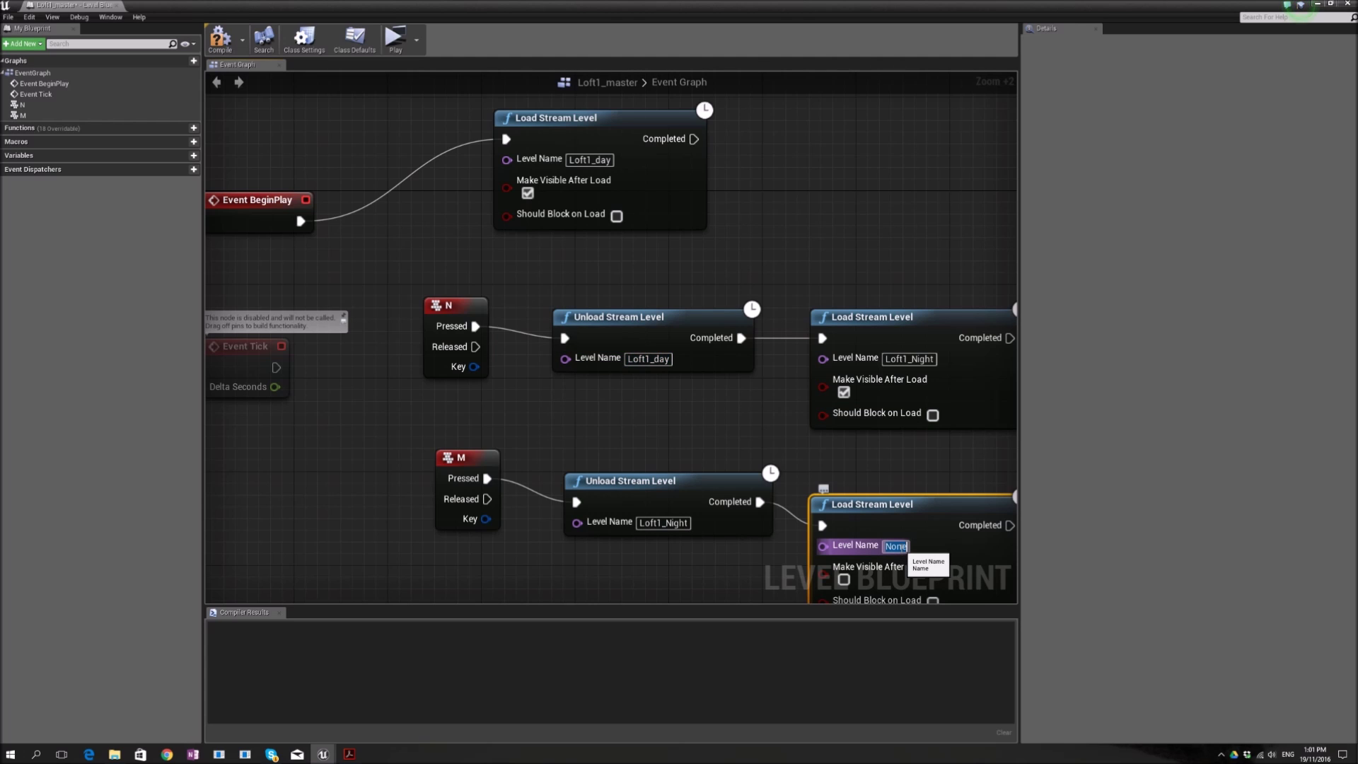
key(ctrl+v)
click(844, 579)
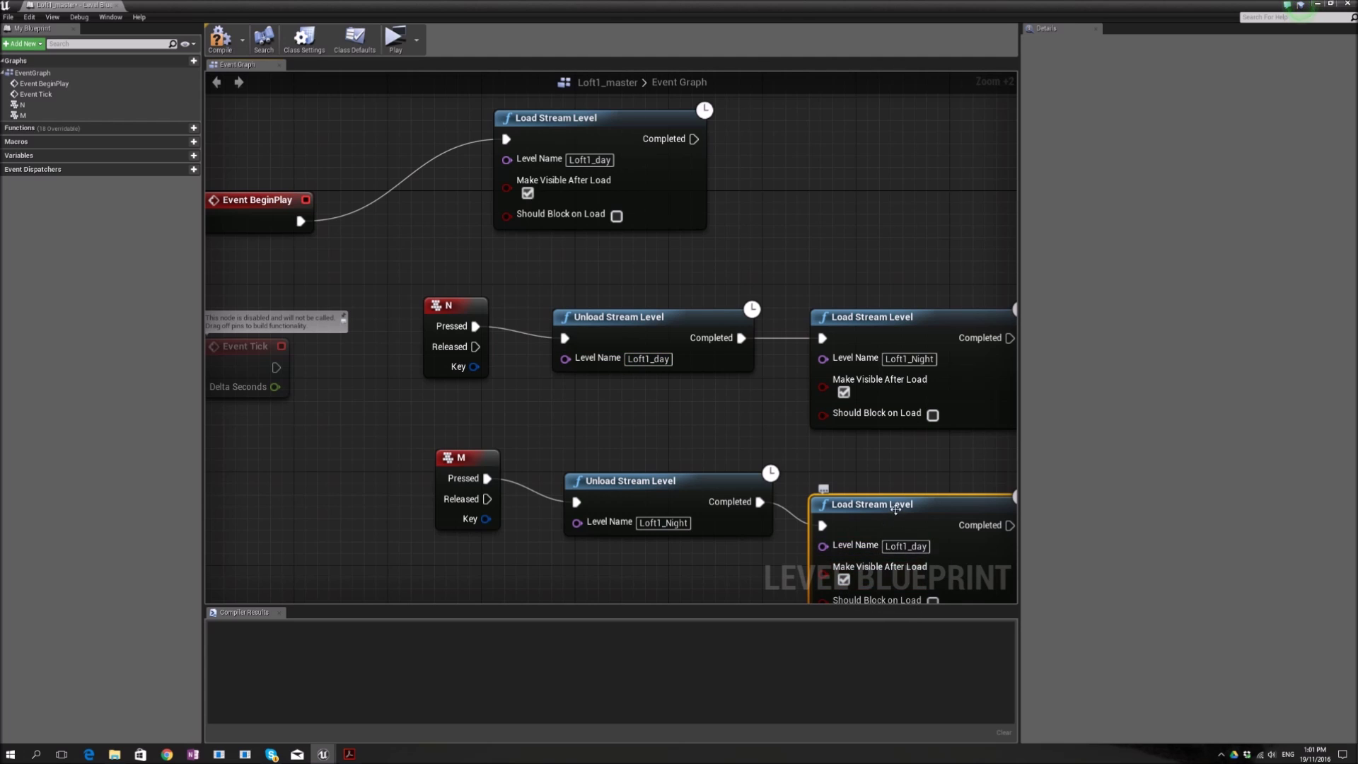
drag(900, 505, 899, 493)
- Compile the Loft1_master level blueprint and close its editor window
click(773, 414)
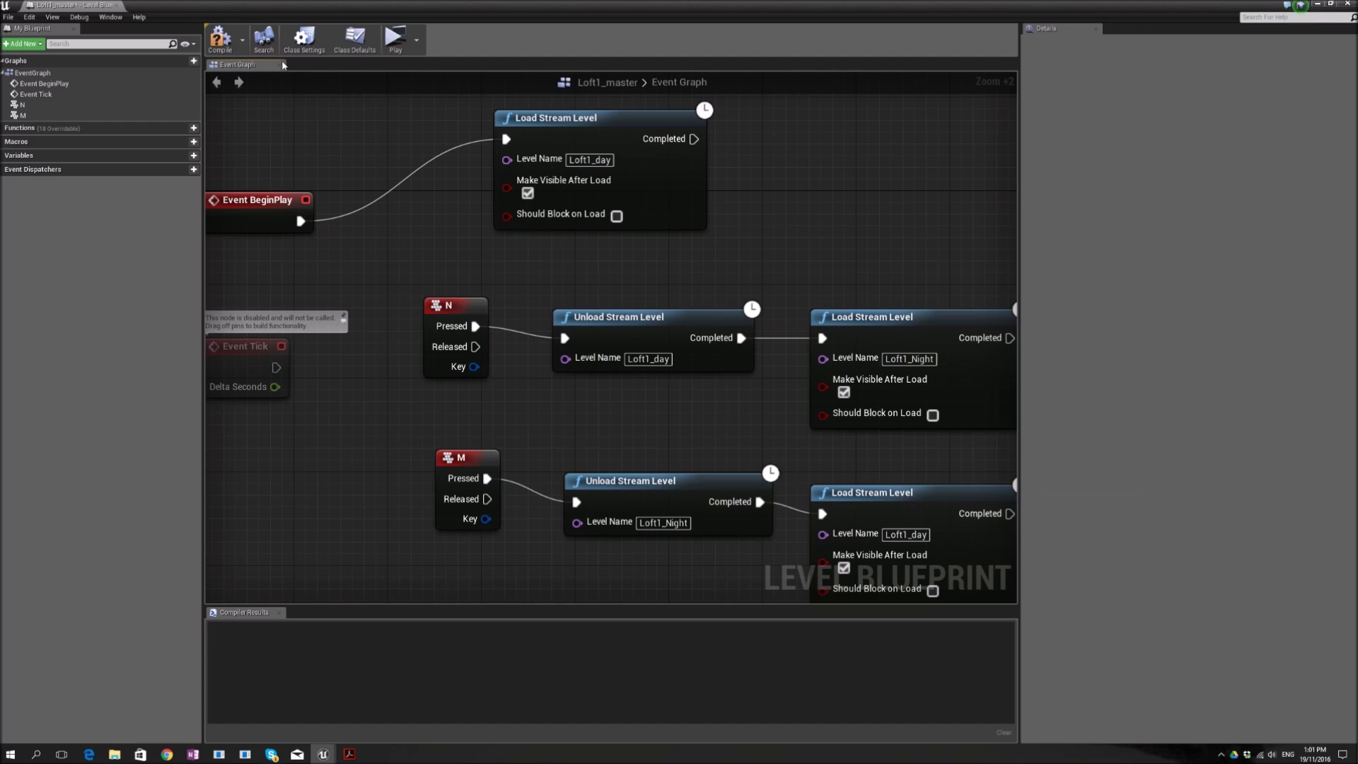
click(226, 42)
click(1346, 4)
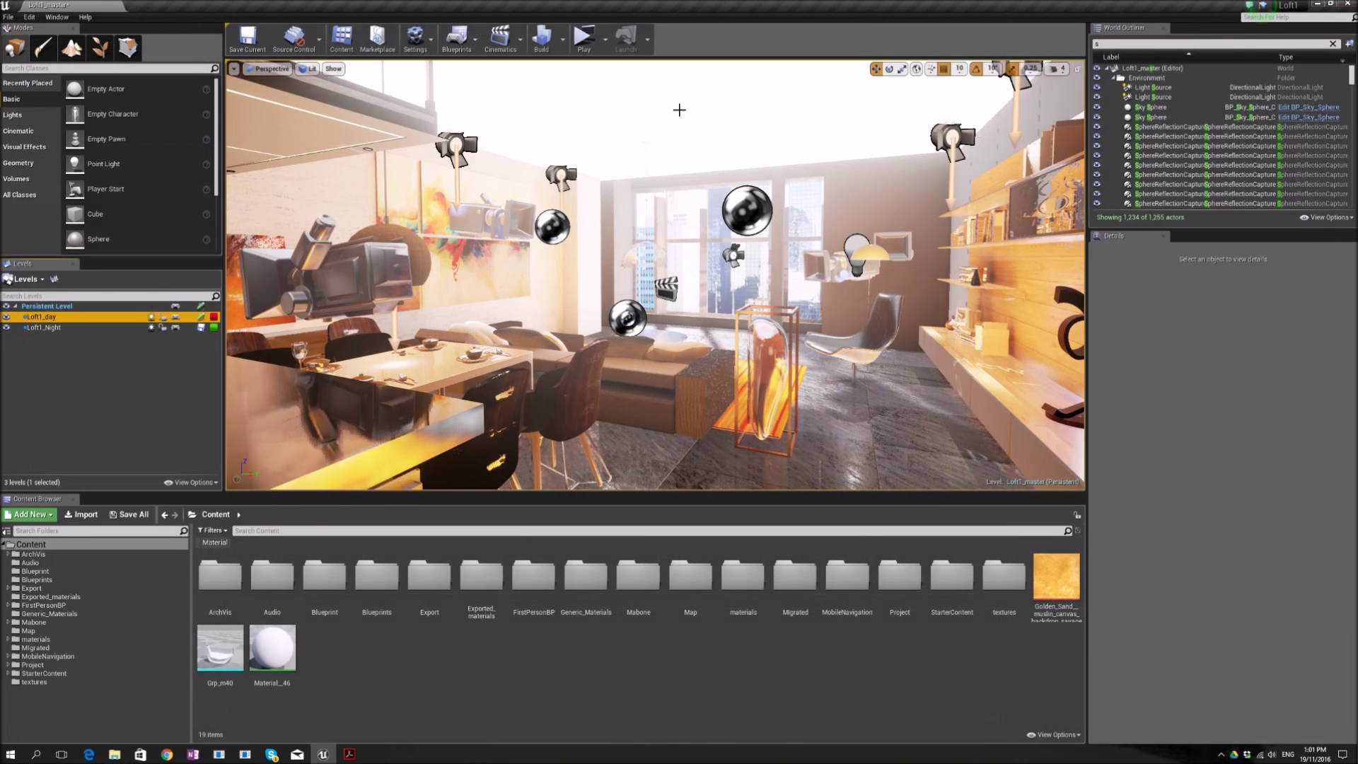
- Run the level preview, test the key switching between day and night while walking through the loft, and exit the preview
click(589, 39)
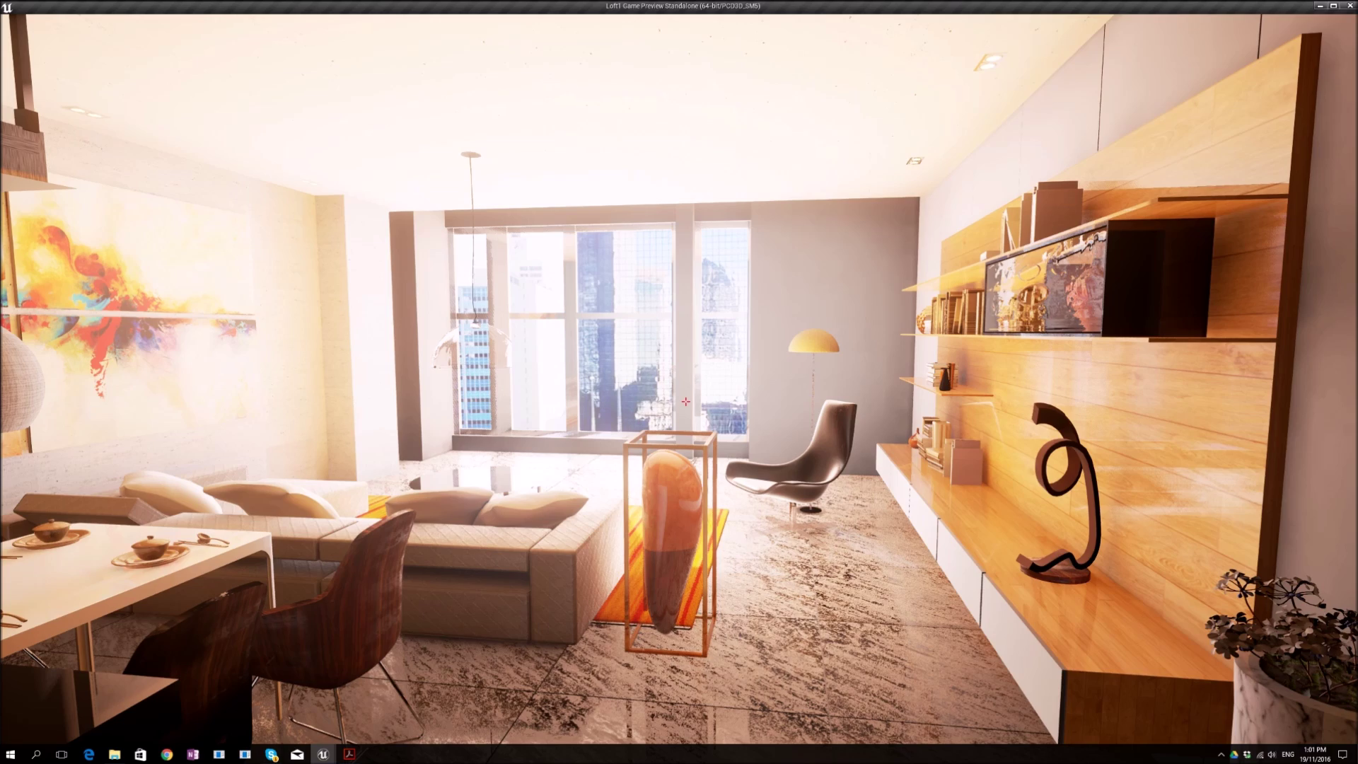
key(n)
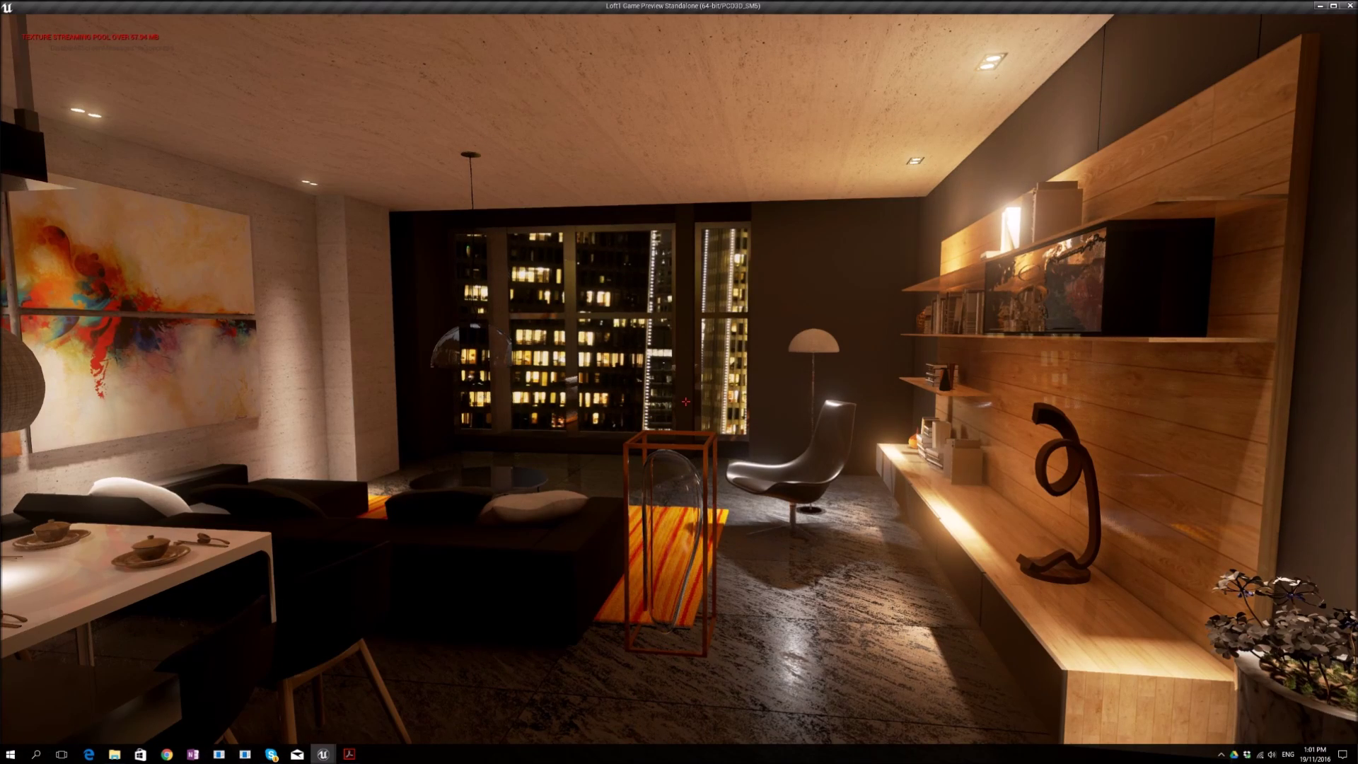
key(w)
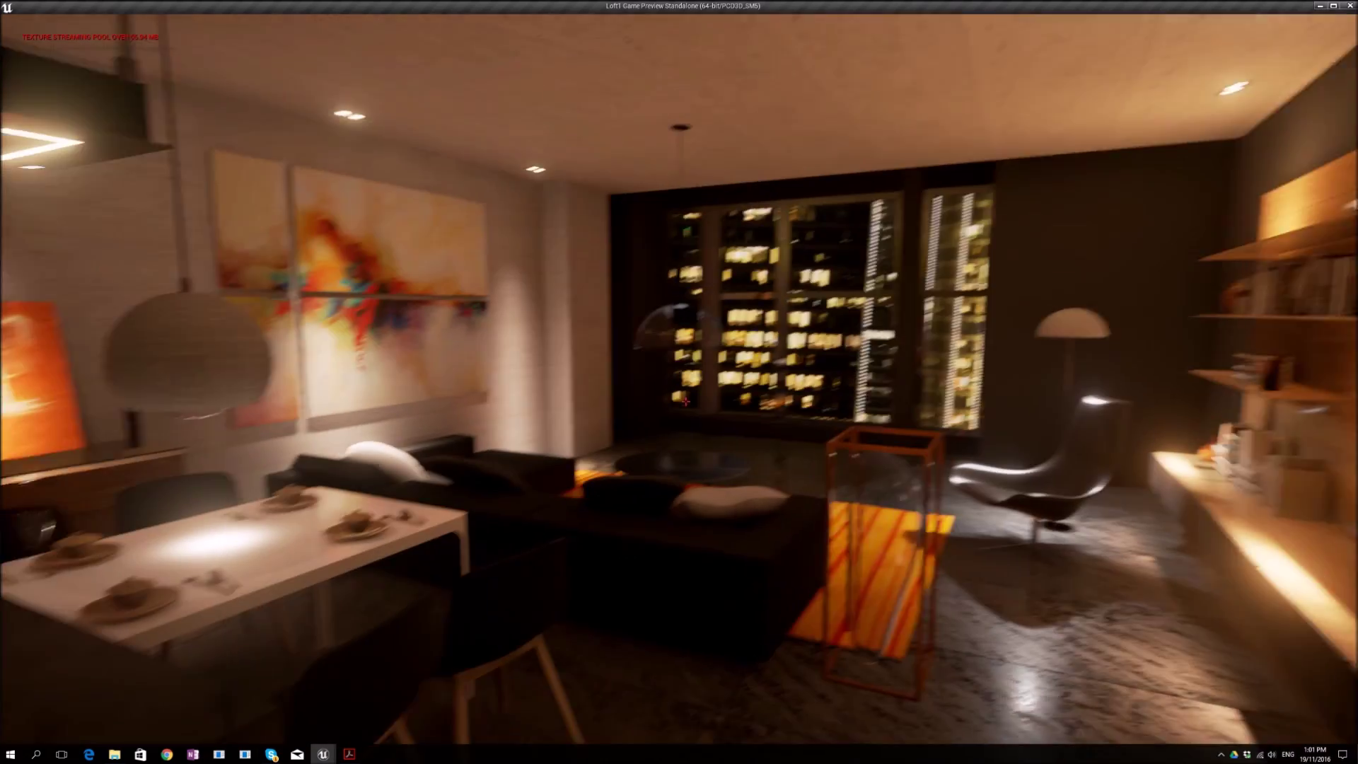
key(n)
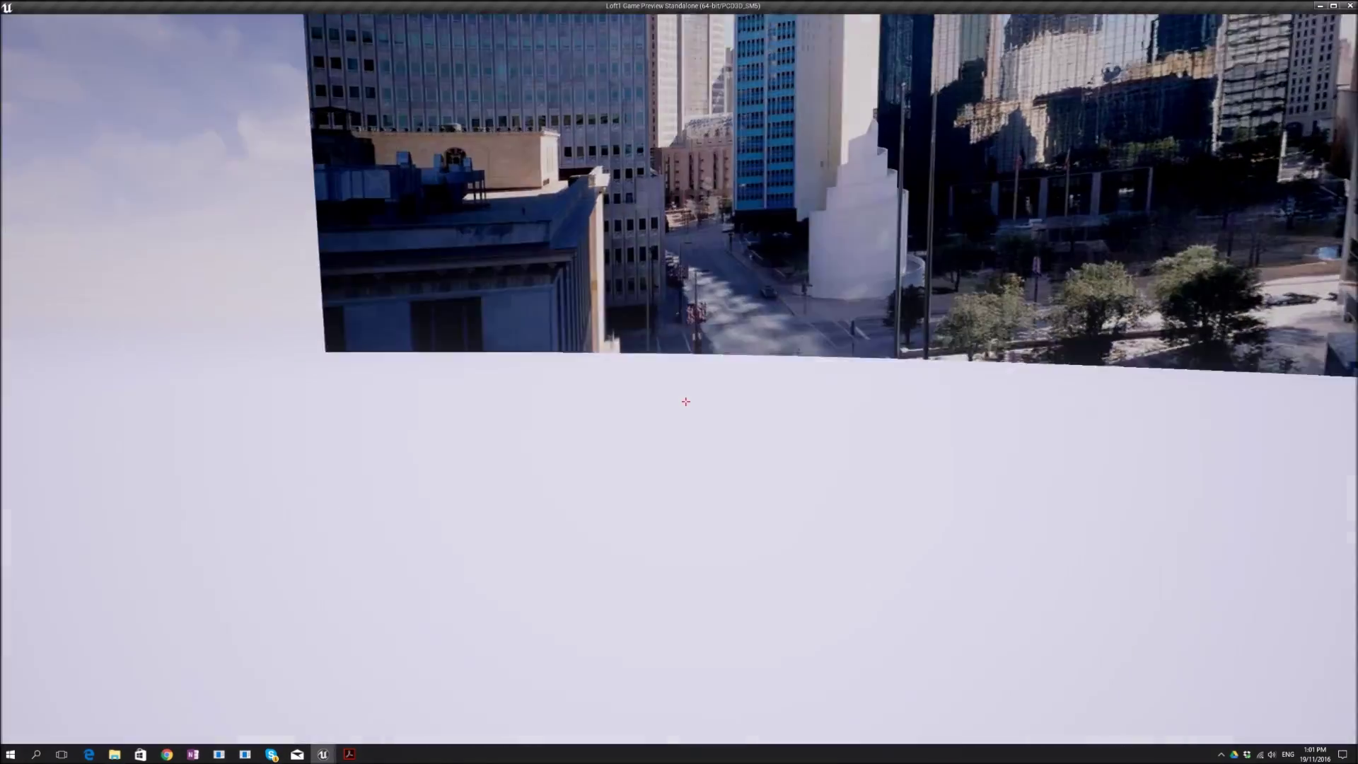
key(Escape)
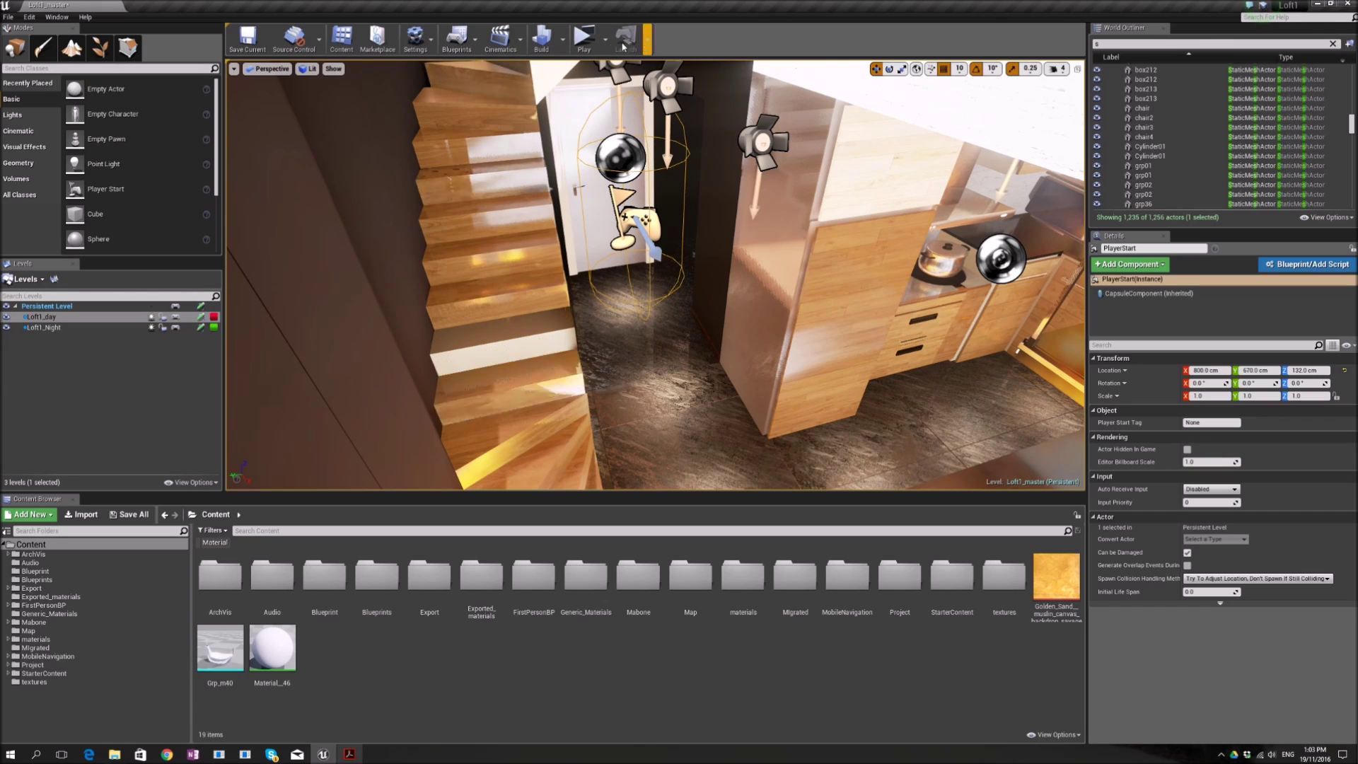
- Run the level preview again, walk from the entrance into the living area and test the N key scene switch
click(582, 41)
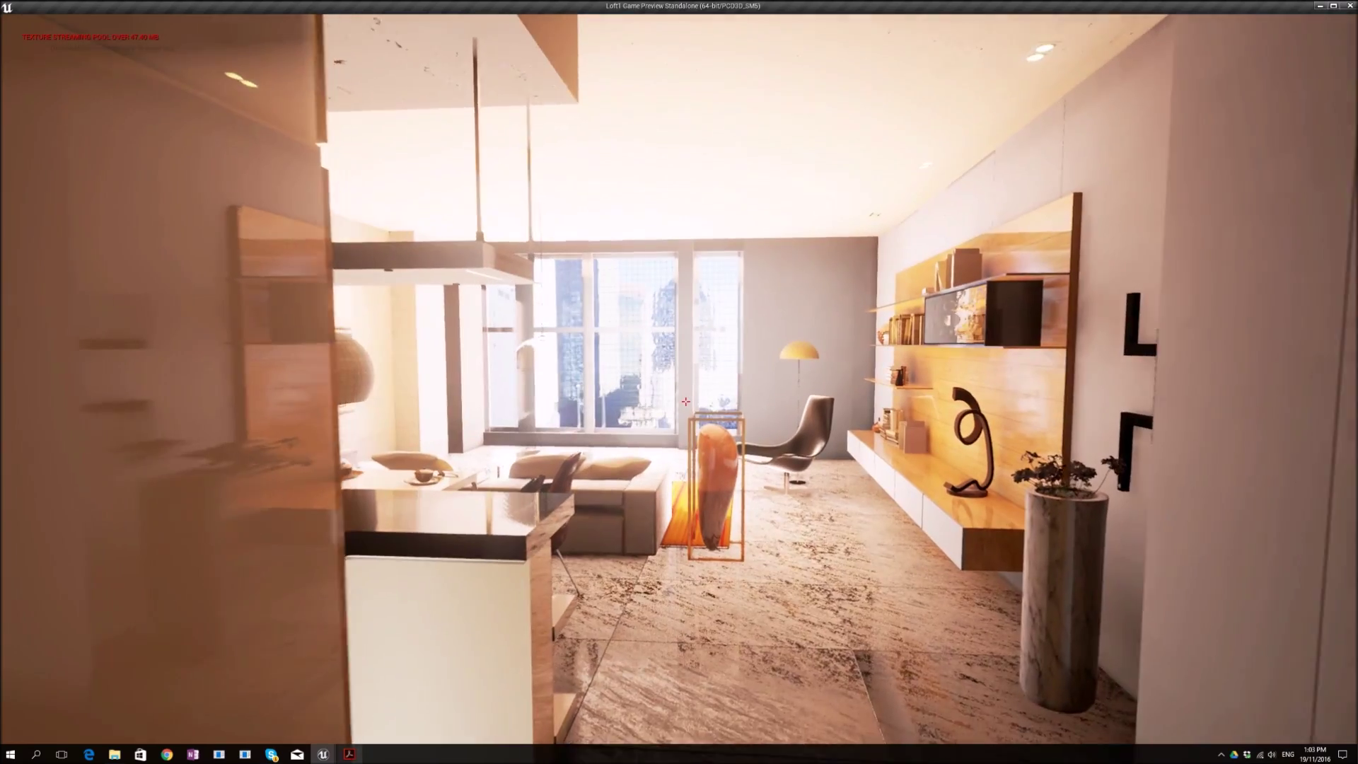
key(w)
key(w)
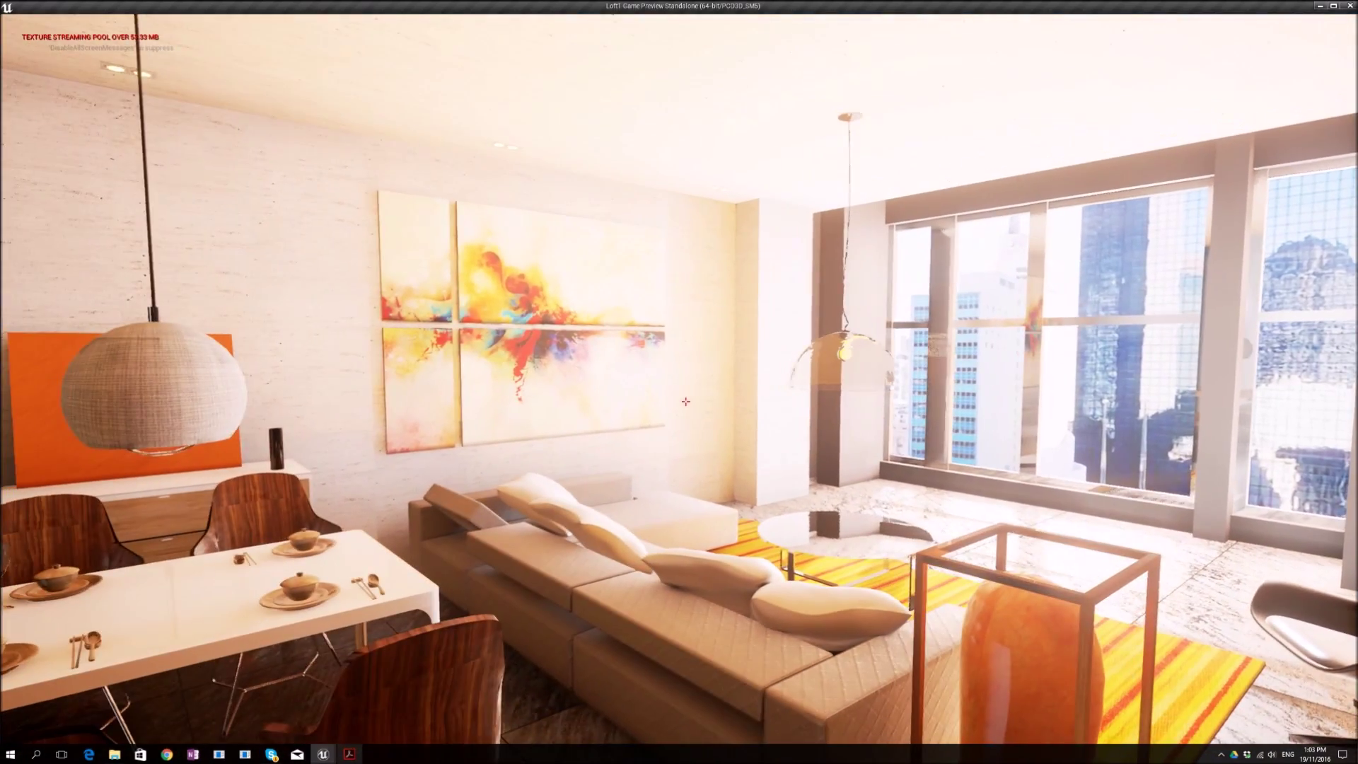
key(n)
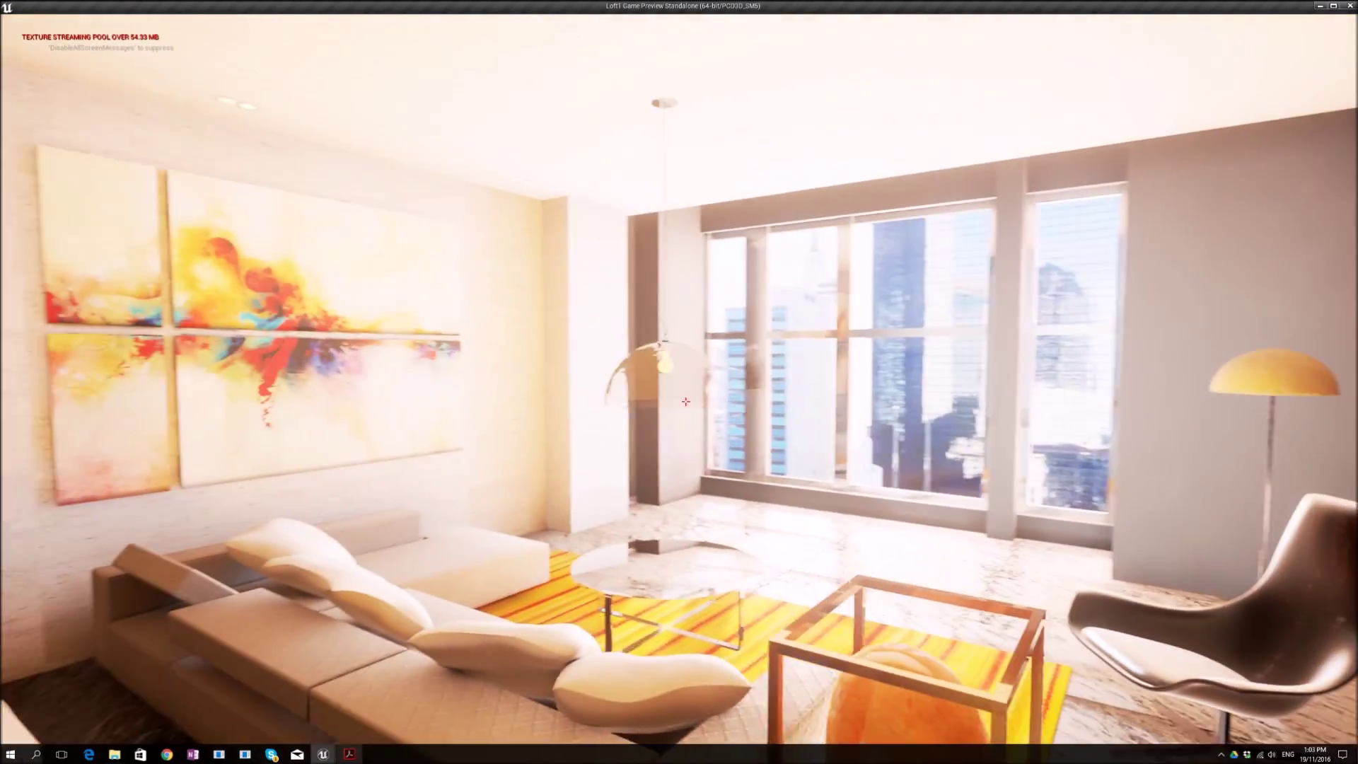
key(w)
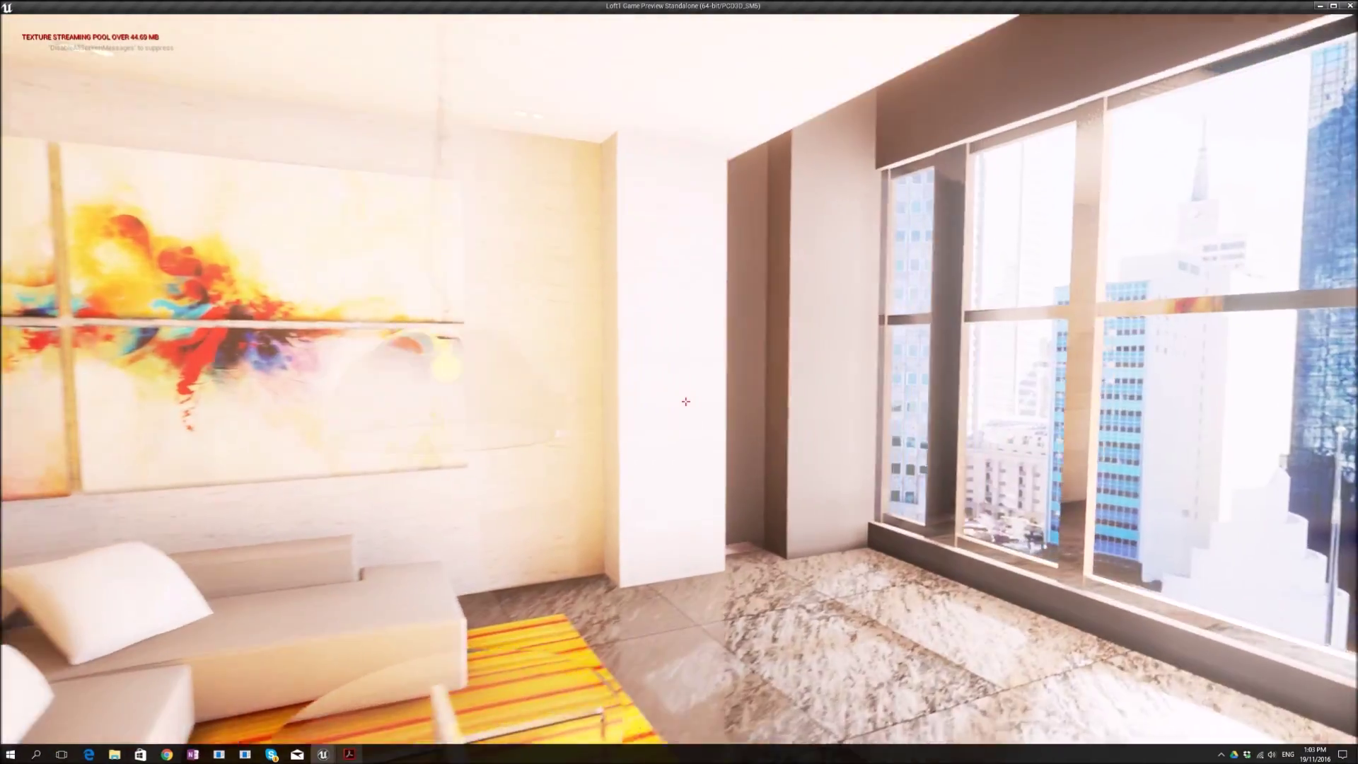